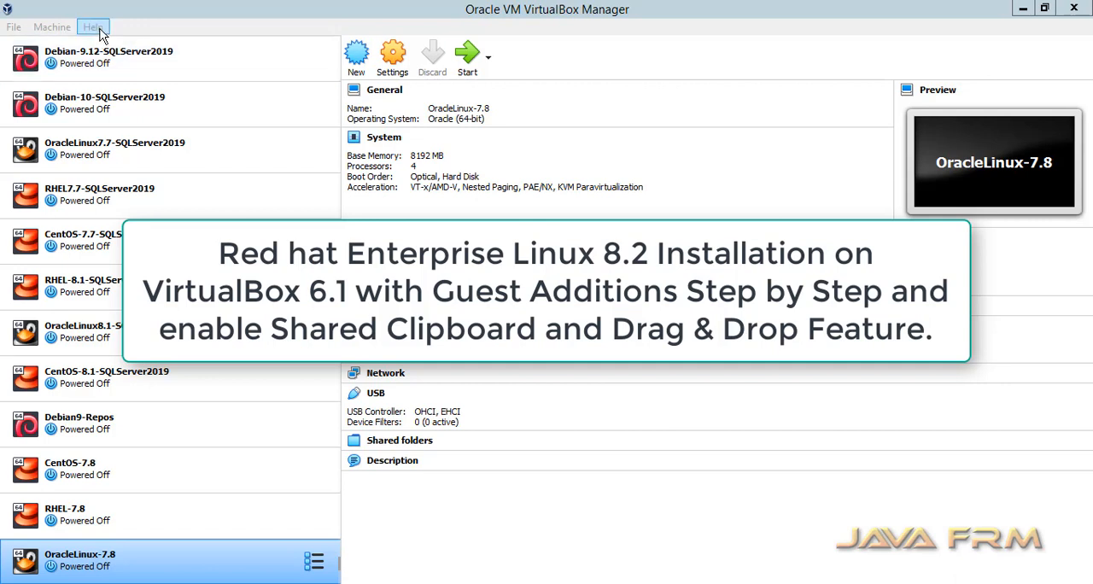
# - Check the installed VirtualBox version in the About information
pyautogui.click(93, 26)
pyautogui.click(172, 139)
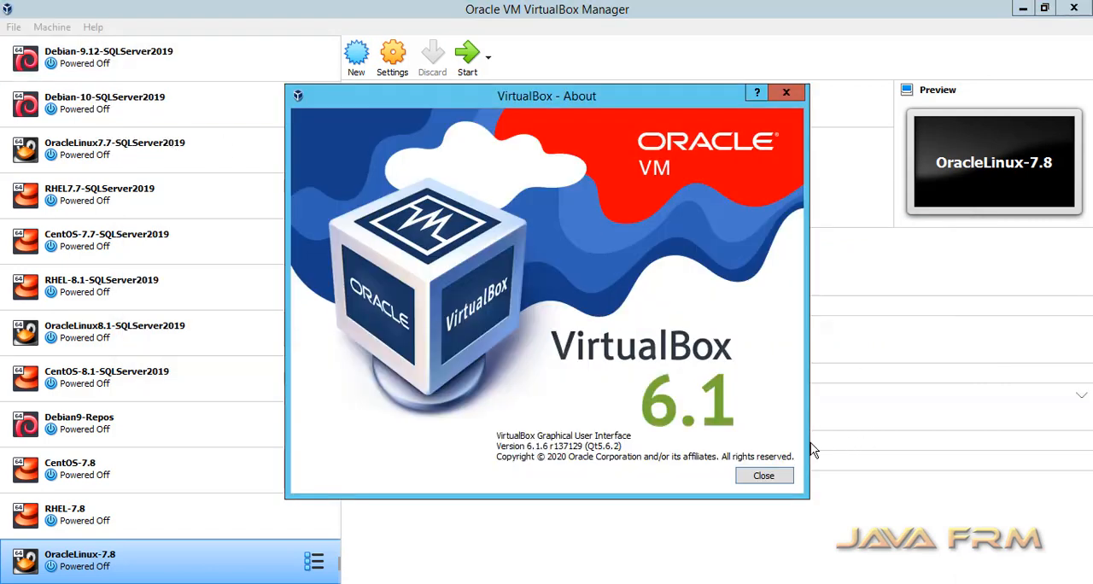
pyautogui.moveTo(497, 446); pyautogui.dragTo(653, 459)
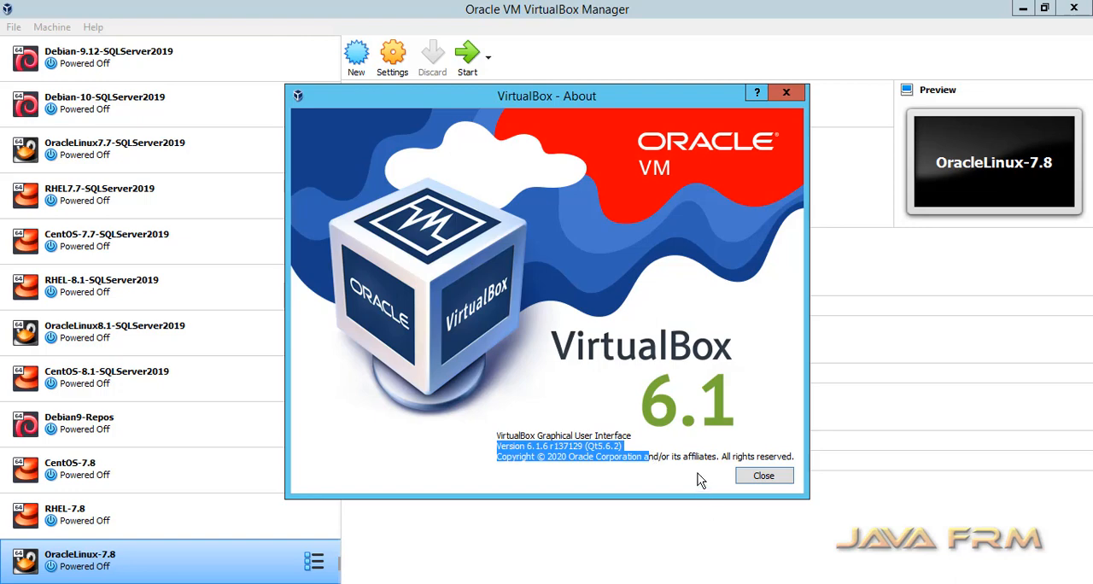
pyautogui.click(783, 476)
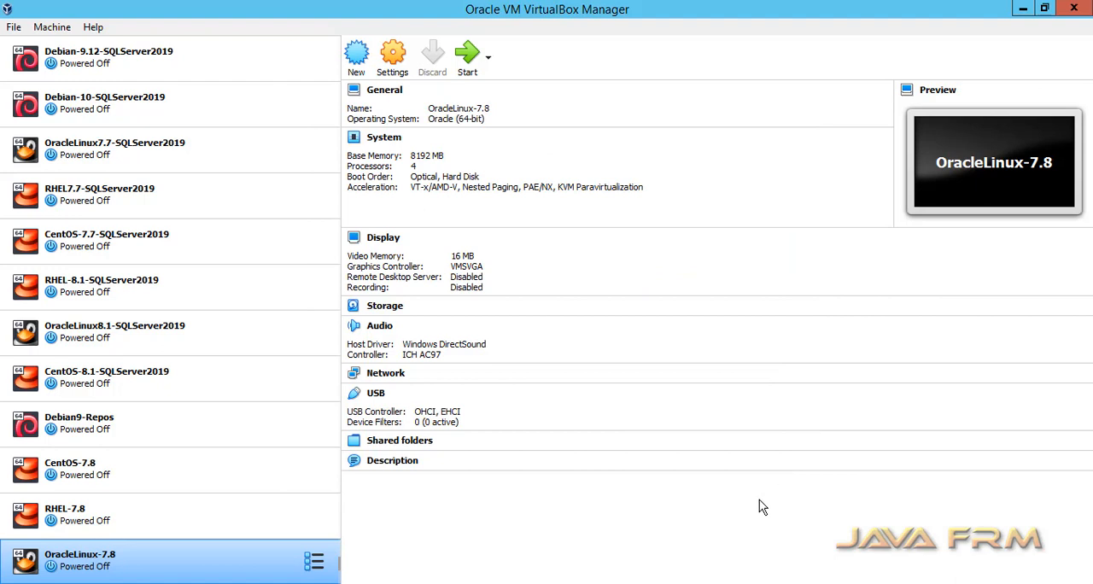
# - Start a new virtual machine named RHEL-8.2 of type Linux, Red Hat (64-bit), with D:\VirtualBox-VMs as its machine folder
pyautogui.click(357, 53)
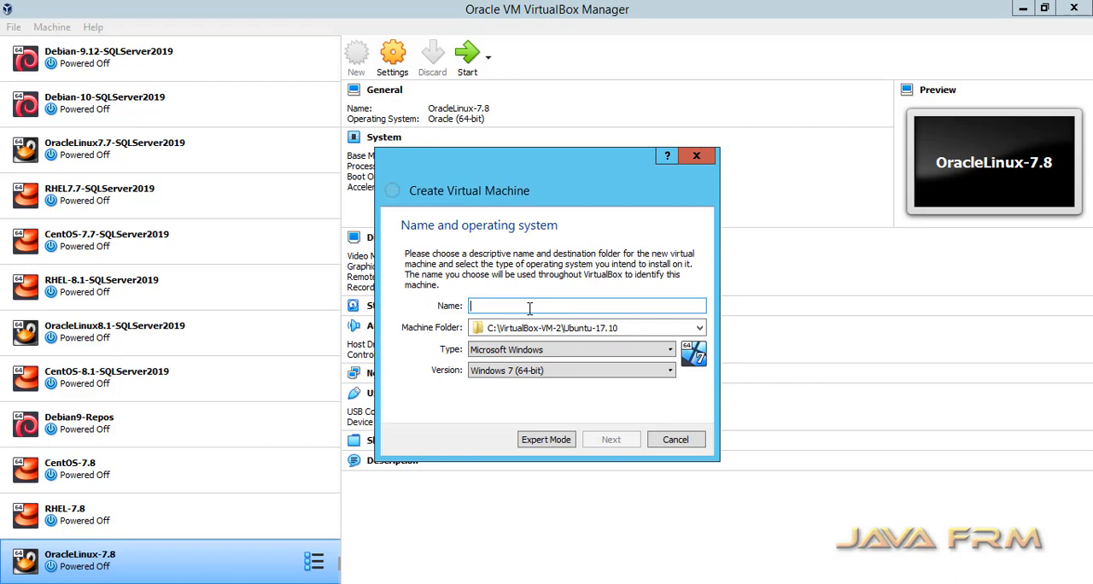
pyautogui.write('RHEL-8.2')
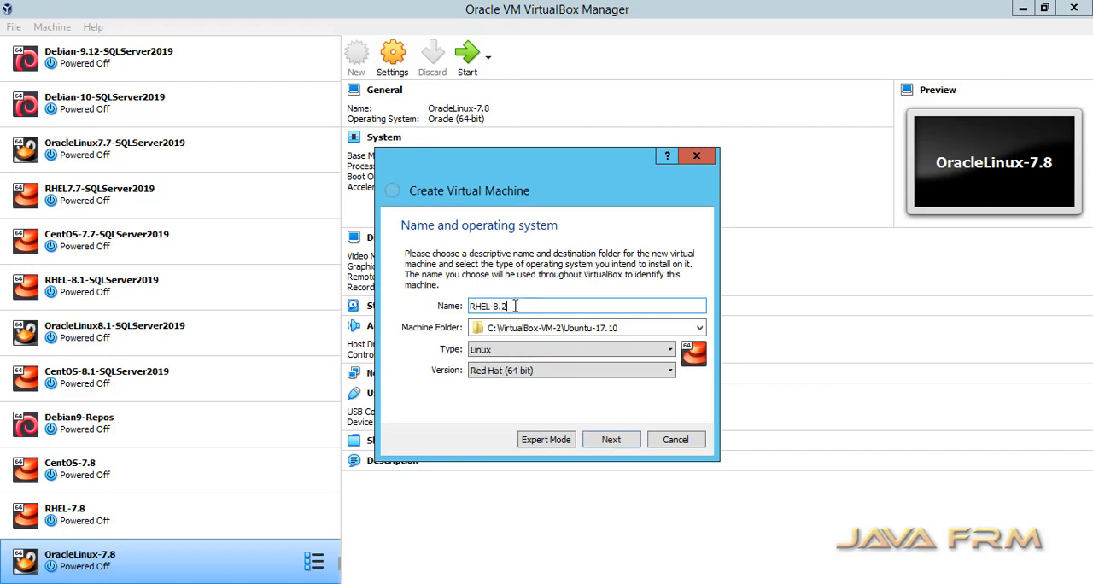
pyautogui.click(700, 329)
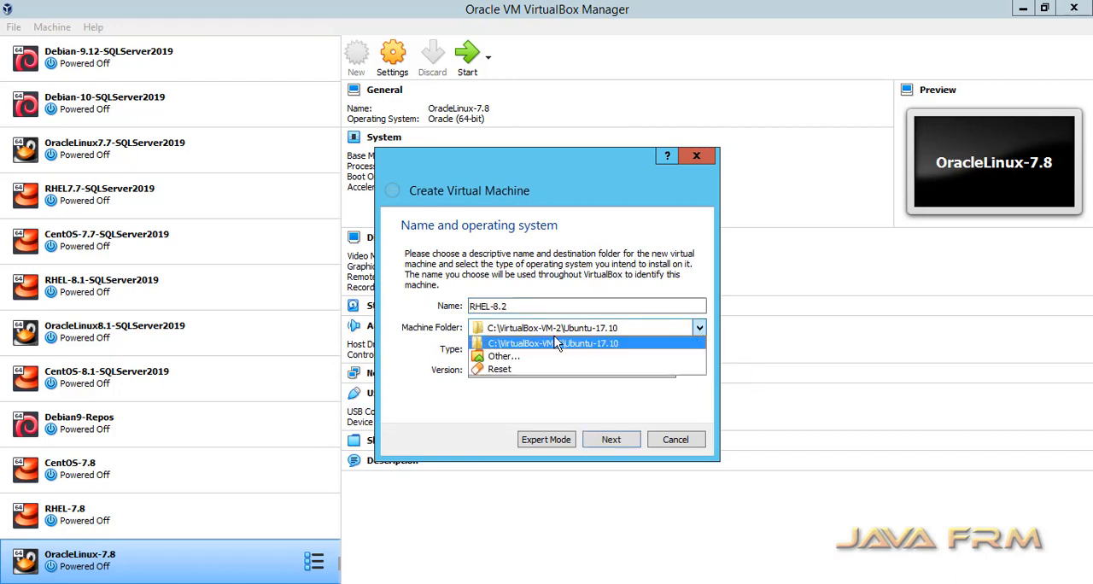
pyautogui.click(508, 356)
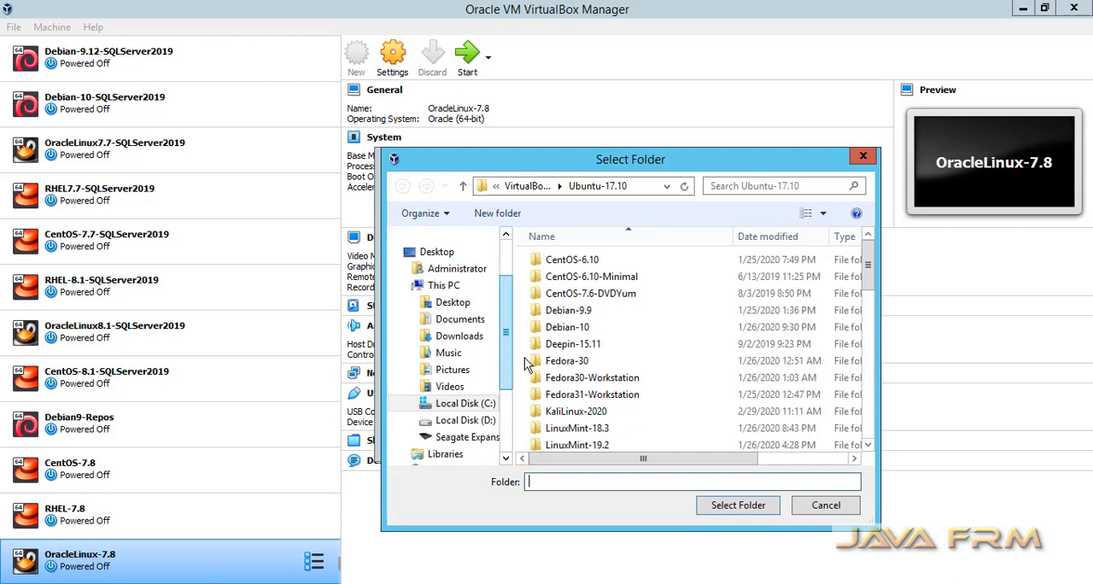
pyautogui.click(484, 423)
pyautogui.click(593, 396)
pyautogui.press('v')
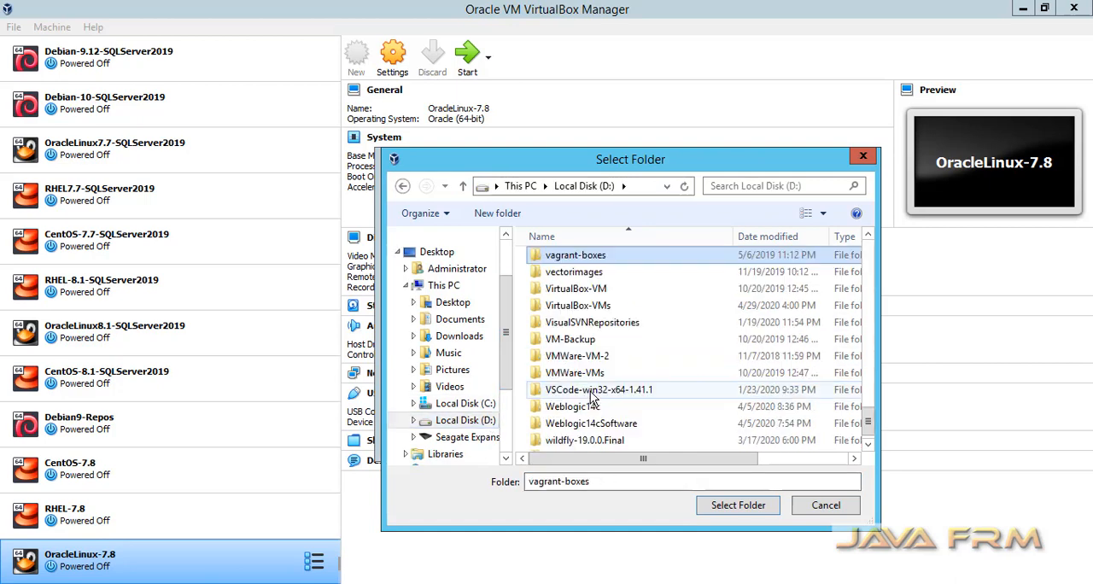
pyautogui.doubleClick(601, 306)
pyautogui.click(738, 506)
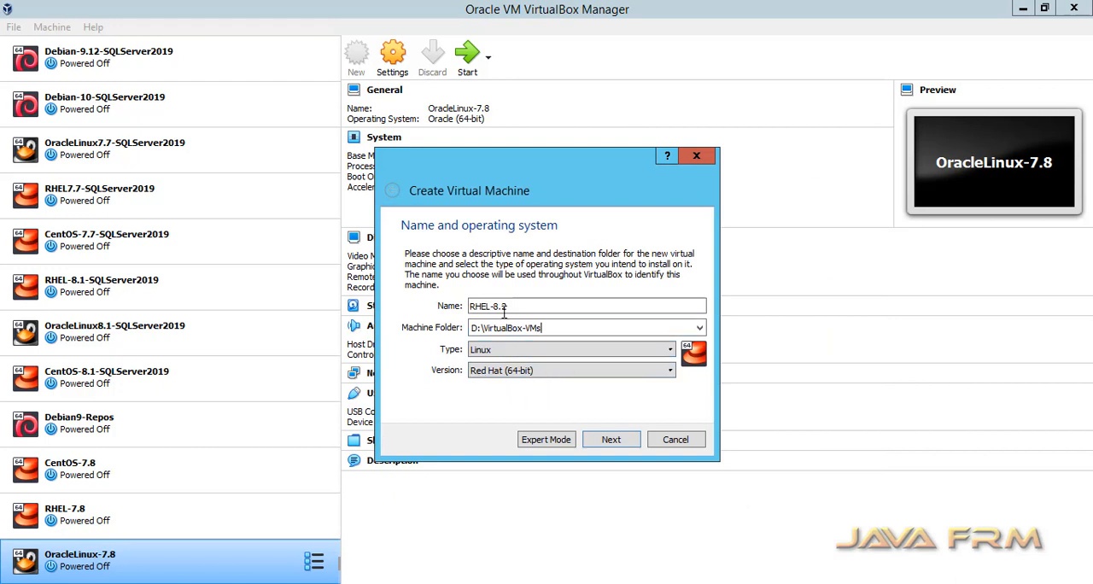
pyautogui.click(611, 440)
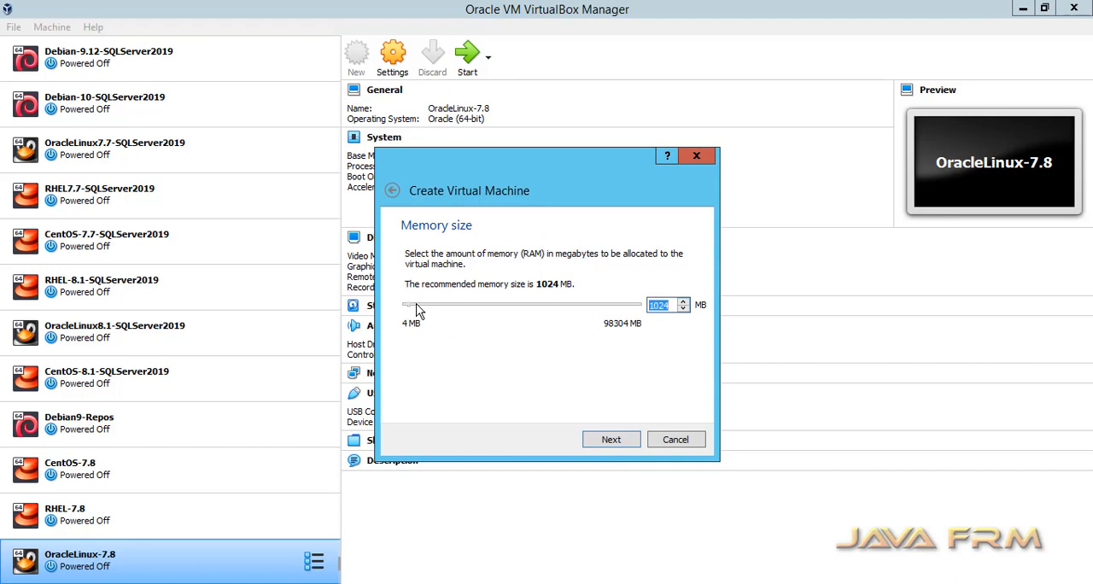
# - Set the new virtual machine's memory size to 8192 MB
pyautogui.write('8192')
pyautogui.click(613, 441)
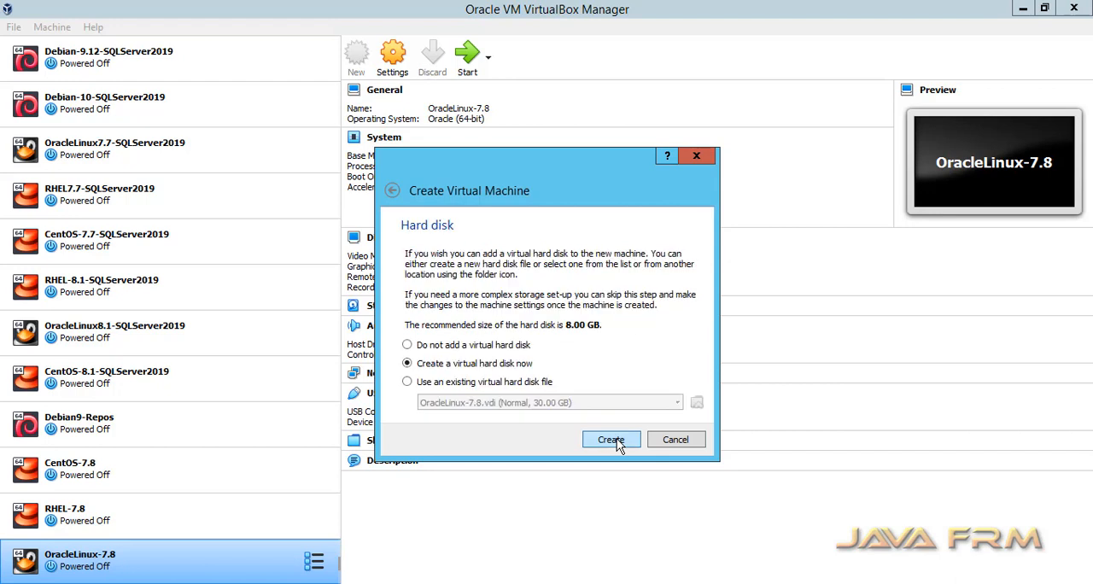
# - Create a new VDI virtual hard disk for the machine, stored as D:\VirtualBox-VMs\RHEL-8.2\RHEL-8.2
pyautogui.click(611, 441)
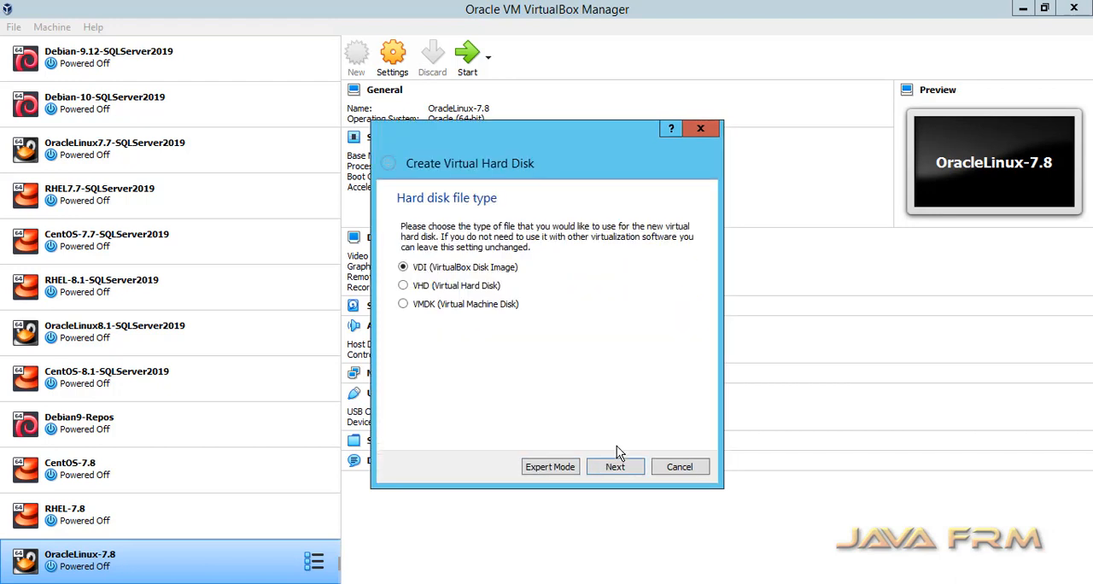
pyautogui.click(616, 447)
pyautogui.click(618, 449)
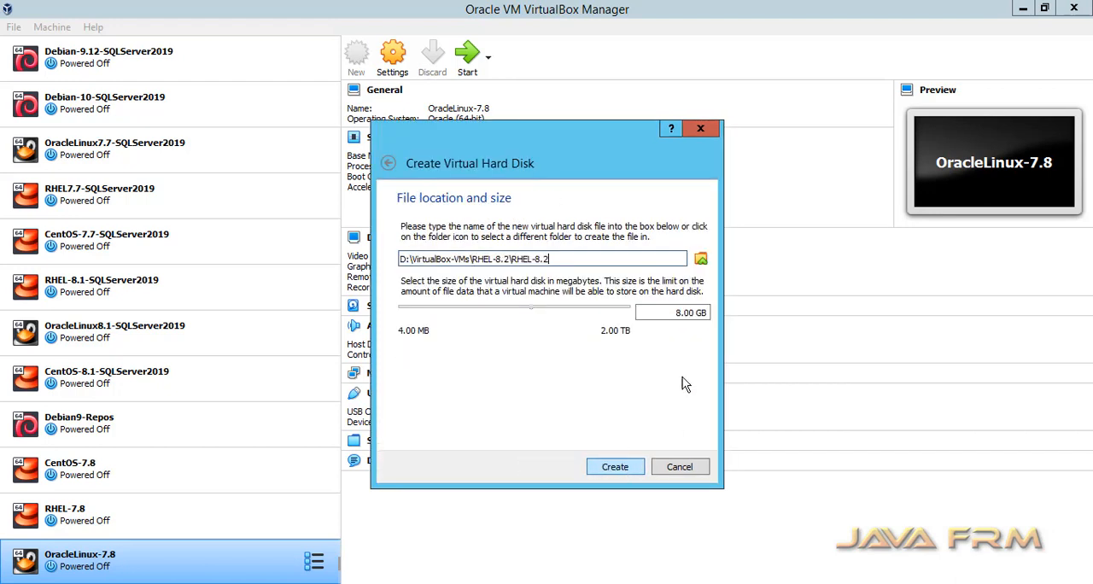
pyautogui.click(679, 314)
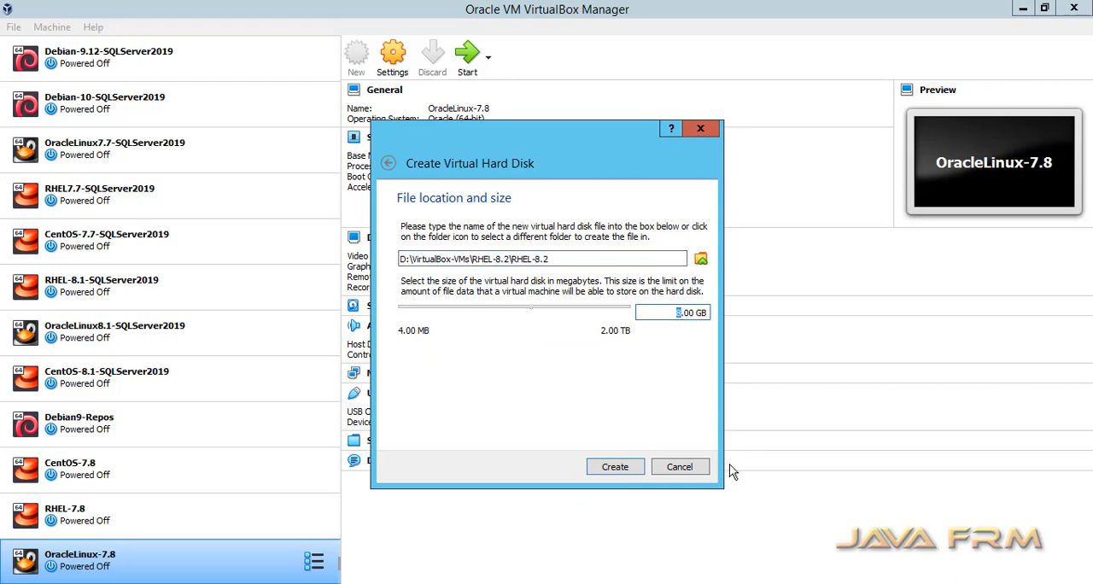
pyautogui.click(629, 469)
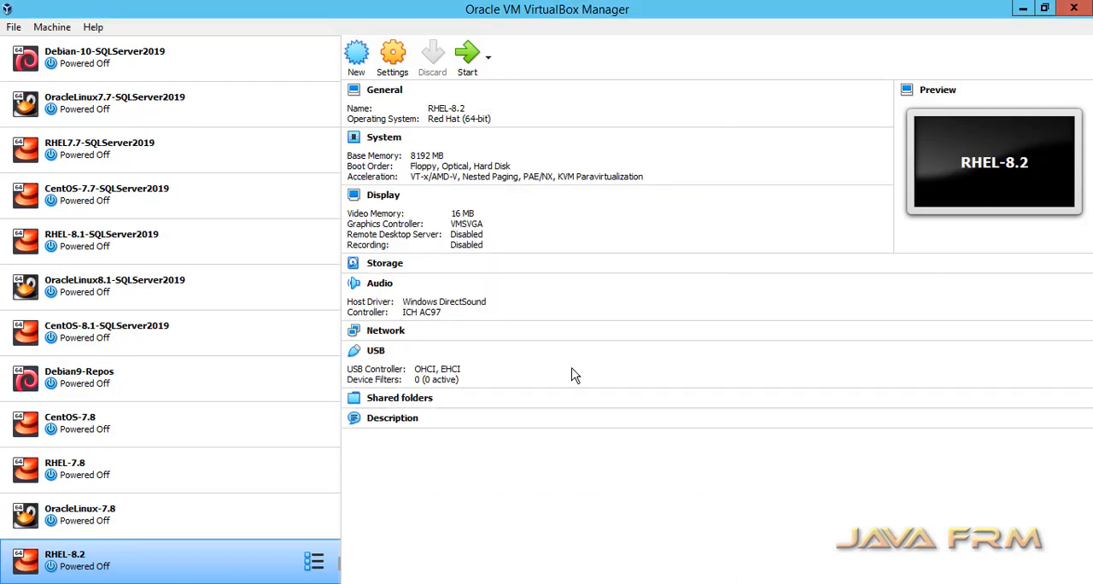
# - In the RHEL-8.2 machine settings, disable Floppy booting and order the boot devices with Optical first and Hard Disk second
pyautogui.rightClick(150, 564)
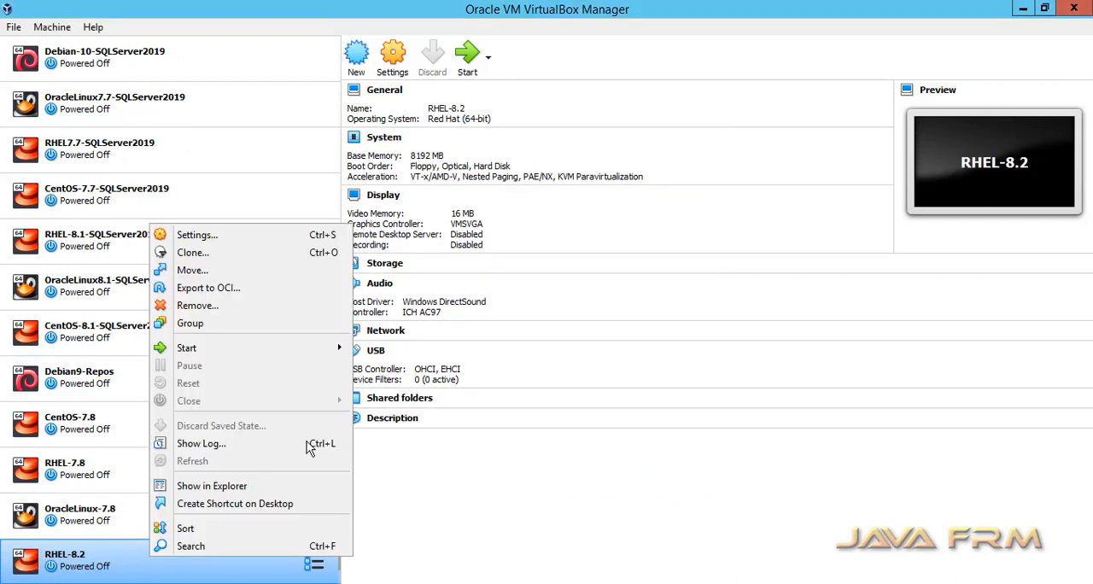
pyautogui.click(257, 238)
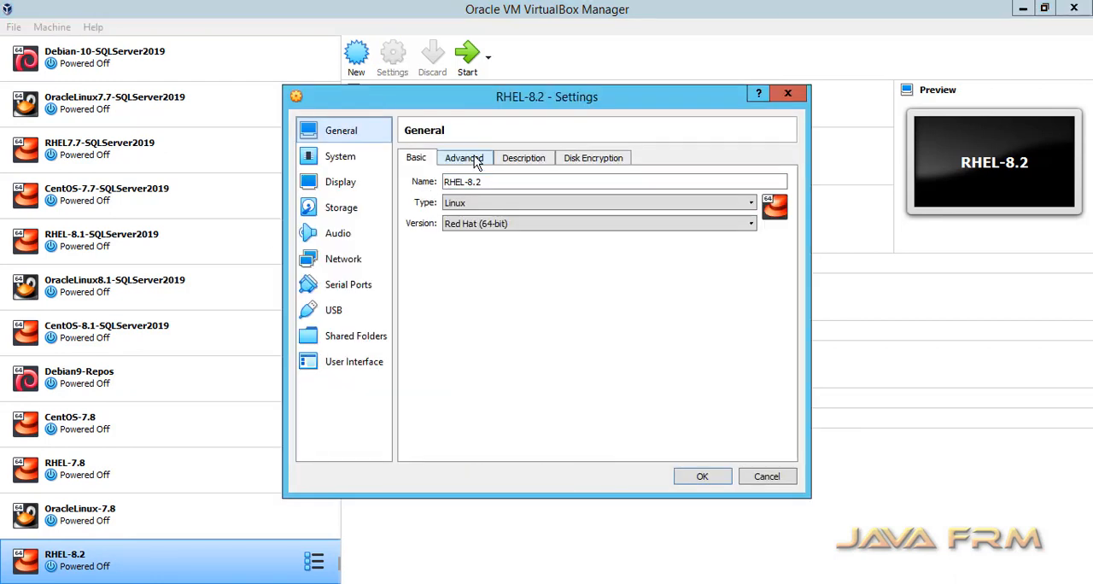
pyautogui.click(339, 157)
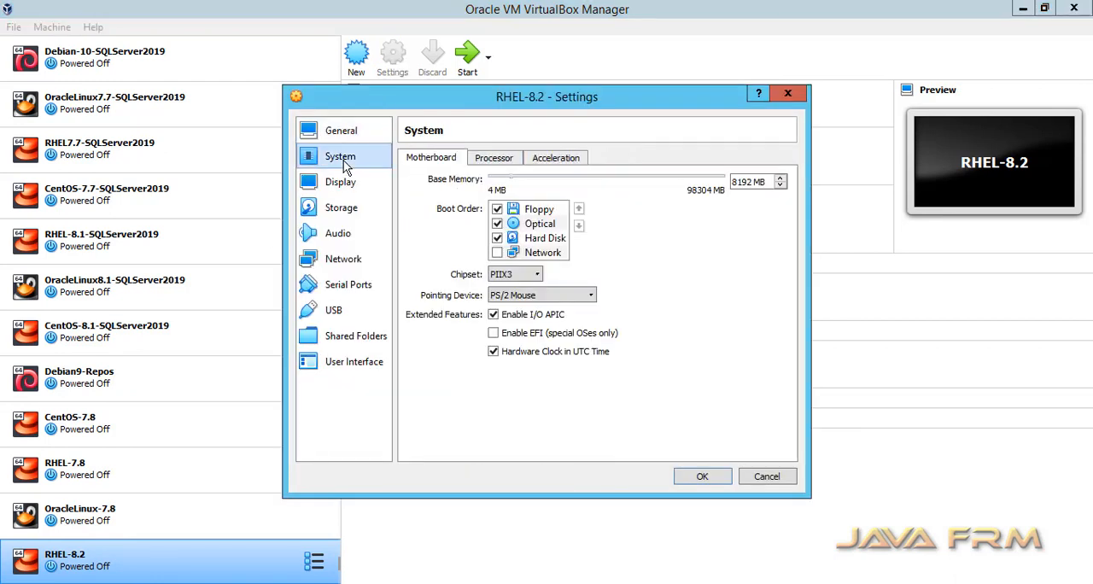
pyautogui.click(497, 209)
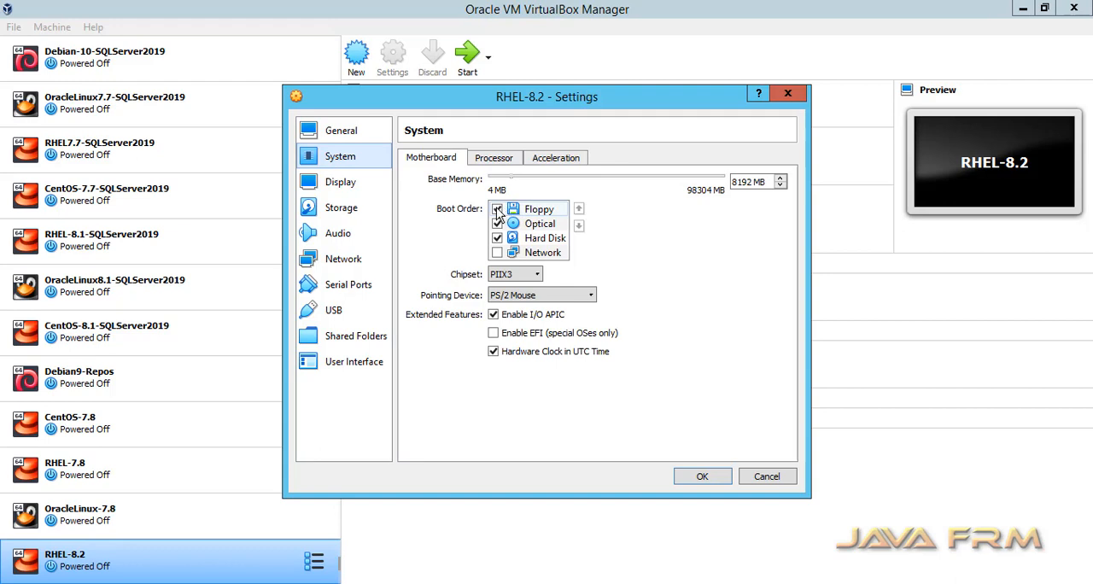
pyautogui.click(539, 224)
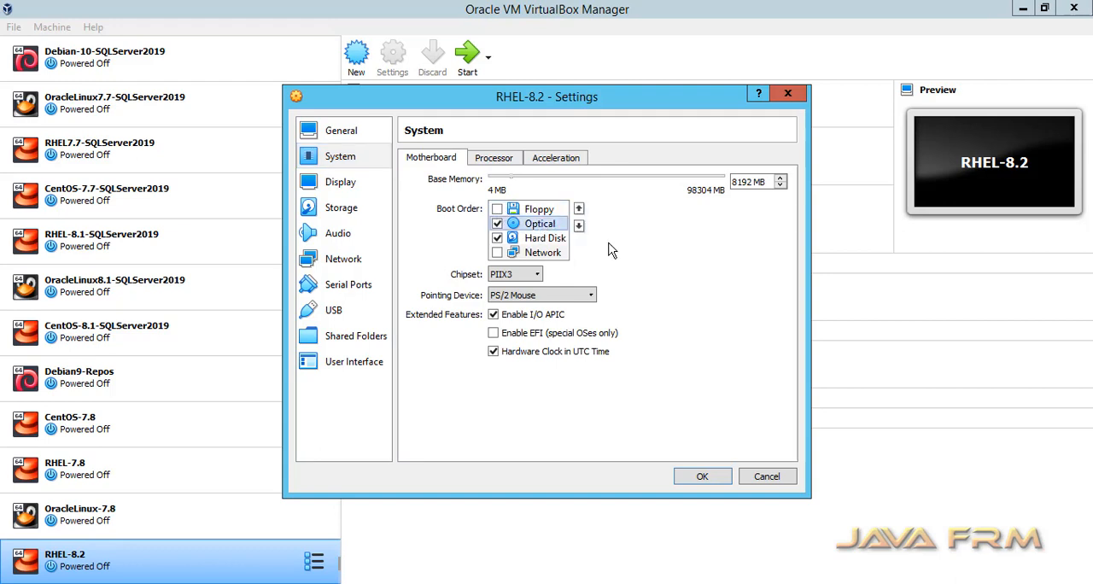
pyautogui.click(578, 208)
pyautogui.click(559, 238)
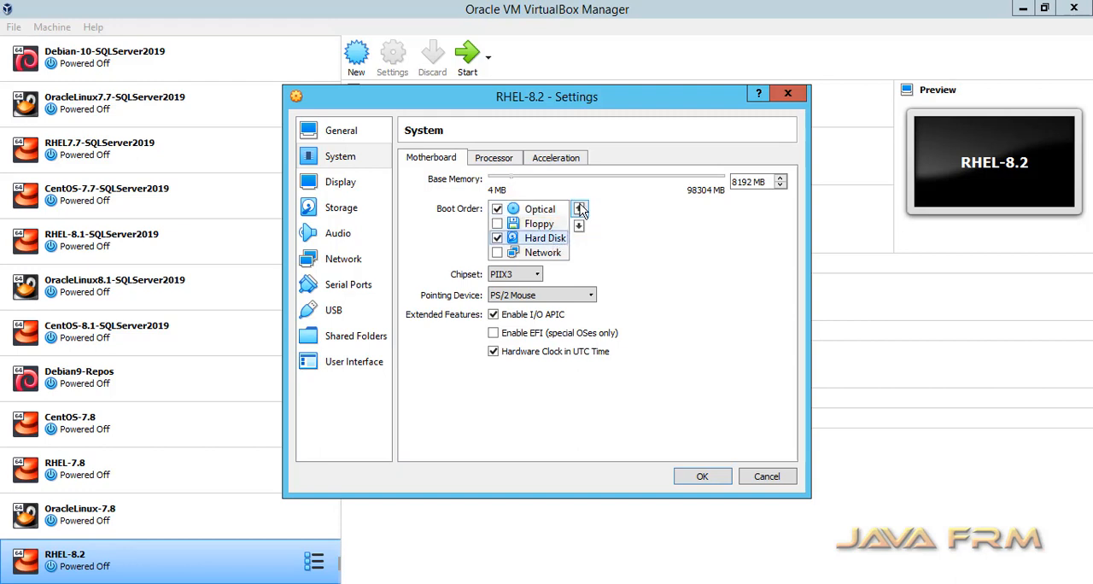
pyautogui.click(577, 209)
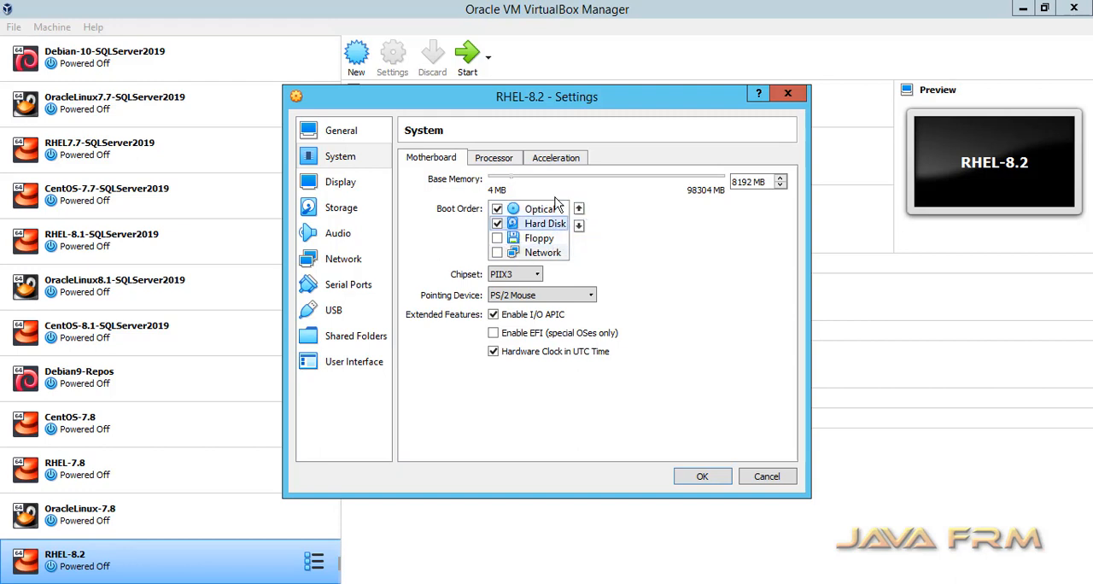
# - Set the machine's processor count to 4 and view its acceleration settings
pyautogui.click(502, 159)
pyautogui.click(779, 180)
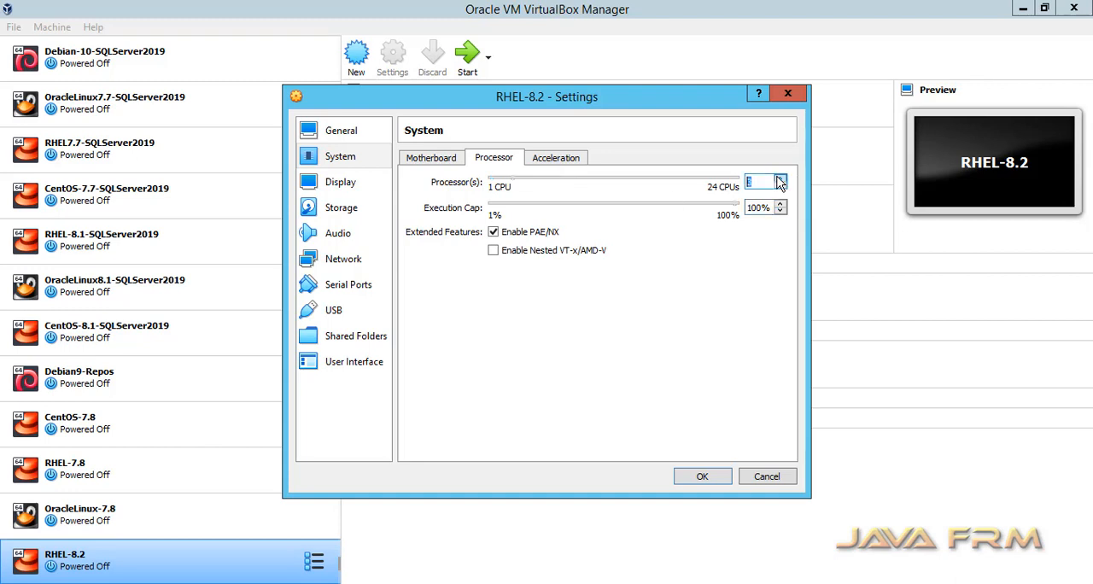
pyautogui.click(560, 159)
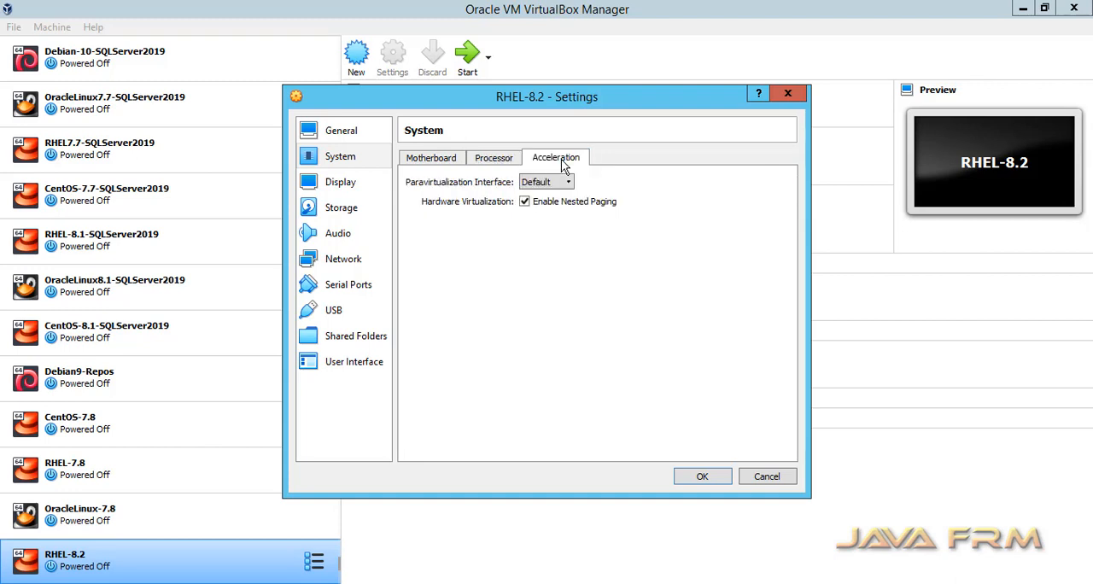
# - Set the machine's pointing device to USB Tablet
pyautogui.click(420, 163)
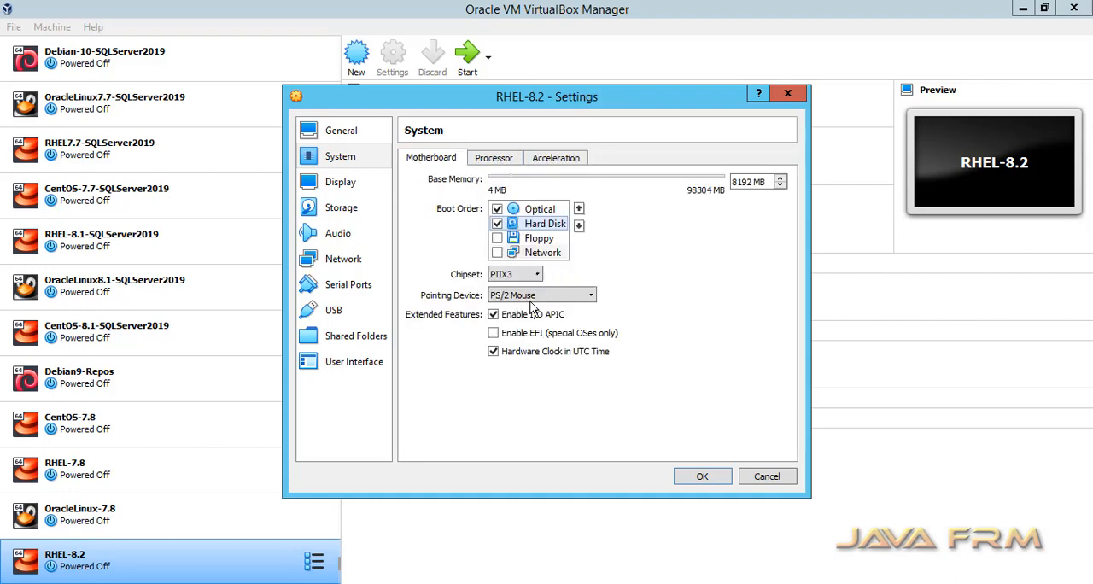
pyautogui.click(590, 295)
pyautogui.click(534, 319)
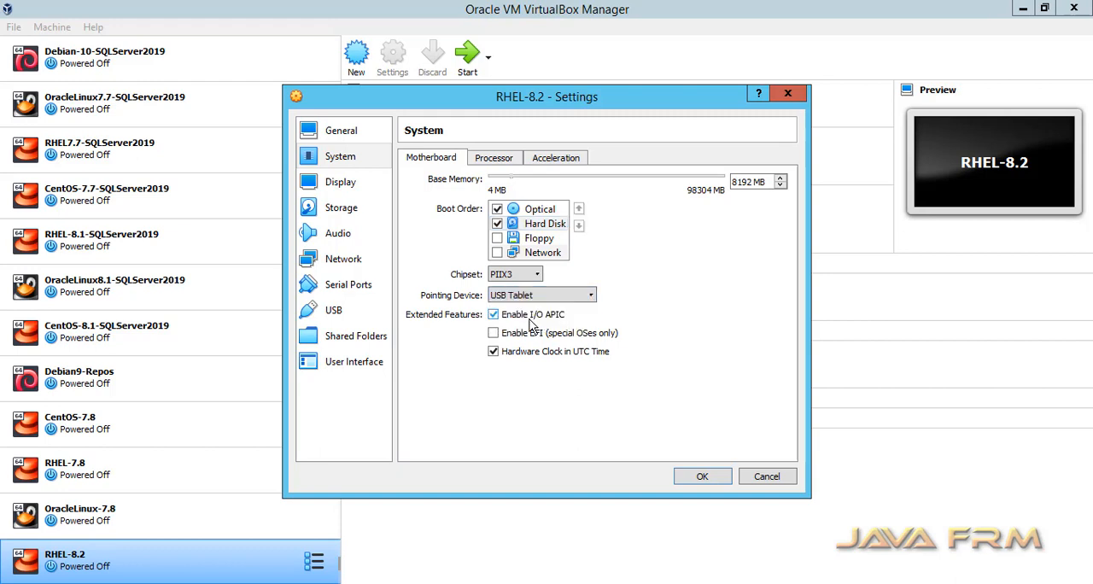
# - Open the optical disk selector for the empty drive on the machine's IDE controller
pyautogui.click(340, 182)
pyautogui.click(340, 207)
pyautogui.click(448, 195)
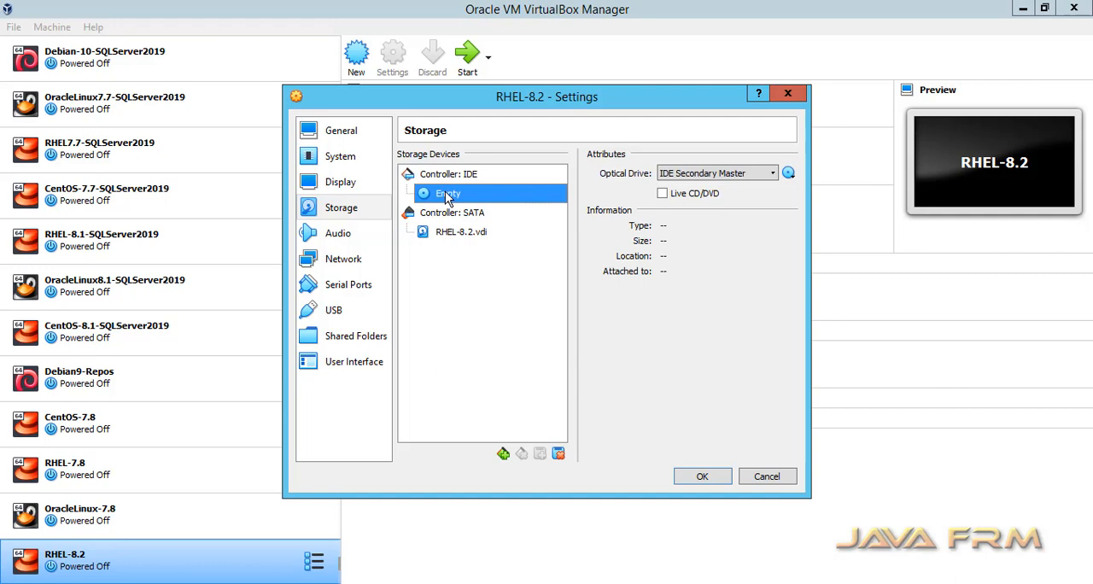
pyautogui.click(788, 173)
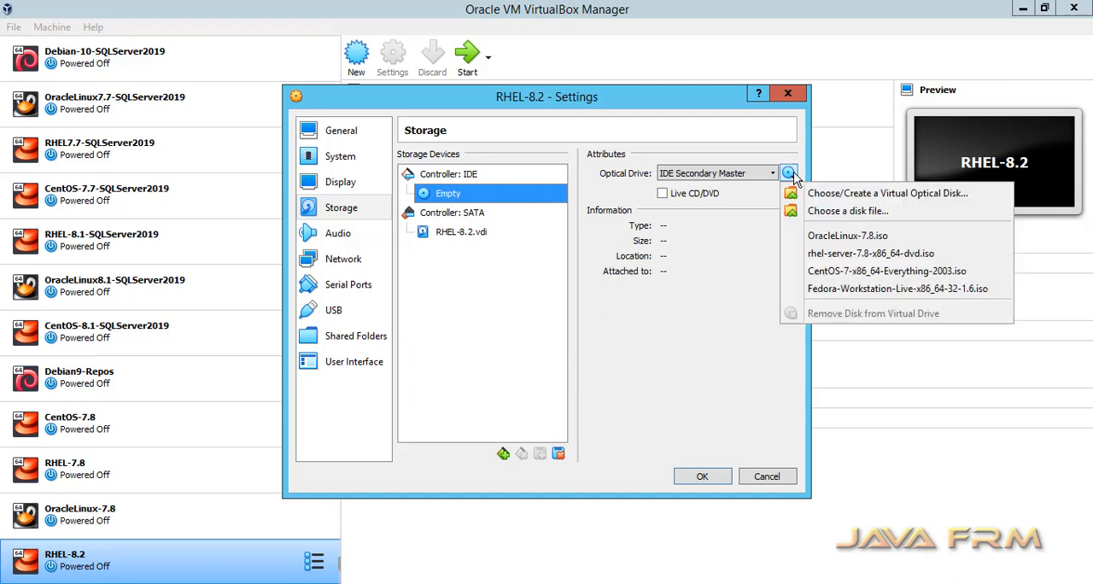
pyautogui.click(845, 196)
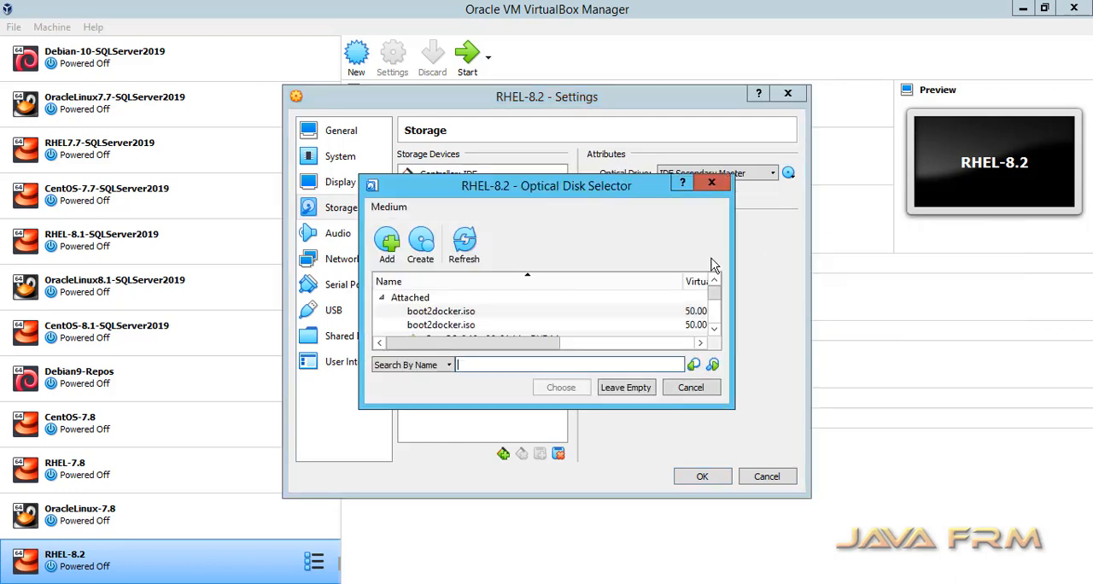
# - Attach the image E:\LinuxOS-ISO-2018\RHEL-8.2\rhel-8.2-x86_64-dvd.iso to the optical drive and save the machine settings
pyautogui.click(388, 246)
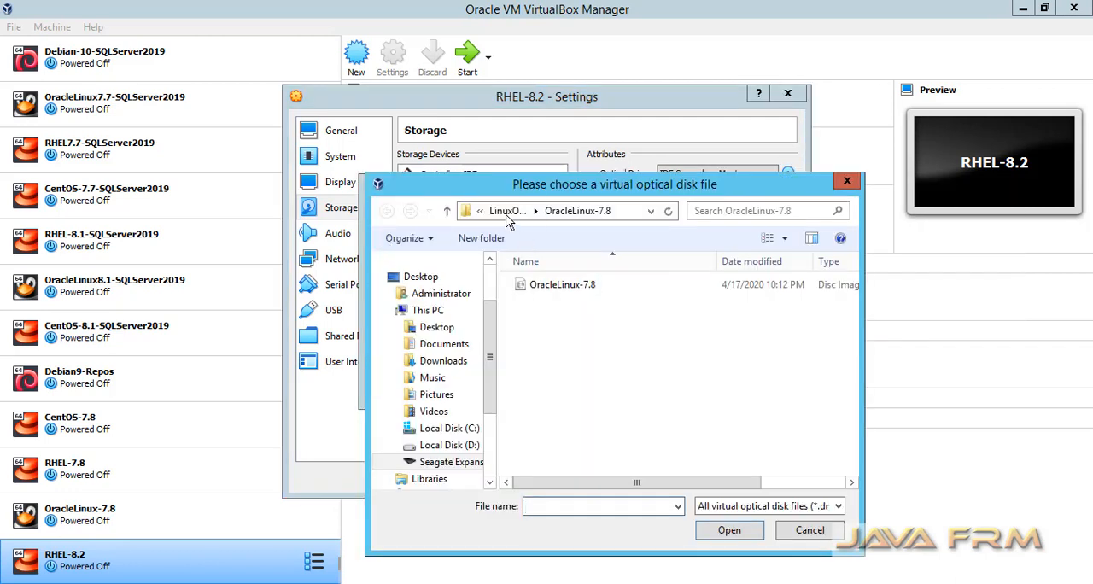
pyautogui.click(493, 211)
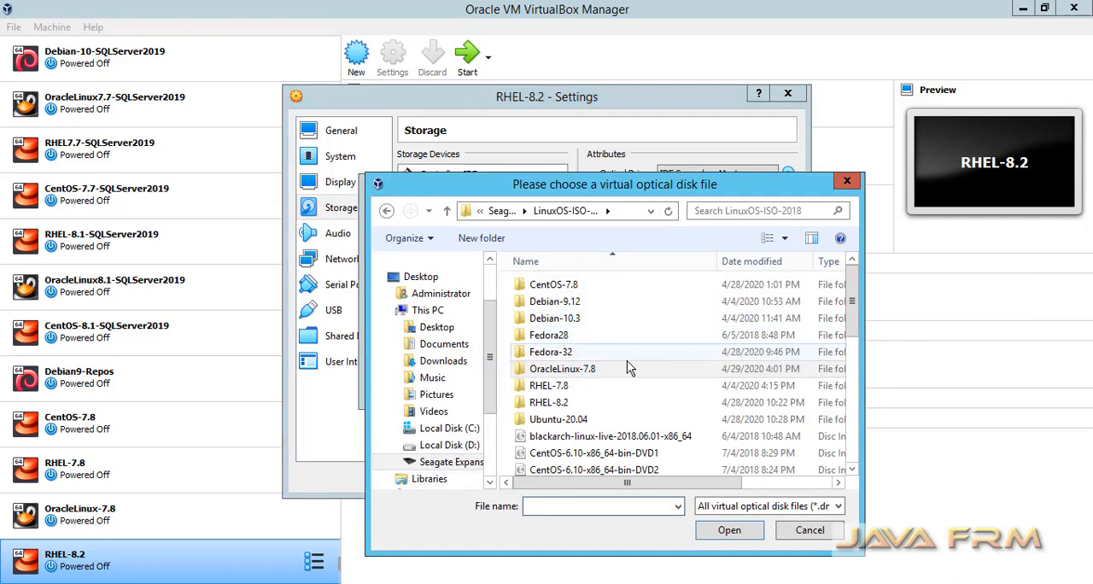
pyautogui.doubleClick(560, 403)
pyautogui.click(566, 288)
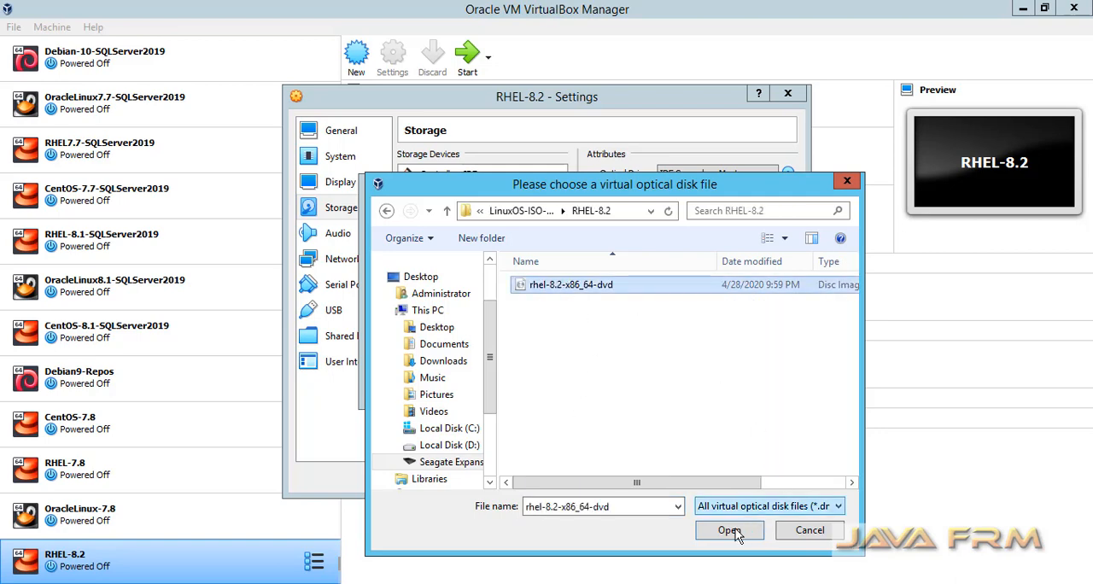
pyautogui.click(727, 529)
pyautogui.click(643, 388)
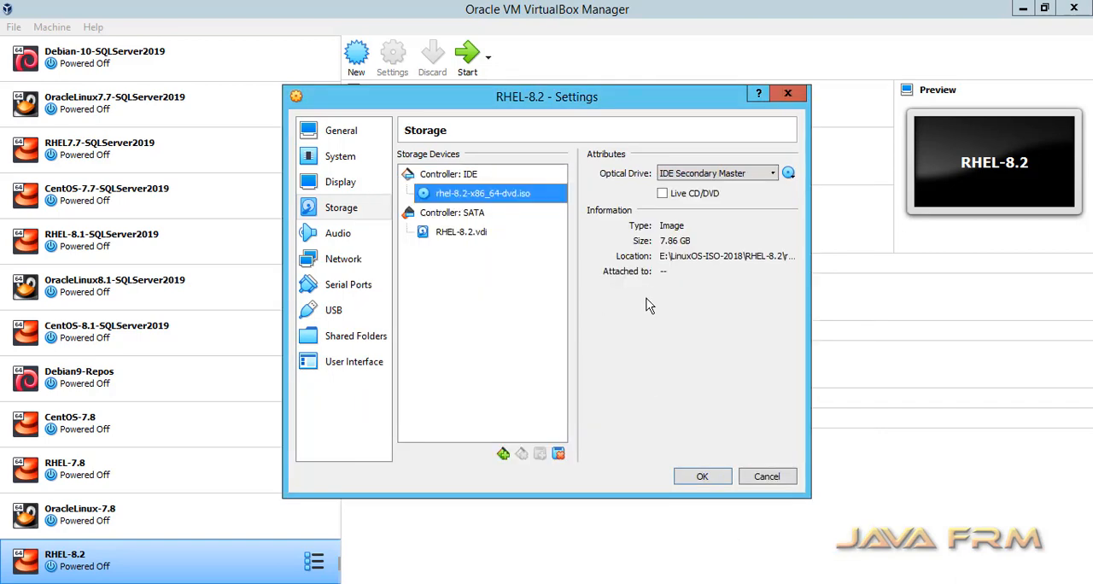
pyautogui.moveTo(807, 287); pyautogui.dragTo(960, 286)
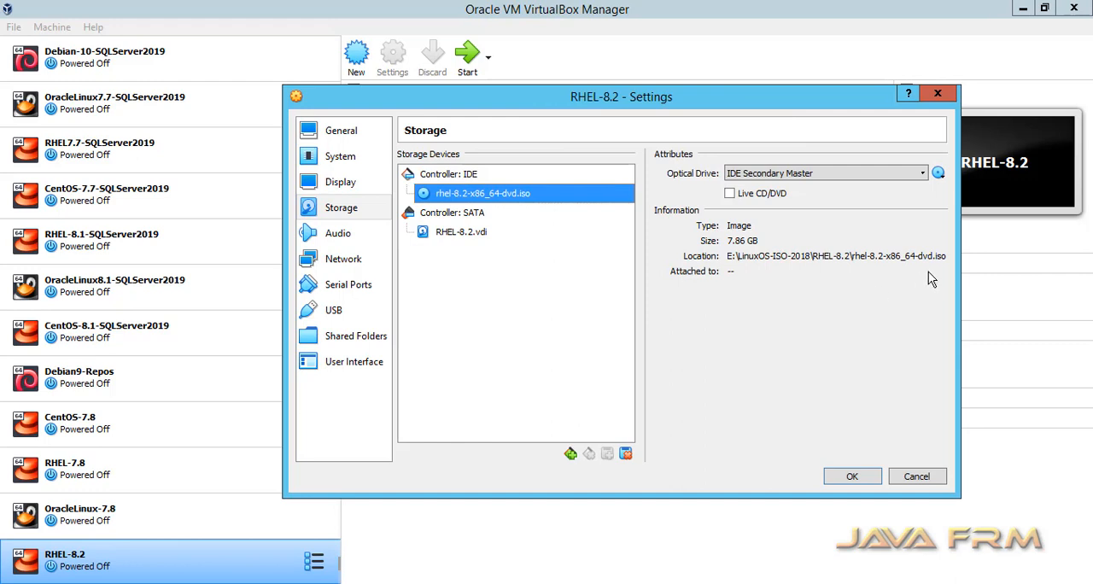
pyautogui.click(851, 477)
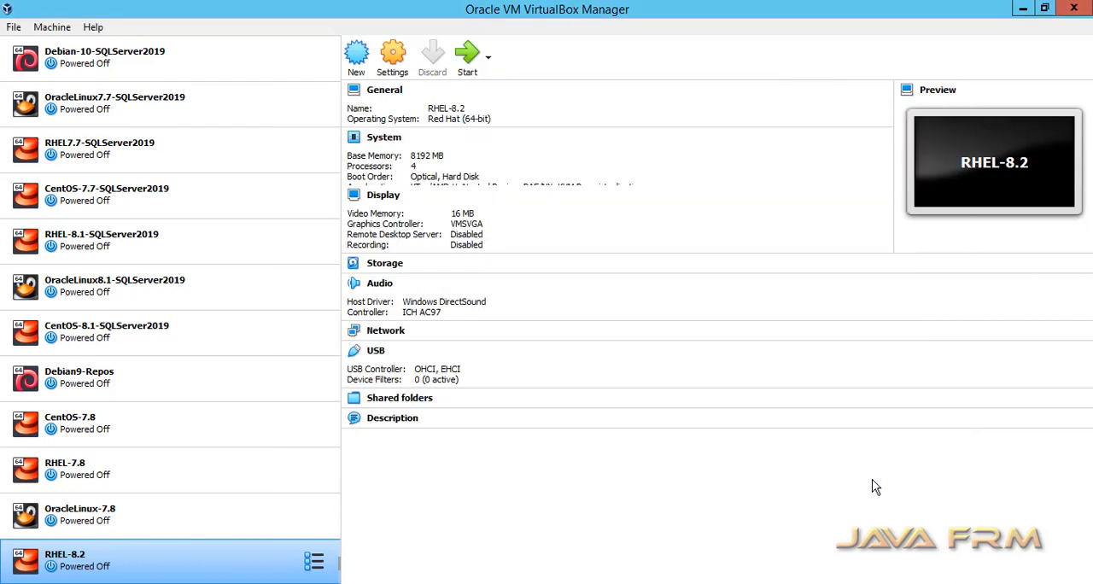
# - Start the RHEL-8.2 machine, maximize its window, and launch the Red Hat Enterprise Linux 8.2 installer in English (United States)
pyautogui.rightClick(214, 563)
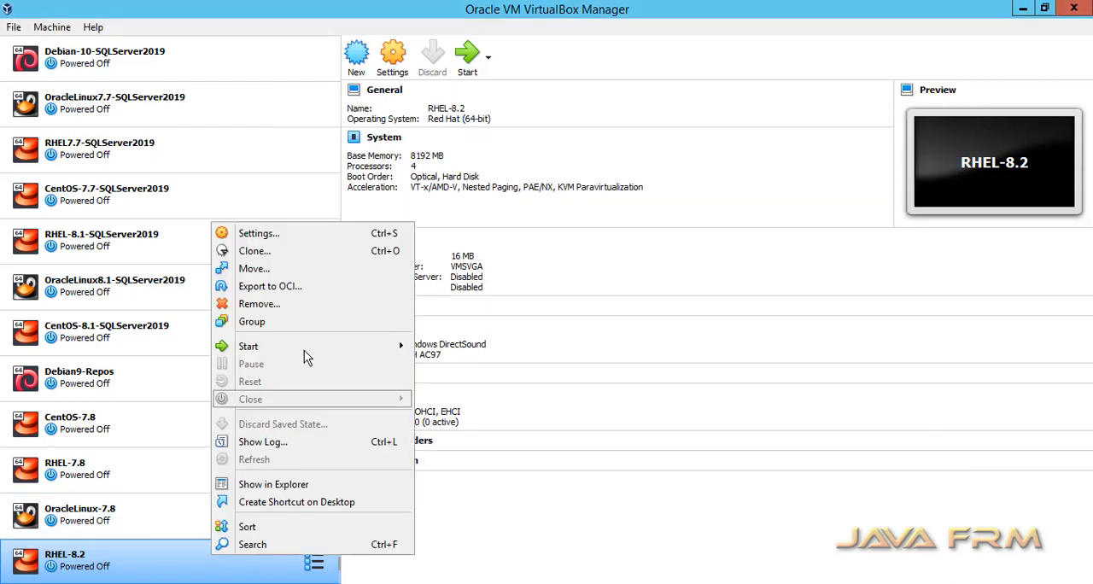
pyautogui.moveTo(310, 350)
pyautogui.click(481, 355)
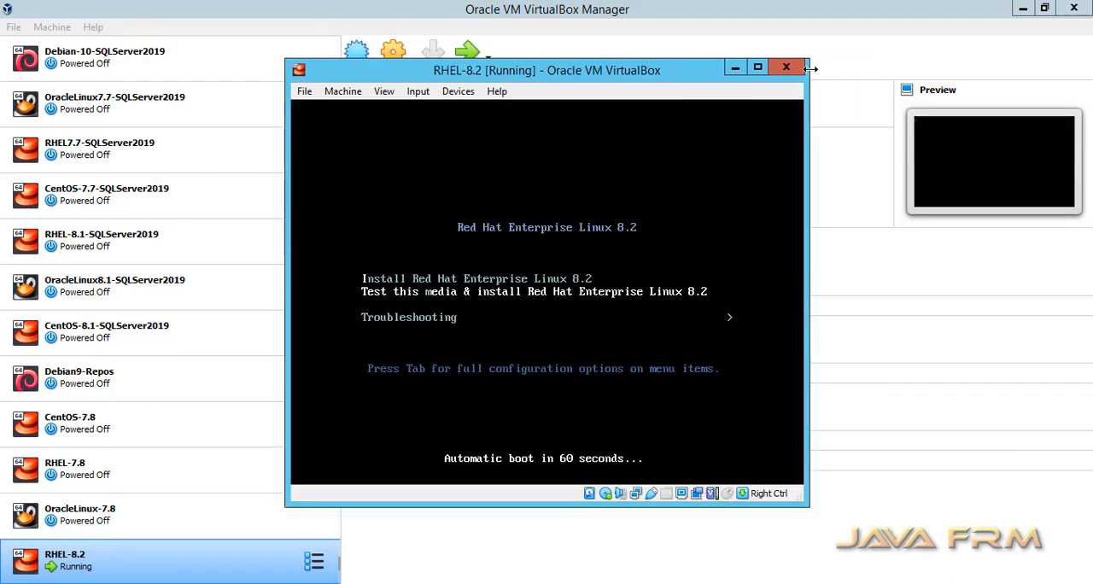
pyautogui.click(757, 66)
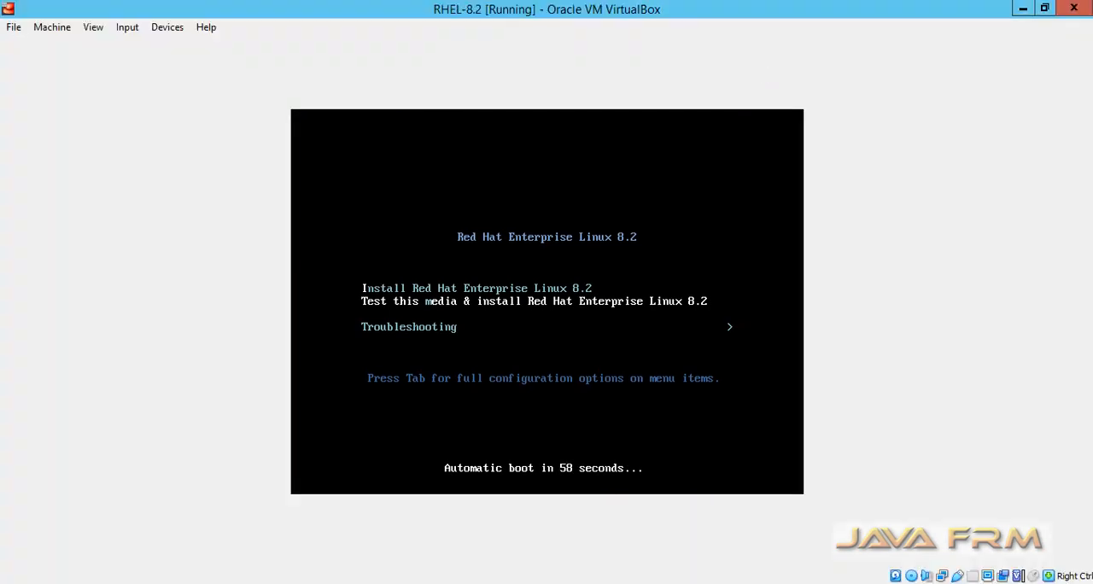
pyautogui.press('Up')
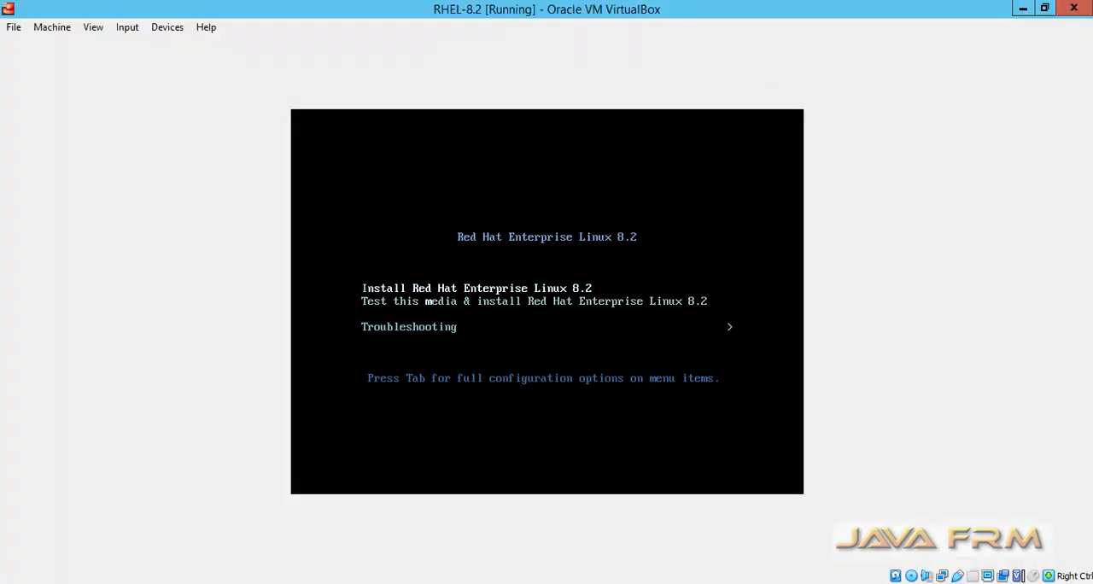
pyautogui.press('Return')
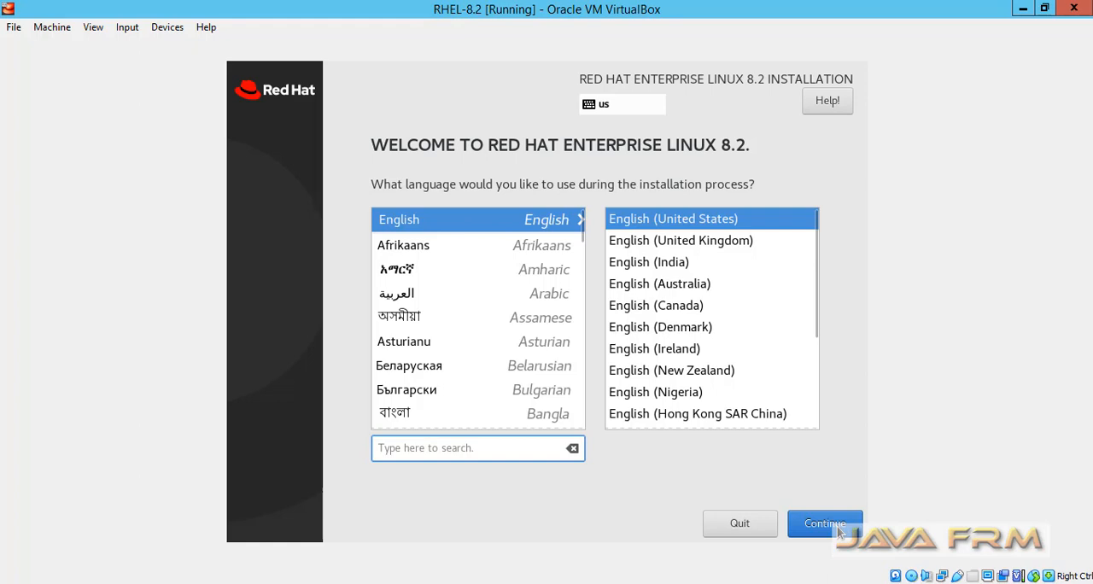
pyautogui.click(839, 531)
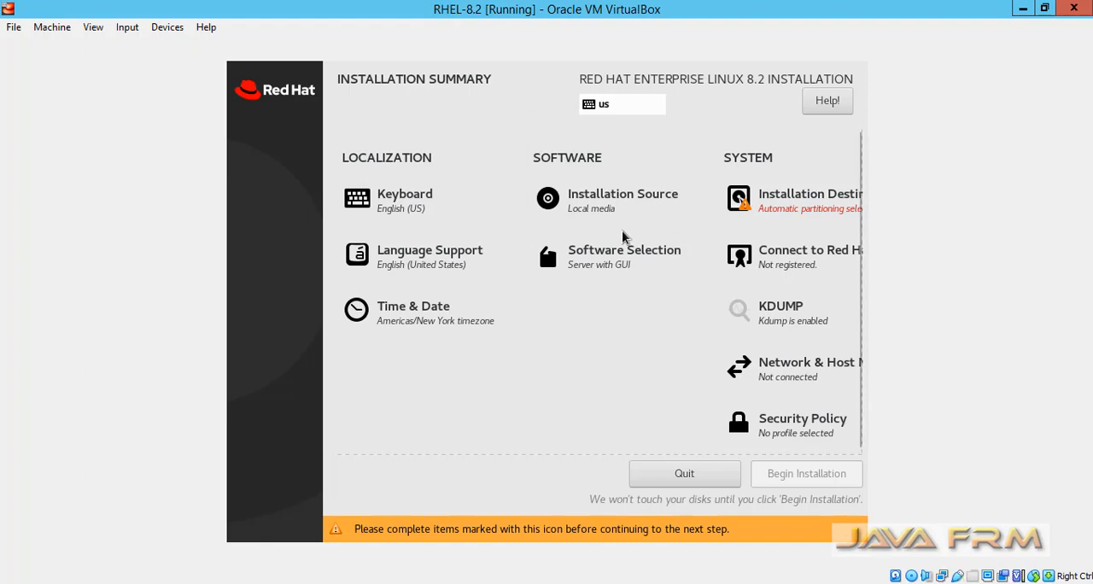
# - Accept the 30 GiB ATA VBOX HARDDISK with automatic partitioning as installation destination and Server with GUI as base environment
pyautogui.click(787, 210)
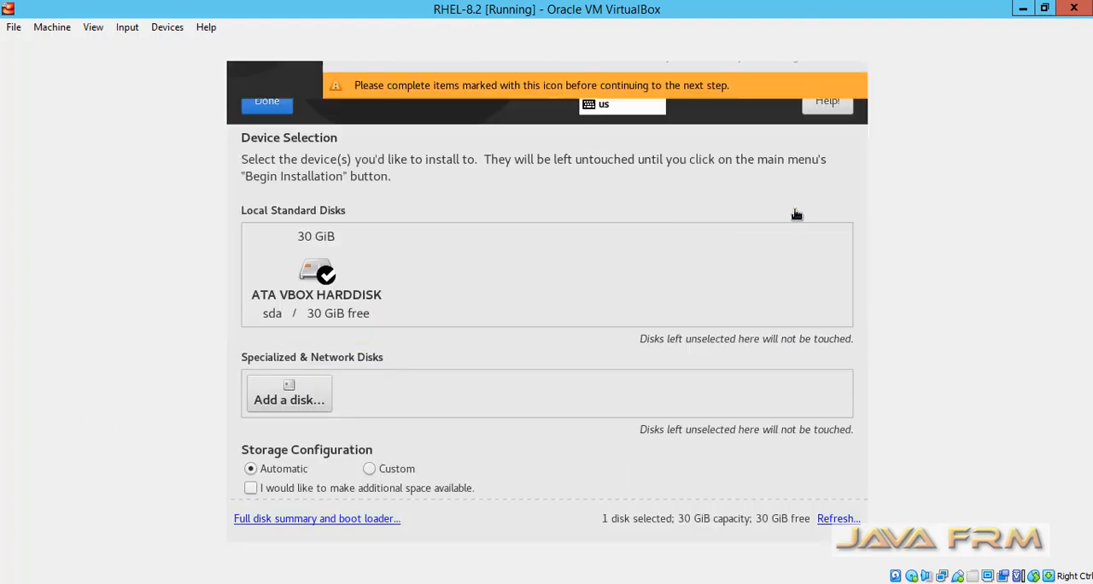
pyautogui.click(319, 256)
pyautogui.click(319, 256)
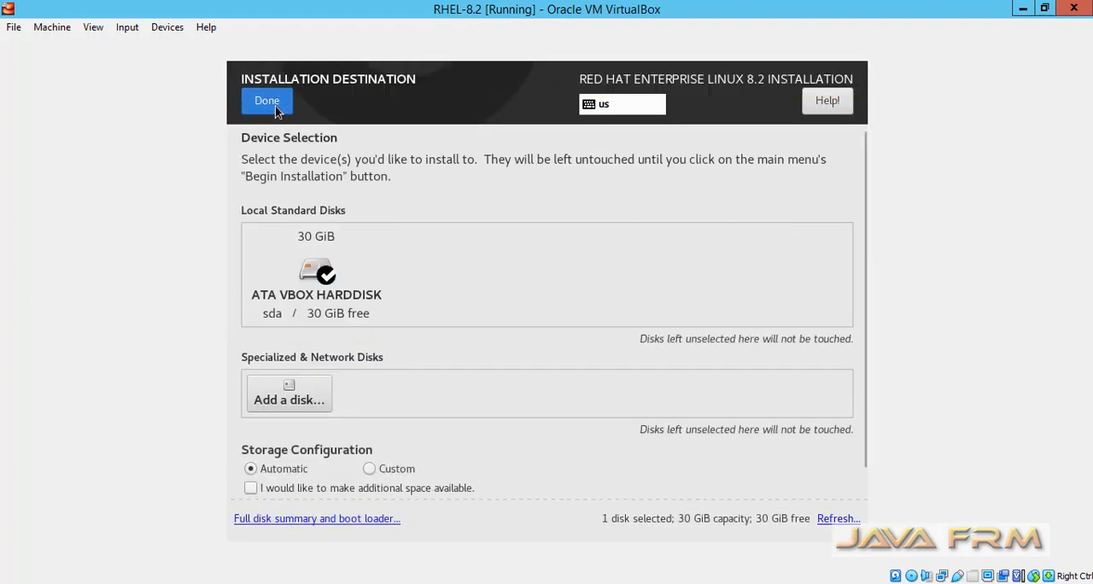
pyautogui.click(267, 102)
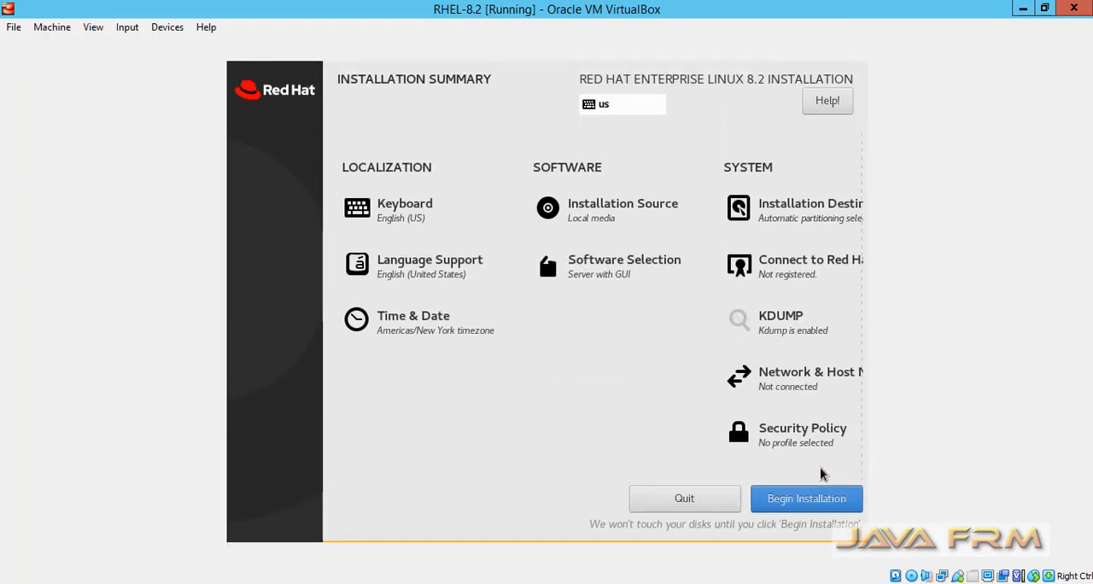
pyautogui.click(595, 287)
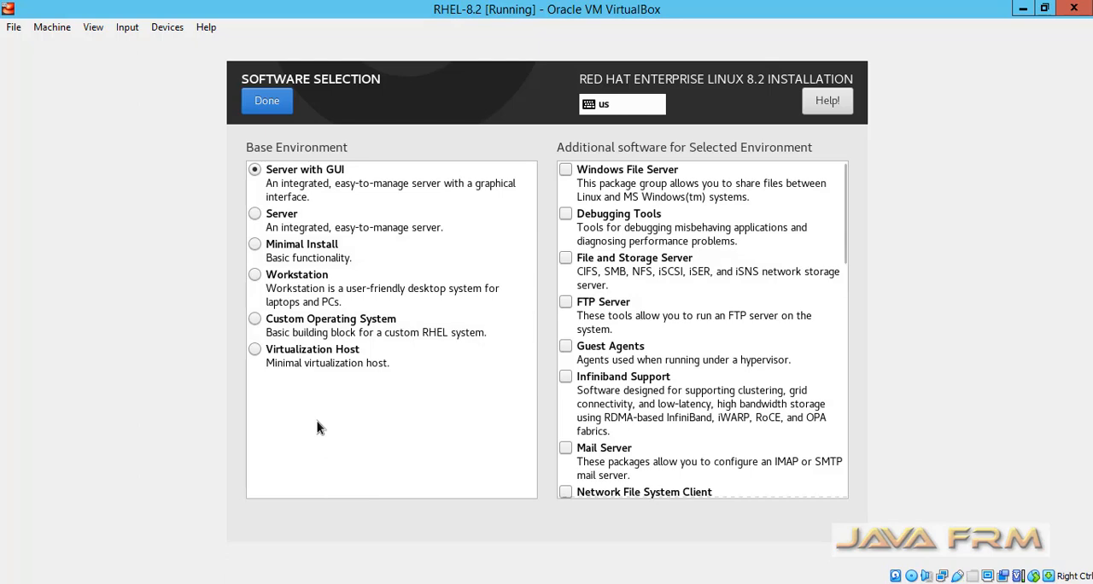
pyautogui.click(267, 106)
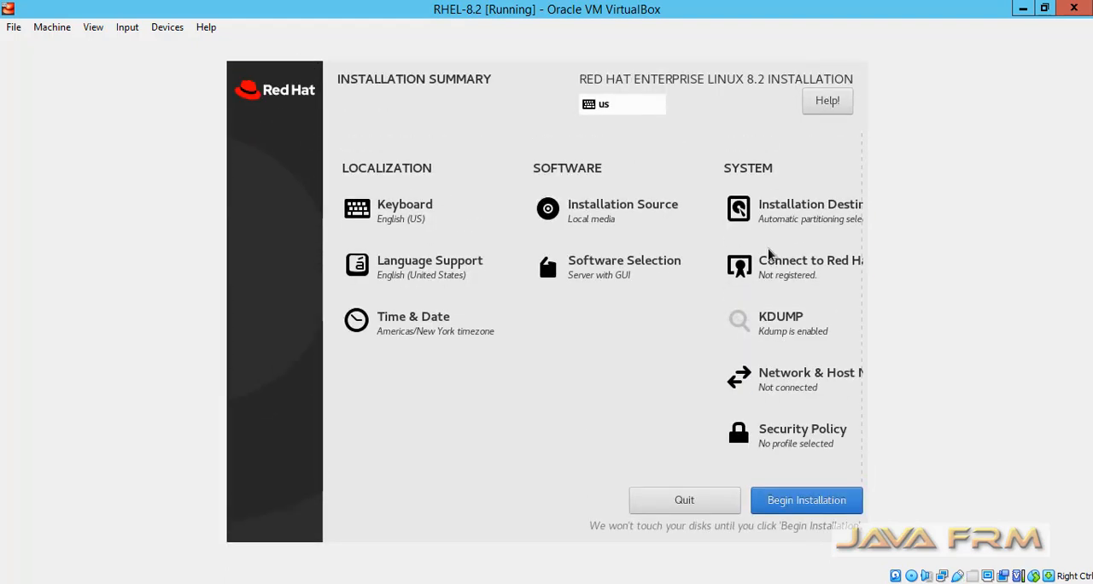
# - Set the installer's time zone to Asia/Kolkata and begin the installation
pyautogui.click(387, 328)
pyautogui.click(664, 300)
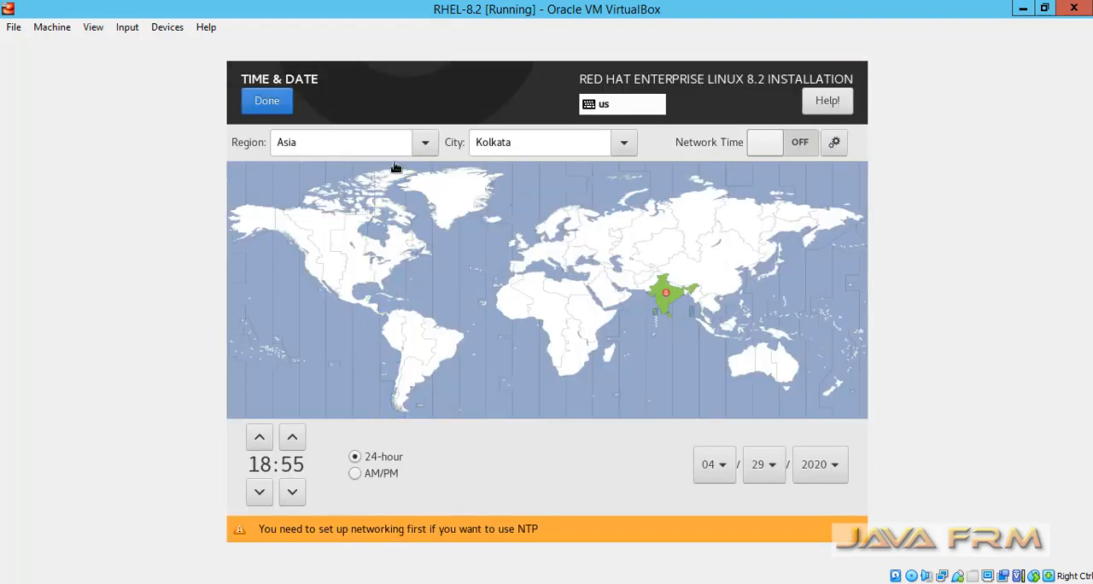
pyautogui.click(265, 103)
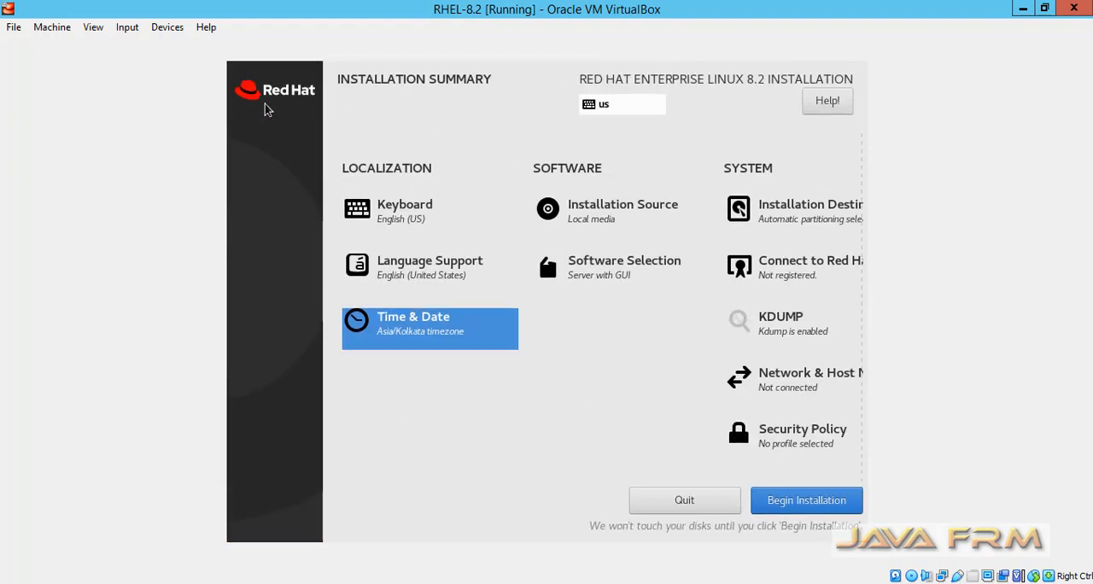
pyautogui.click(791, 504)
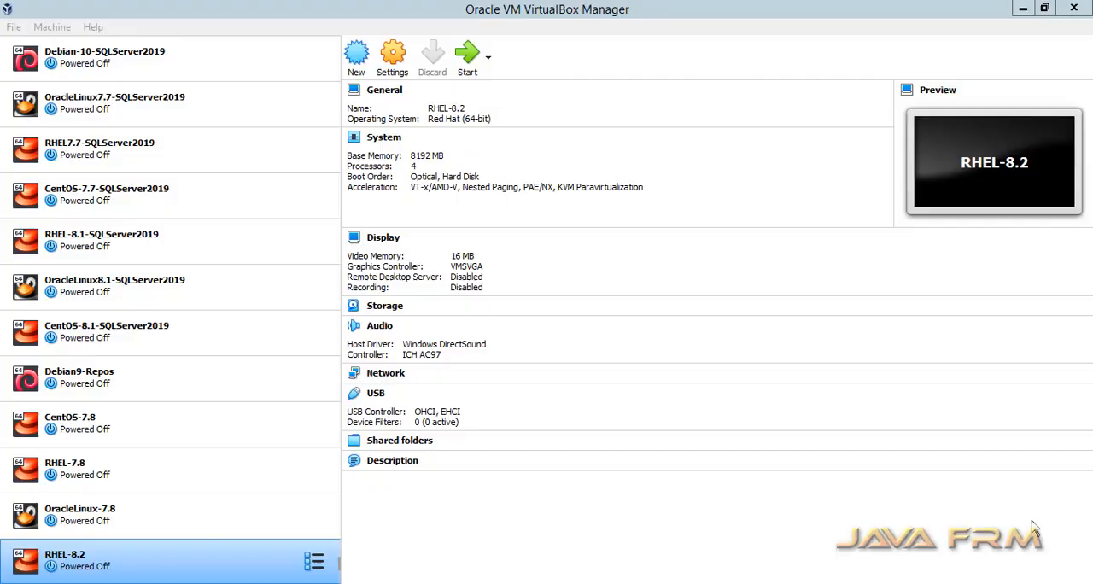
# - Disable Optical in the RHEL-8.2 machine's boot order so that it boots only from Hard Disk
pyautogui.rightClick(102, 560)
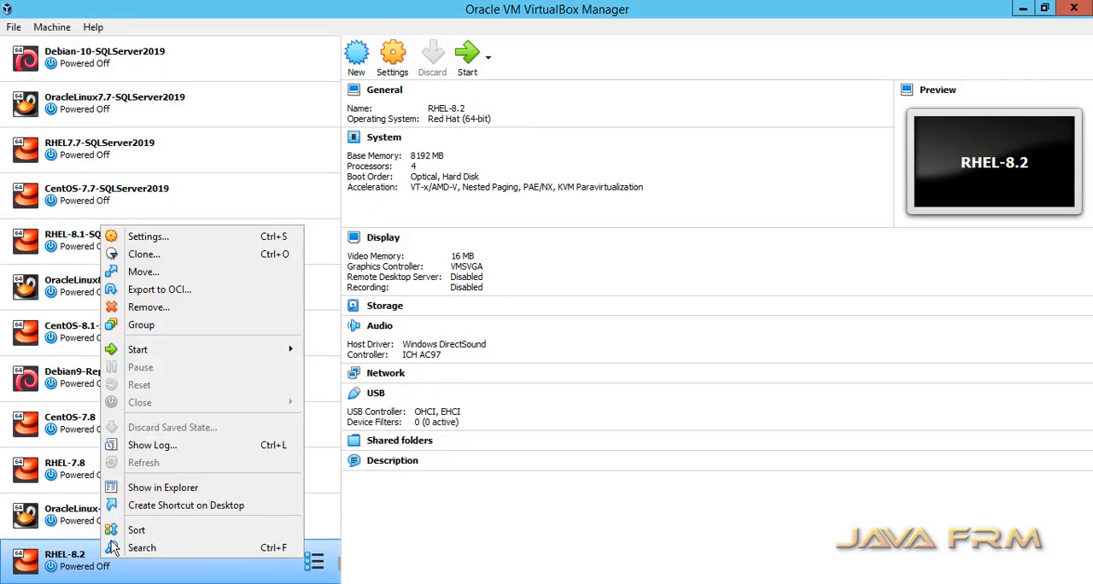
pyautogui.click(175, 241)
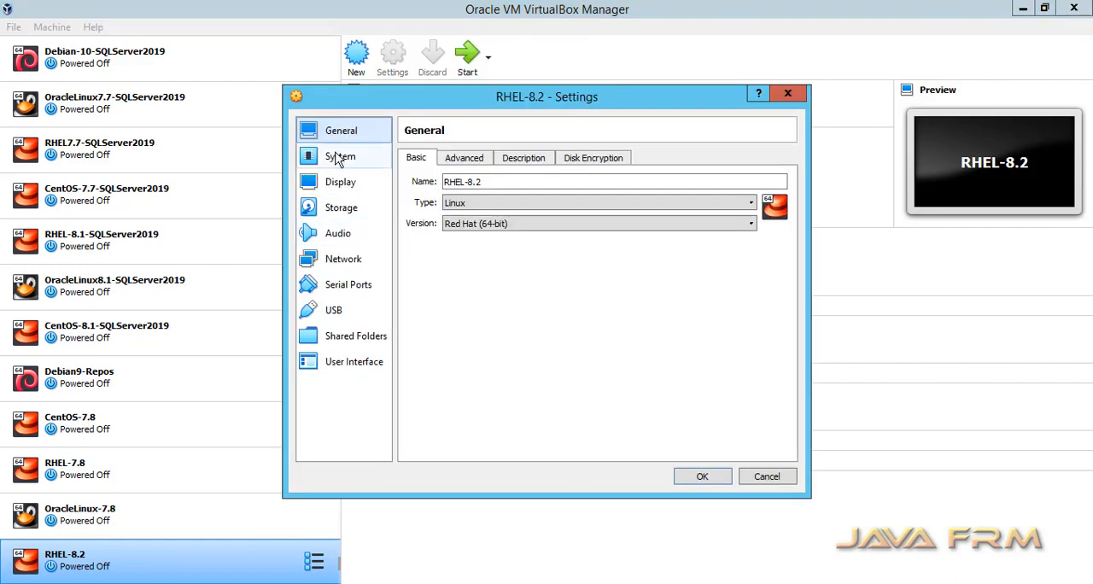
pyautogui.click(340, 156)
pyautogui.click(497, 209)
pyautogui.click(545, 223)
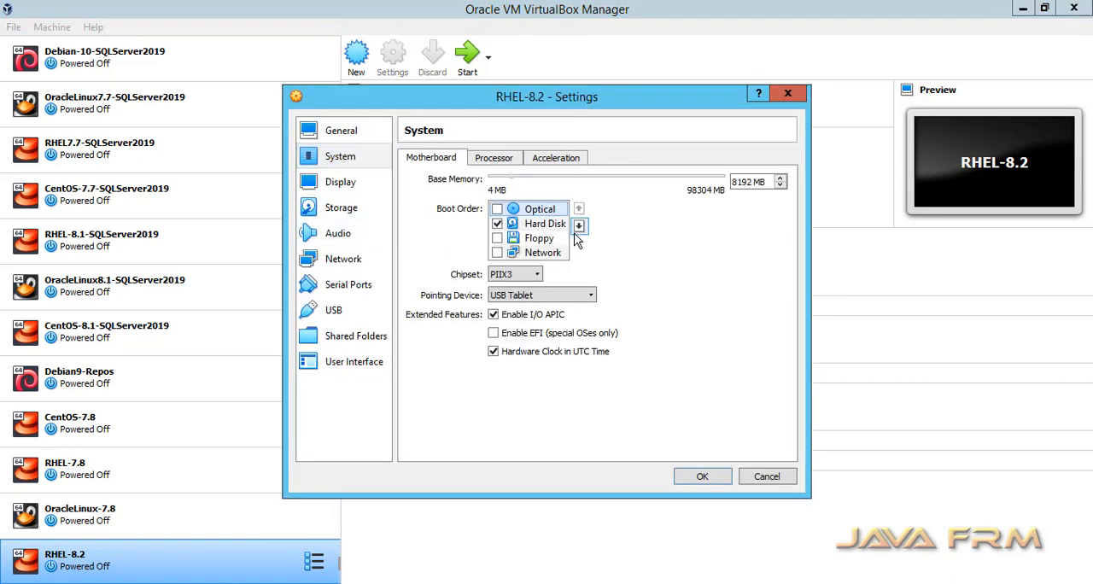
pyautogui.click(578, 225)
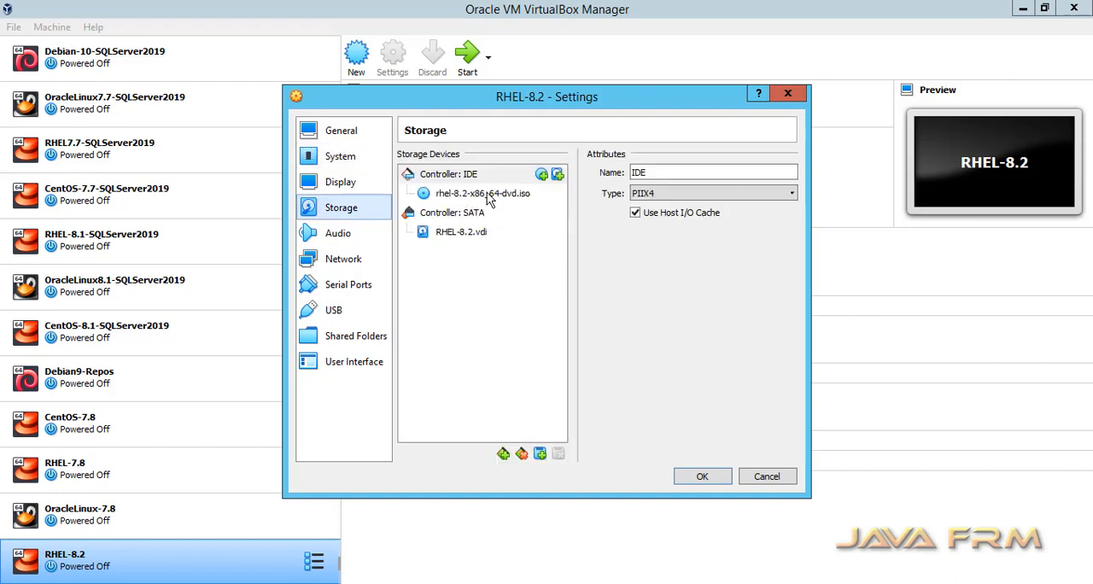
# - Add a second optical drive to the IDE controller and attach VBoxGuestAdditions.iso to it
pyautogui.click(541, 175)
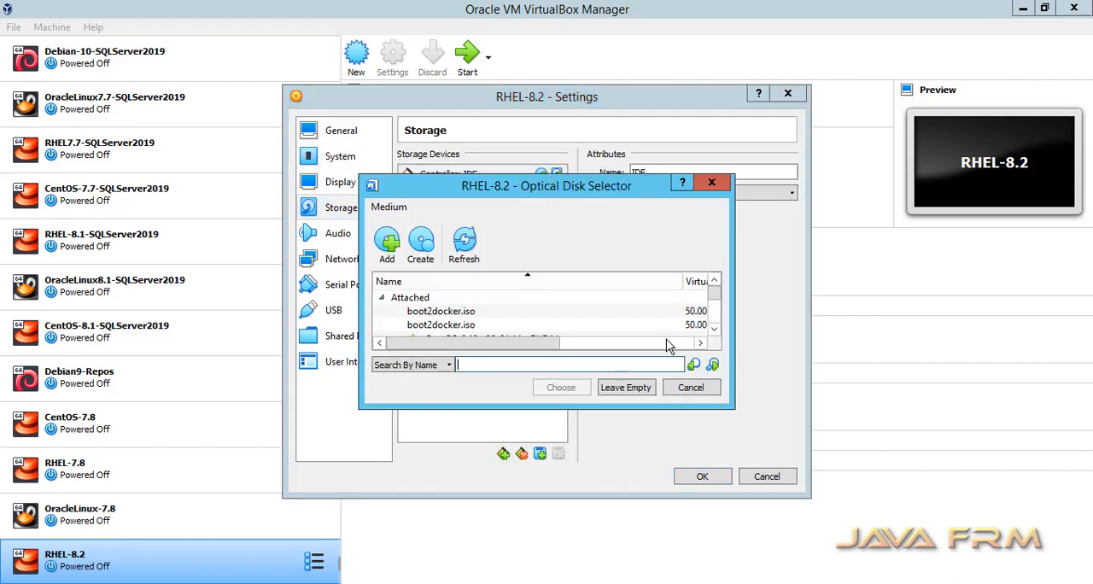
pyautogui.click(632, 388)
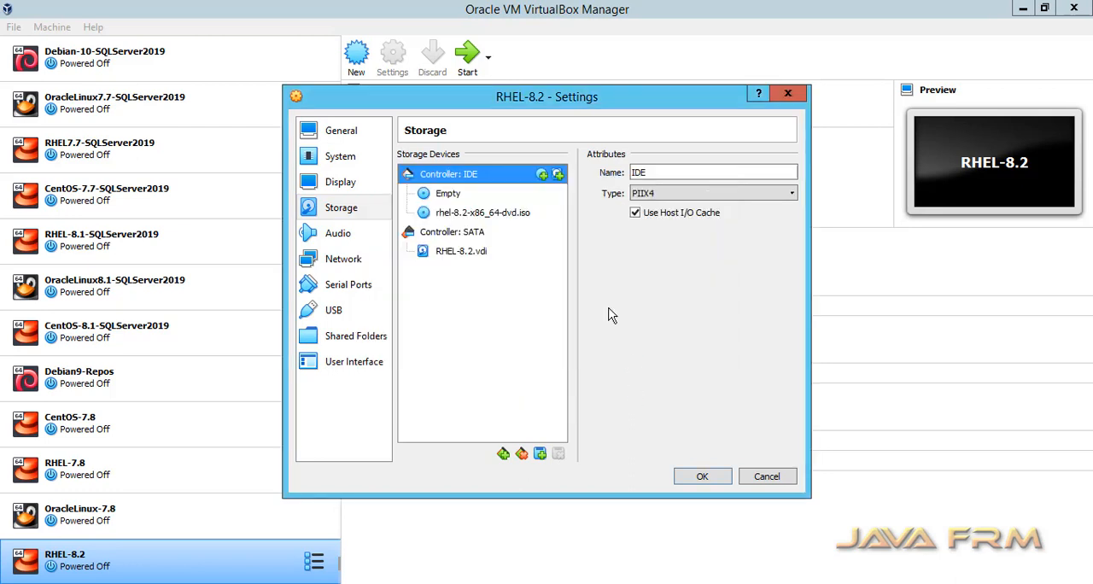
pyautogui.click(444, 195)
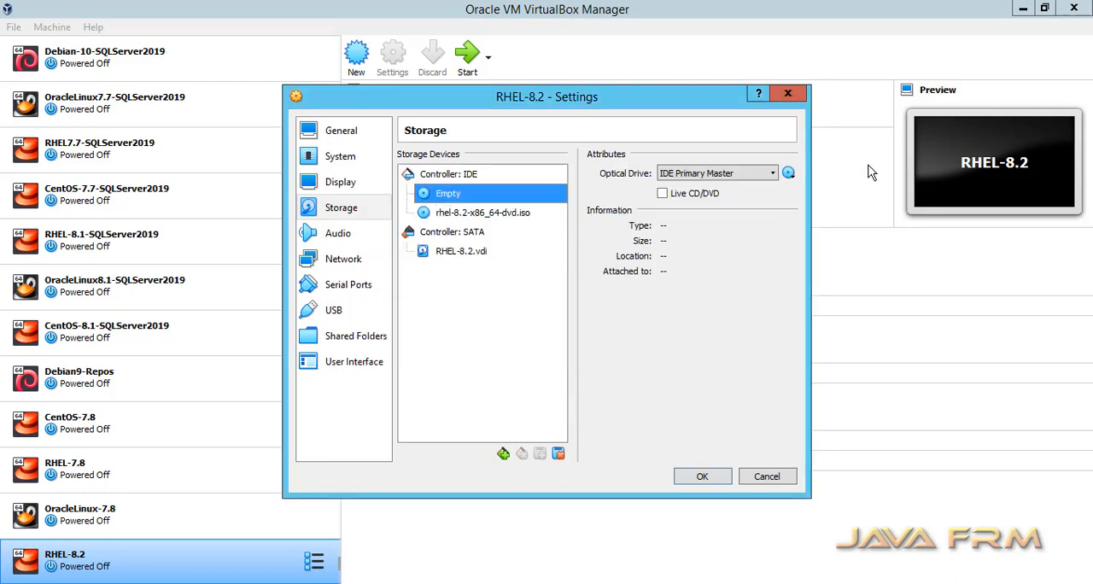
pyautogui.click(788, 173)
pyautogui.click(853, 234)
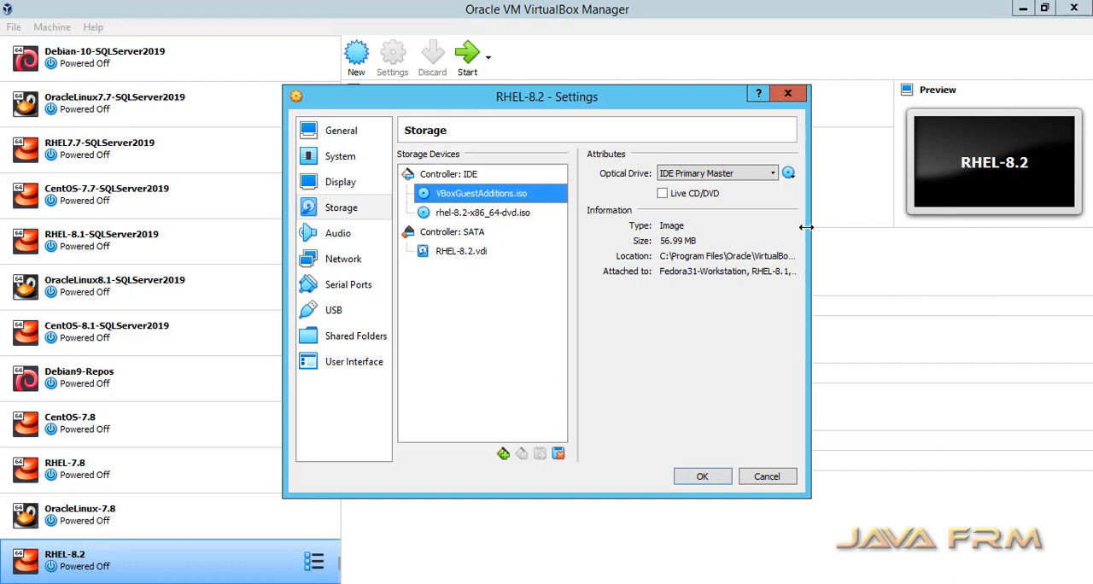
# - Widen the settings window to check the file locations of both optical images, and save the machine settings
pyautogui.moveTo(806, 227); pyautogui.dragTo(1089, 227)
pyautogui.click(993, 261)
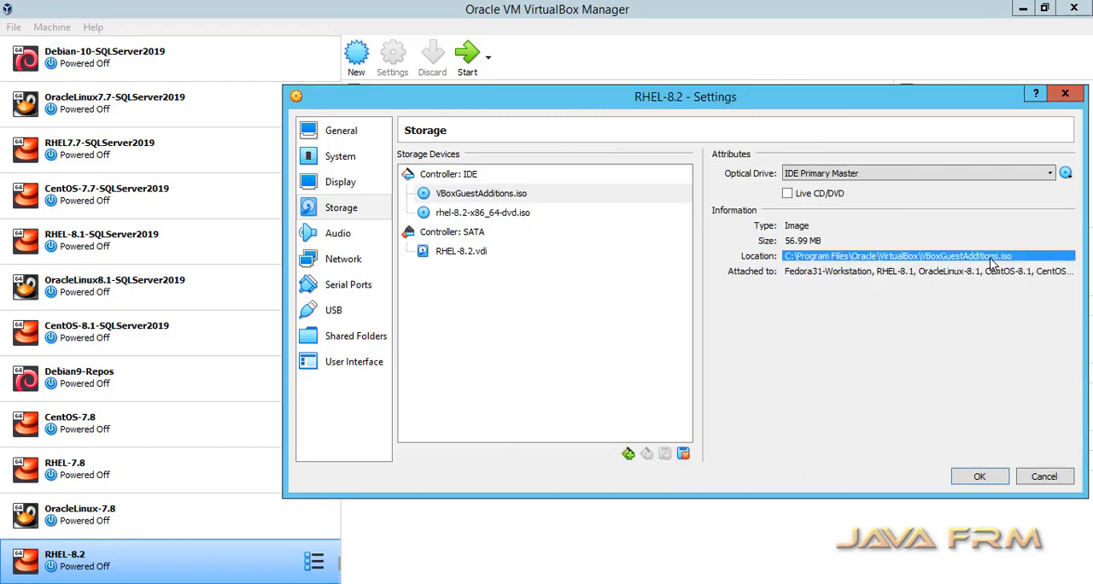
pyautogui.click(513, 213)
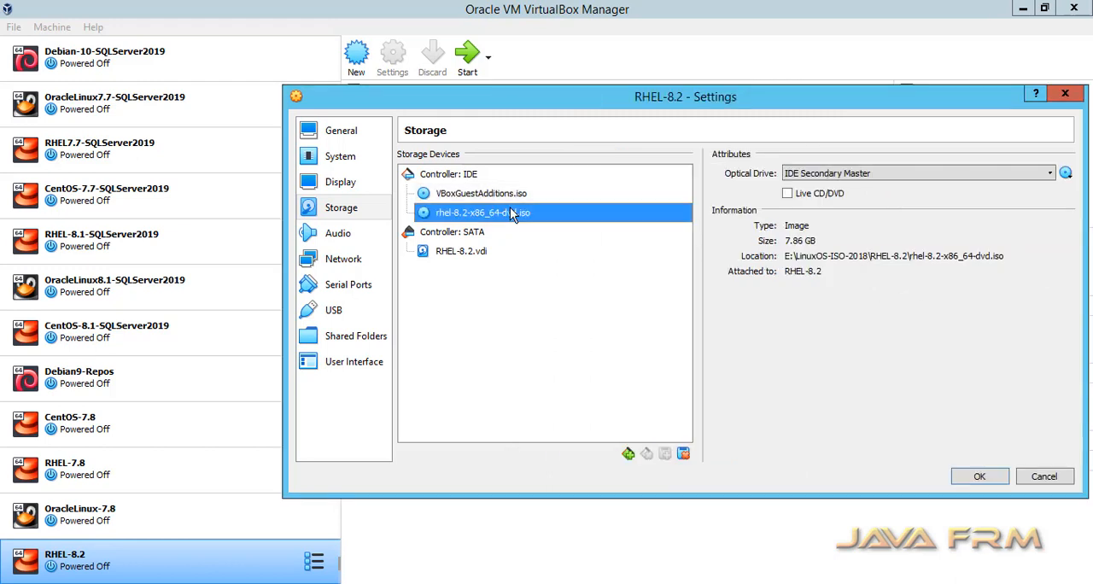
pyautogui.click(980, 476)
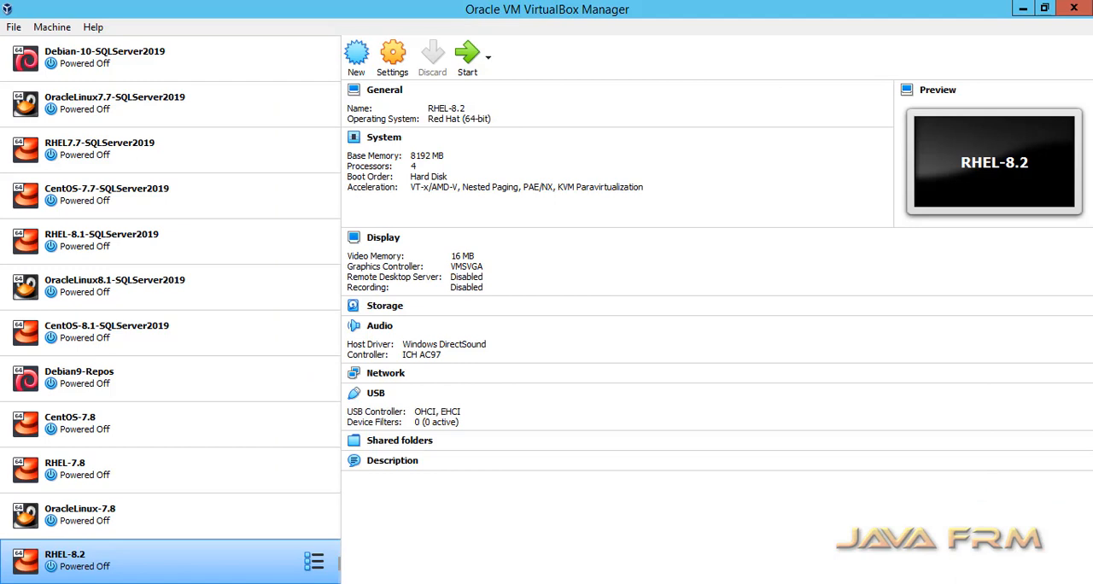
# - Boot the installed RHEL-8.2 machine with a normal start
pyautogui.rightClick(176, 562)
pyautogui.moveTo(288, 359)
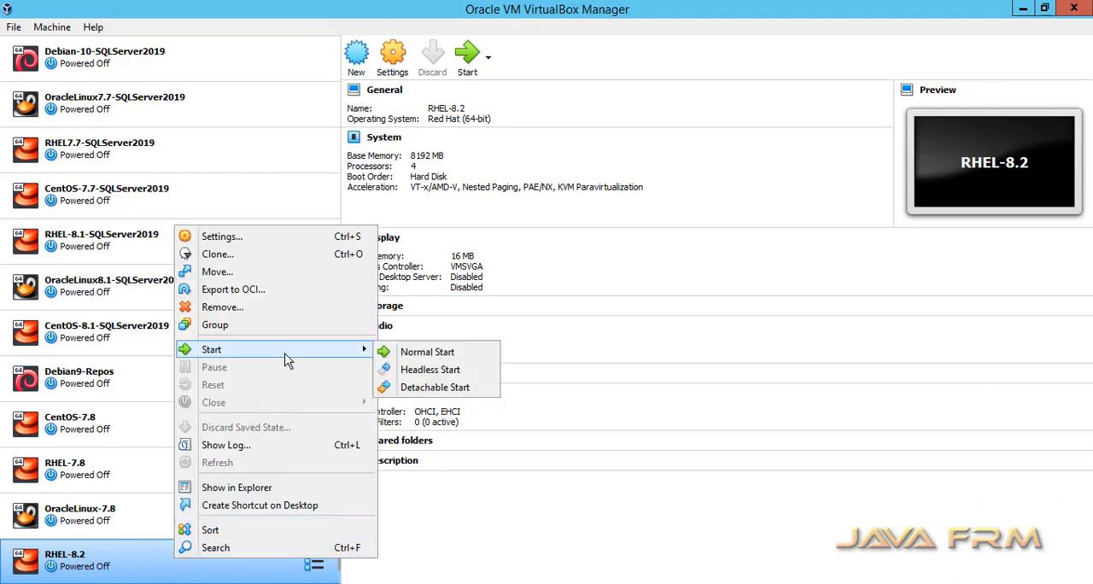
pyautogui.click(430, 352)
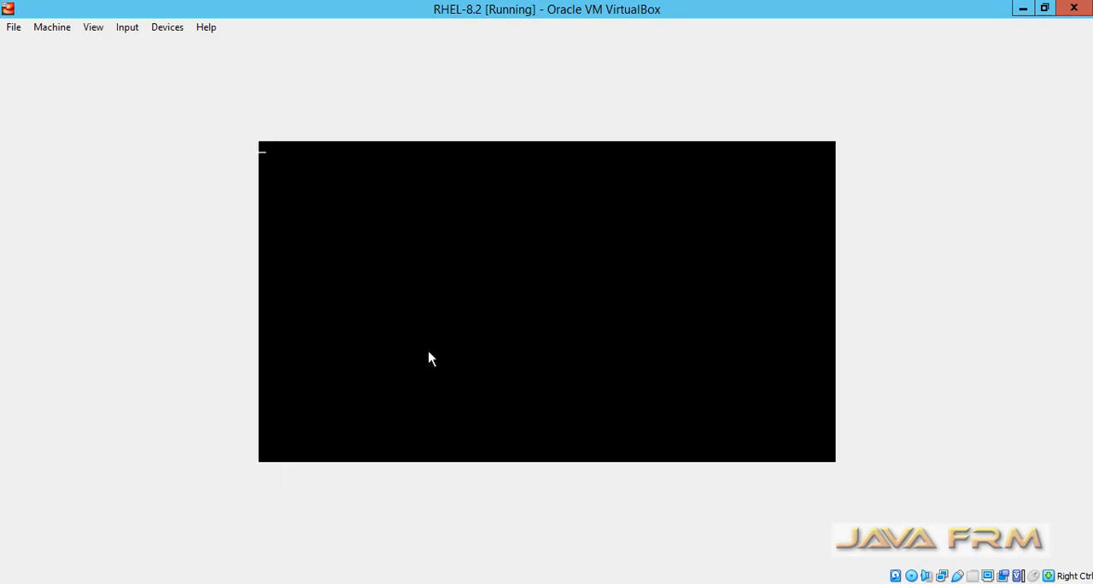
pyautogui.press('Return')
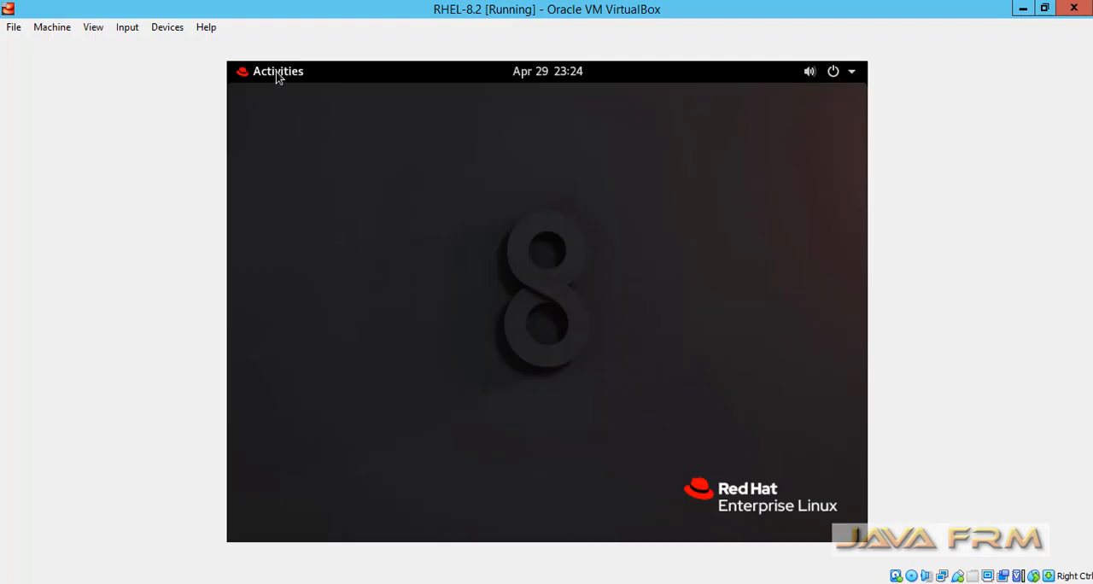
# - Open the guest's file manager, widen its sidebar, and view the contents of the RHEL-8-2-0-BaseOS-x86_64 and VBox_GAs_6.1.6 discs
pyautogui.click(277, 73)
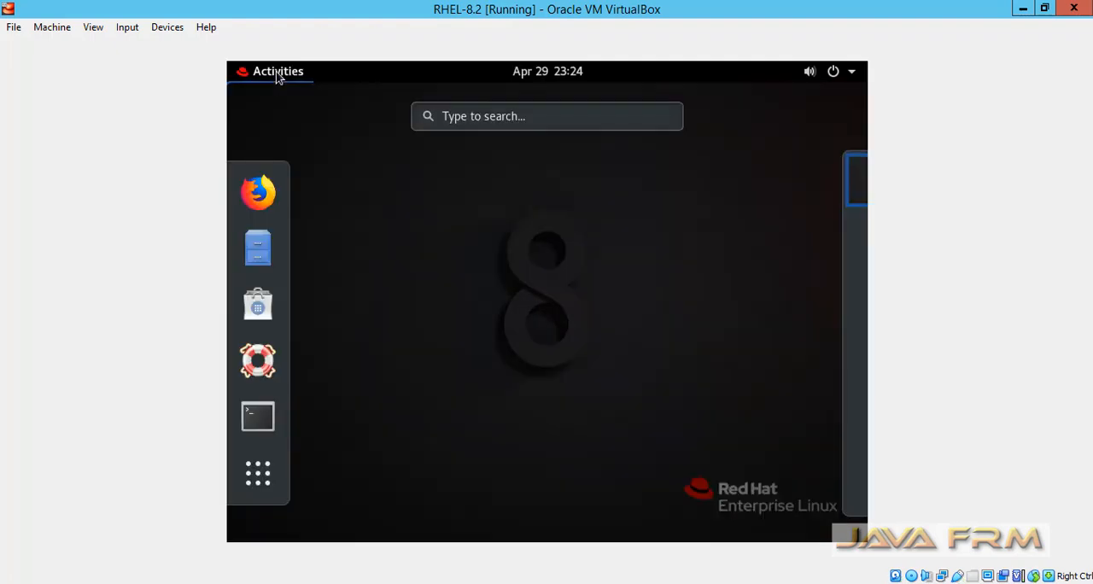
pyautogui.click(256, 255)
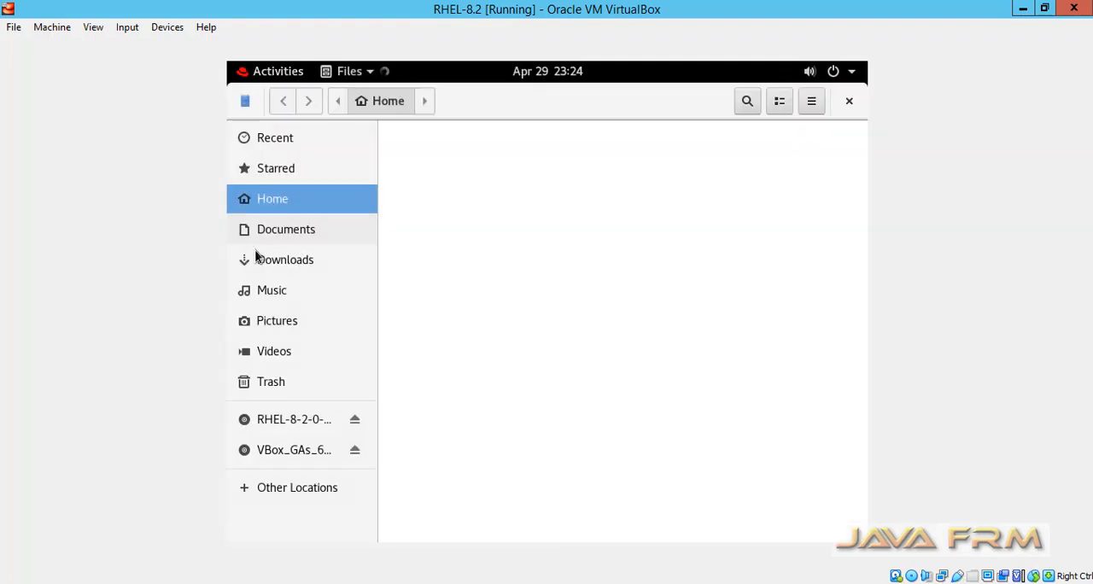
pyautogui.moveTo(379, 350); pyautogui.dragTo(447, 361)
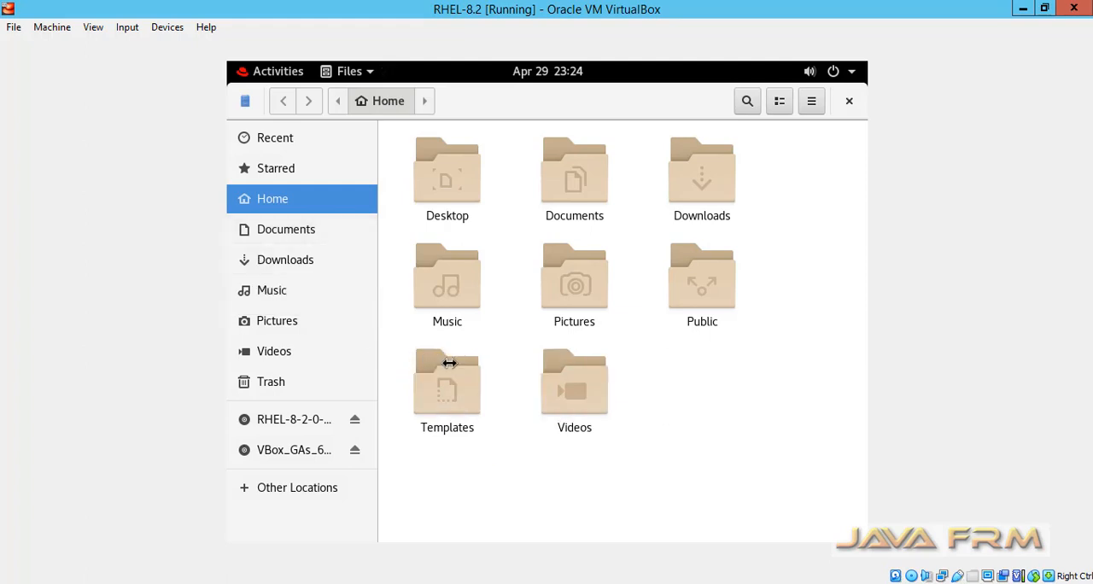
pyautogui.click(405, 421)
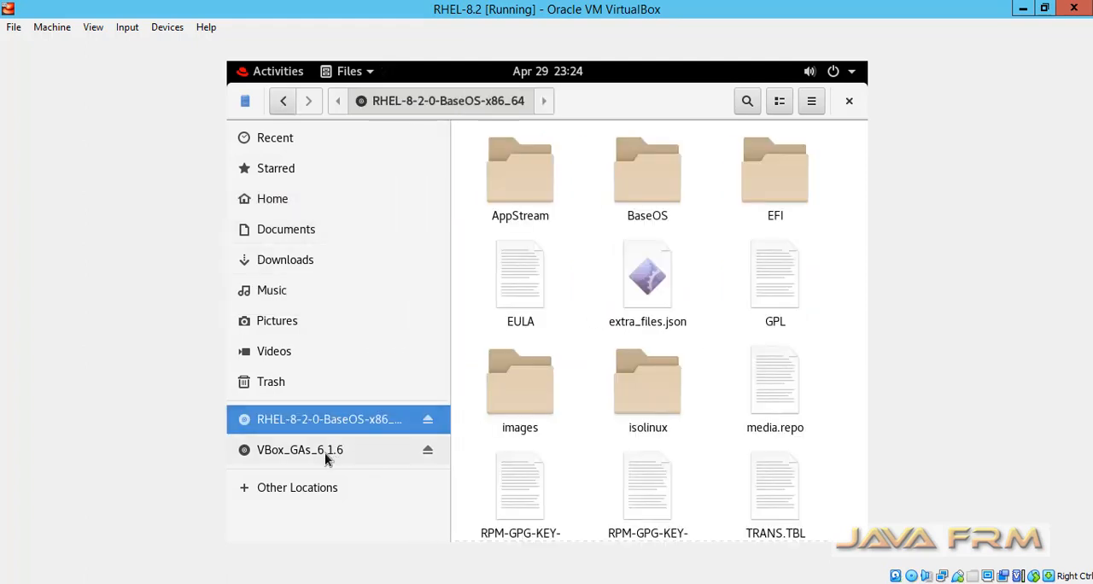
pyautogui.click(328, 455)
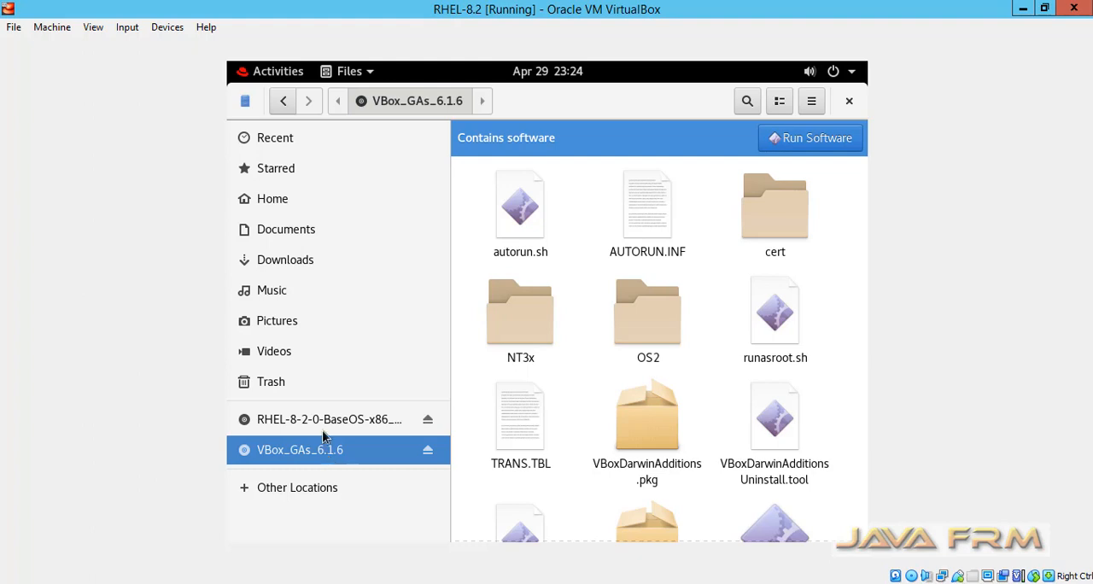
pyautogui.click(329, 427)
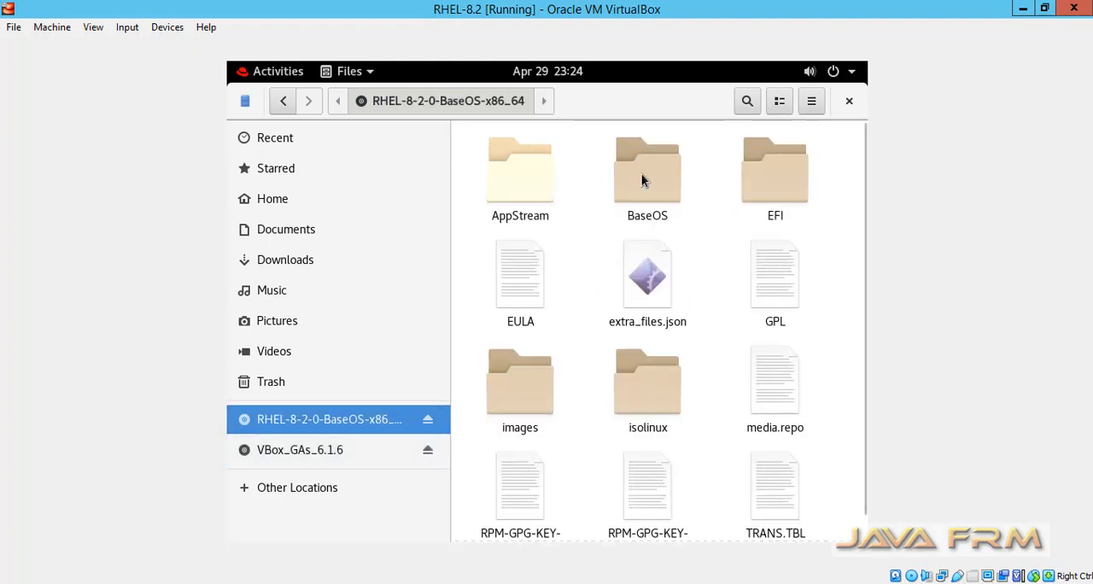
# - Browse the RHEL disc's BaseOS folder and review the RPM packages in the home directory's VBox_GA_Dependencies folder
pyautogui.doubleClick(641, 174)
pyautogui.doubleClick(529, 190)
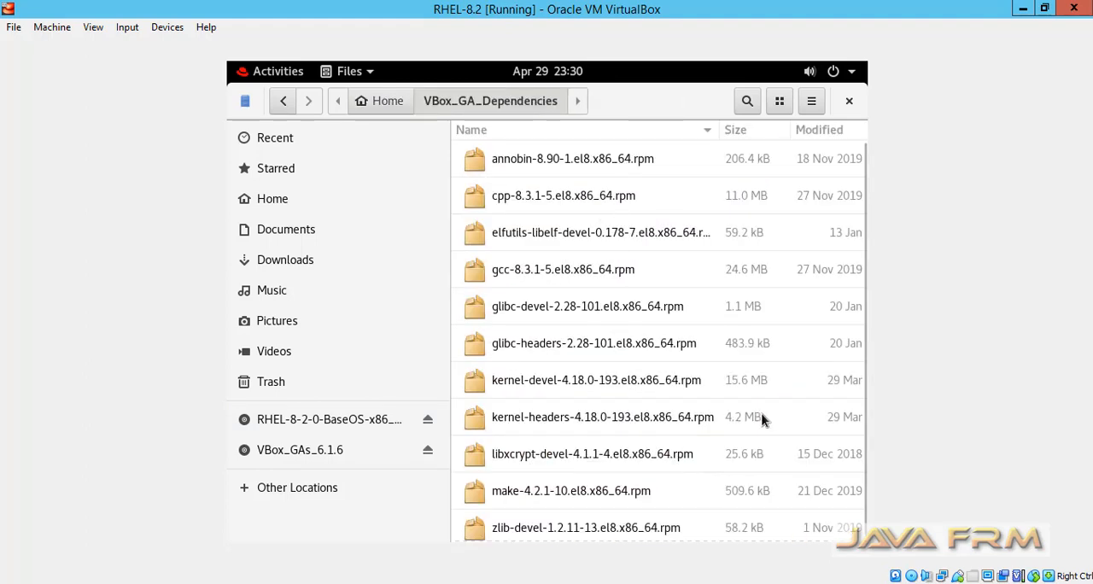
pyautogui.scroll(-1, 762, 419)
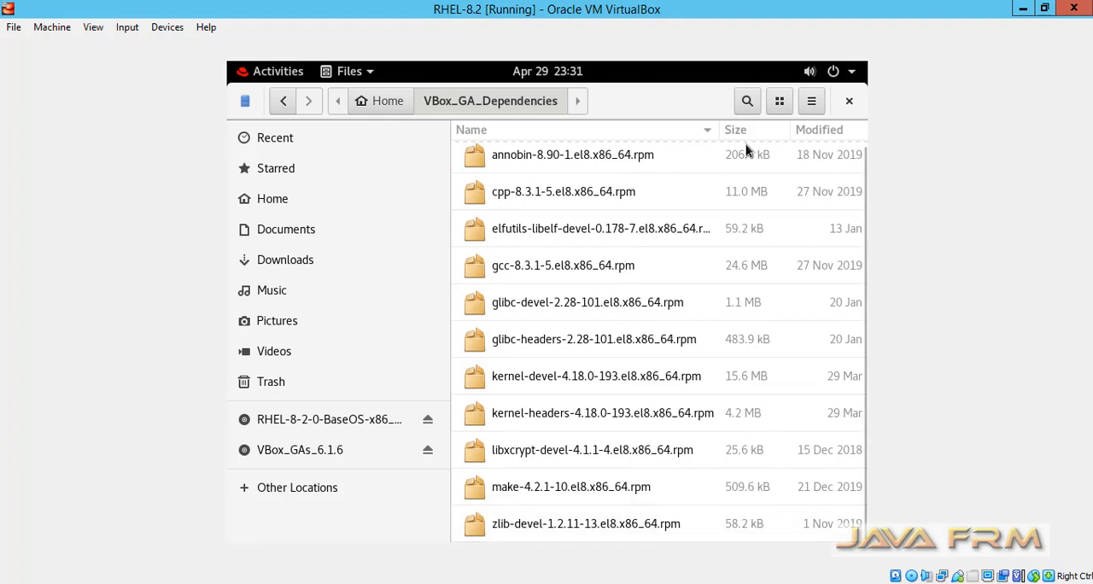
# - Switch the folder to grid view, paste the copied isl-0.16.1-6.el8.x86_64.rpm into VBox_GA_Dependencies, and close the file manager
pyautogui.click(812, 103)
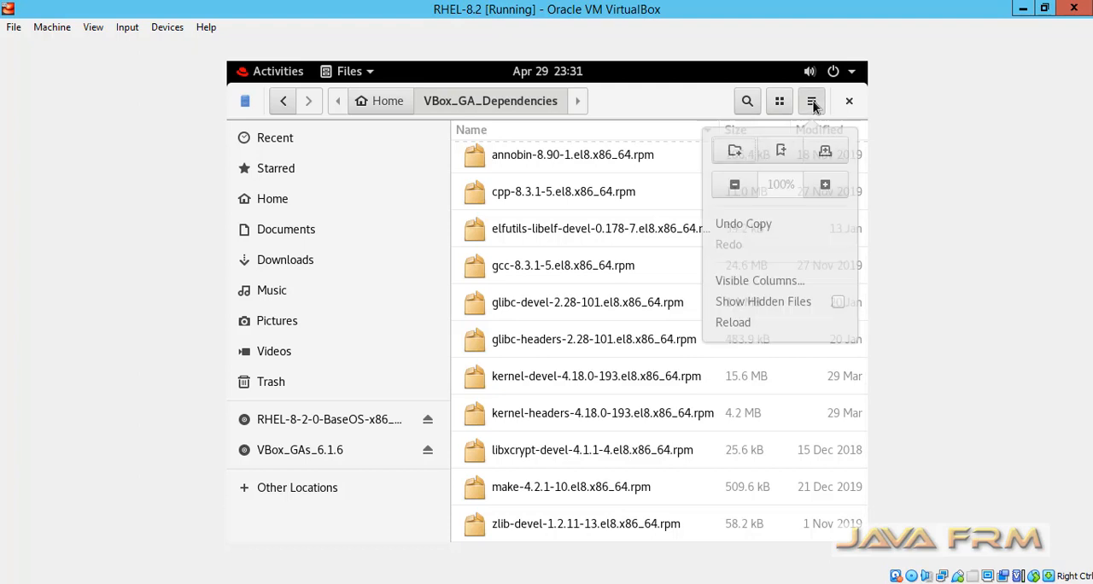
pyautogui.click(812, 103)
pyautogui.click(779, 100)
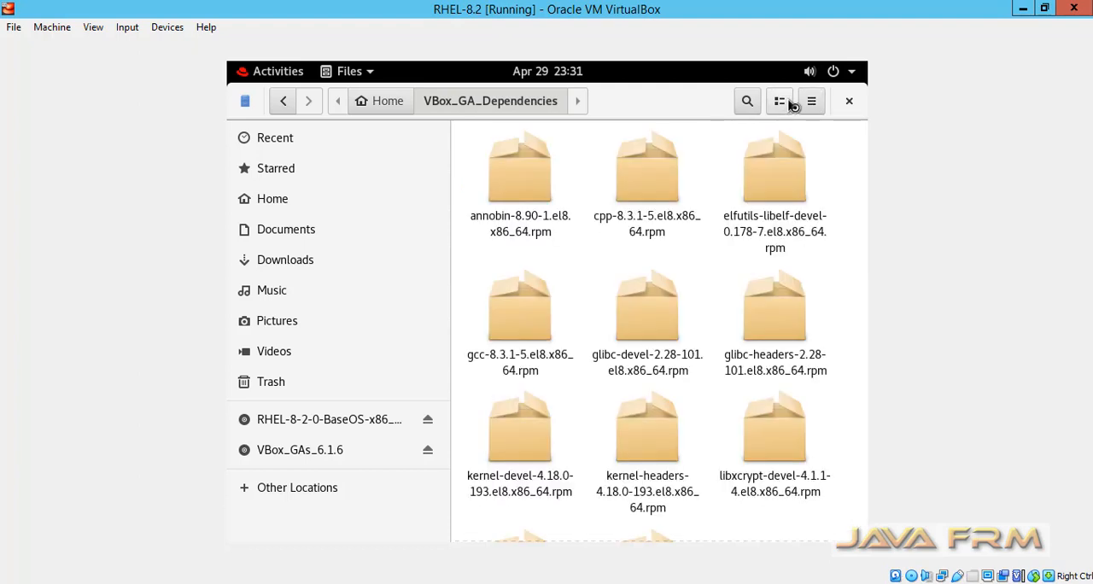
pyautogui.rightClick(715, 513)
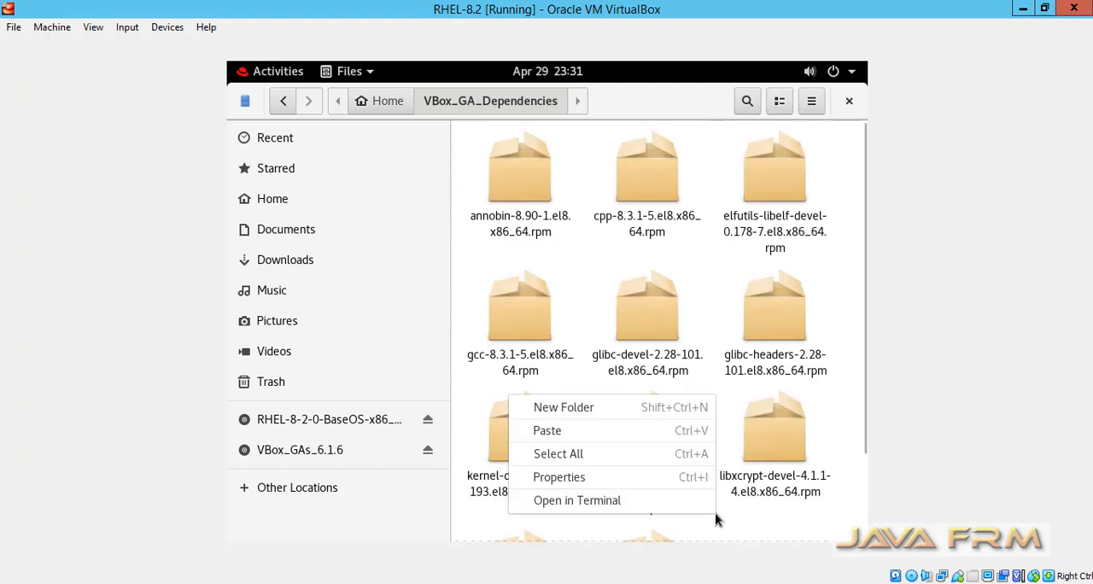
pyautogui.click(610, 430)
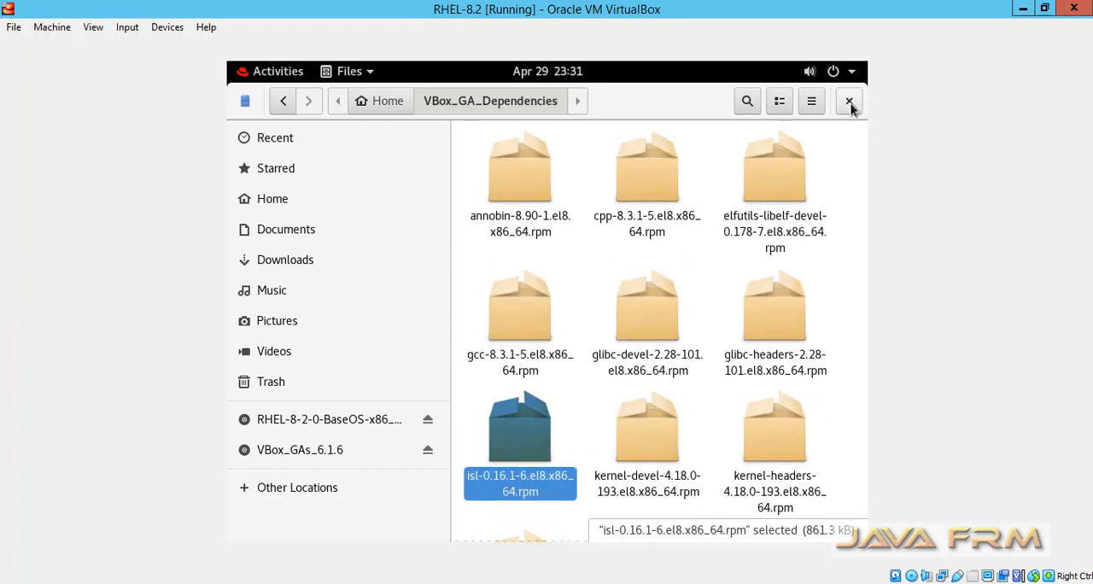
pyautogui.click(849, 102)
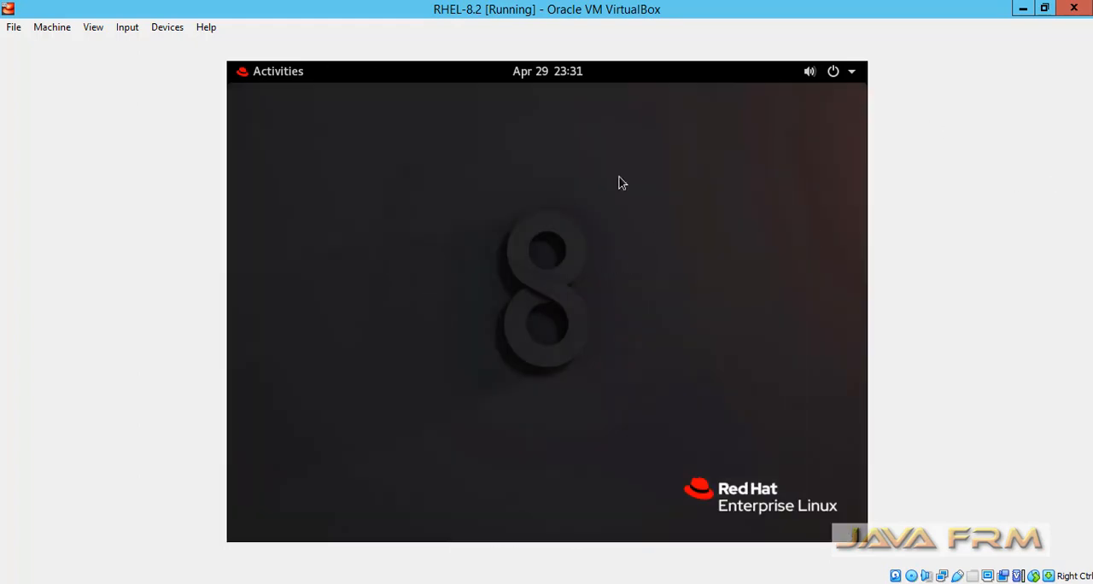
# - Find the guest's Displays settings, set the resolution to 1360 × 768 (16:9), keep the change, and close the settings
pyautogui.click(290, 78)
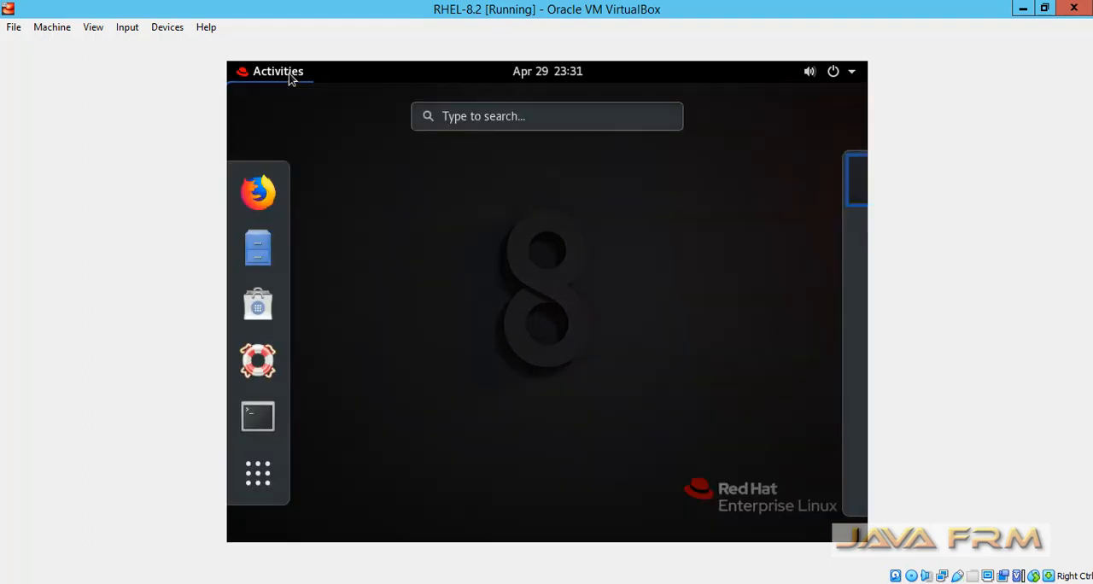
pyautogui.click(467, 117)
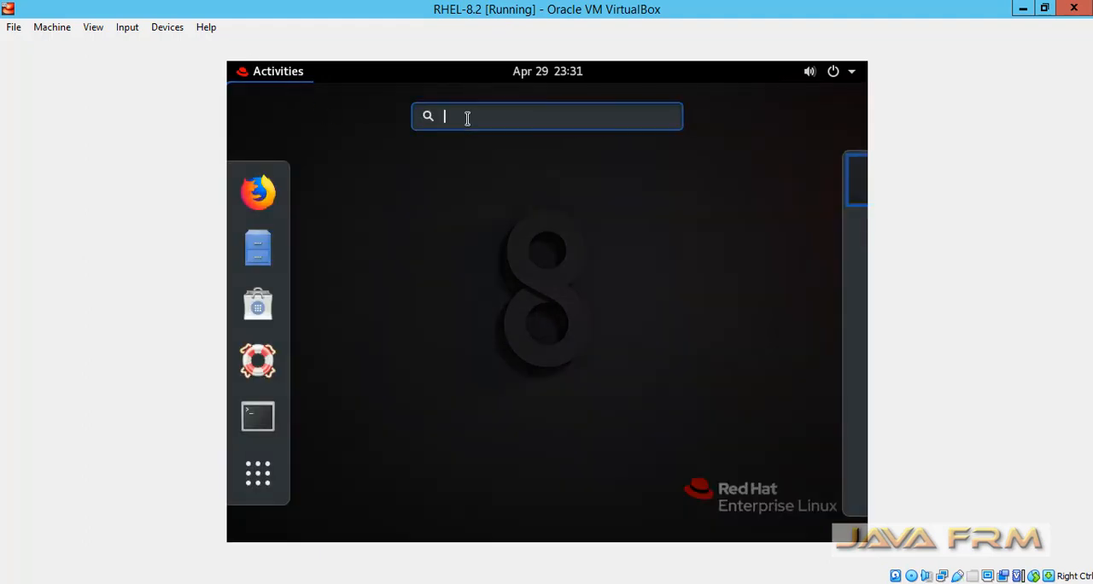
pyautogui.write('display')
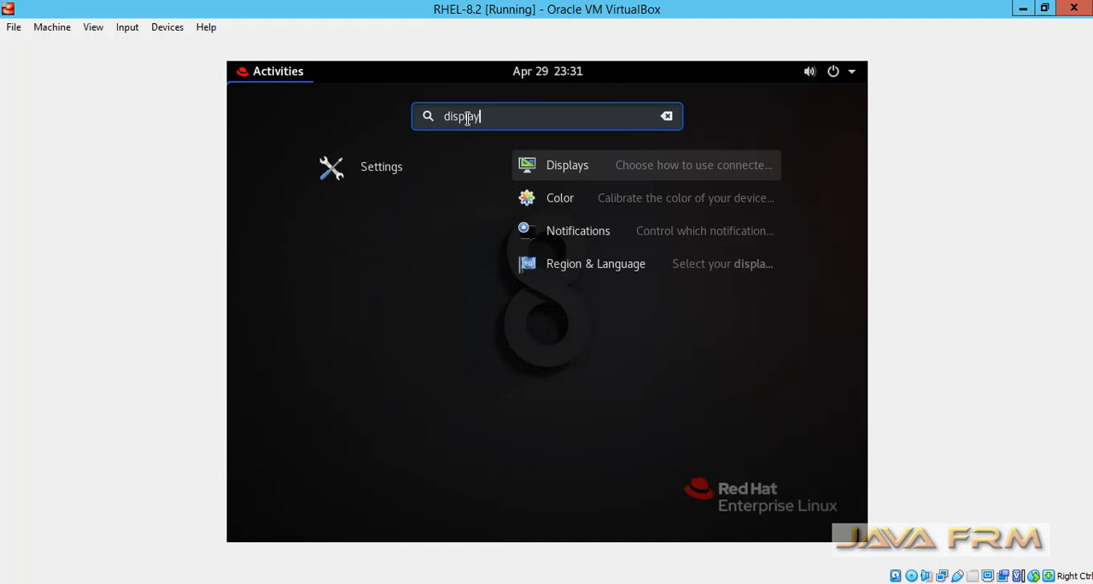
pyautogui.click(620, 171)
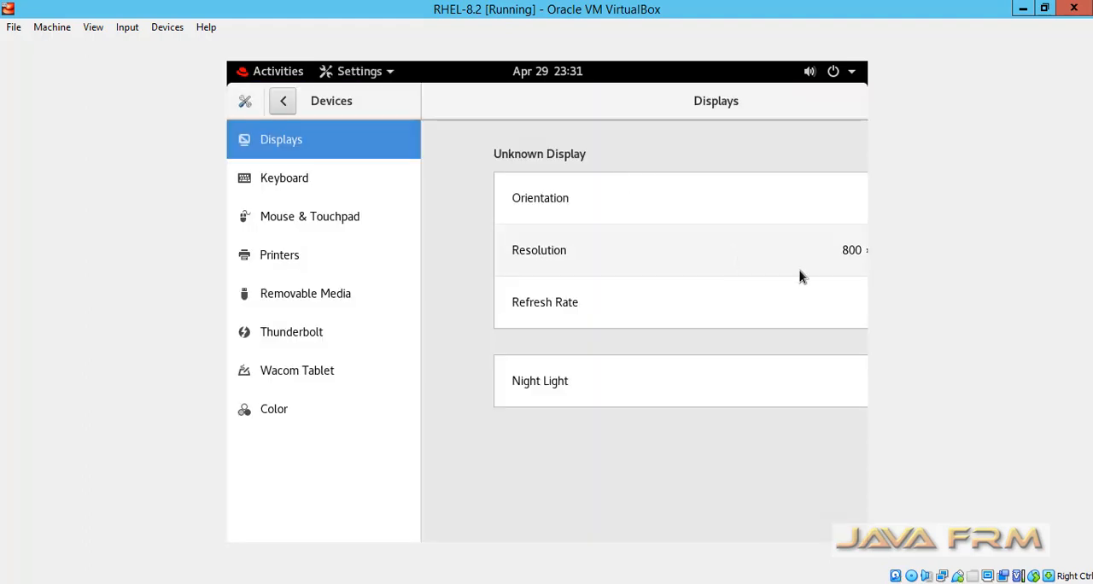
pyautogui.click(858, 254)
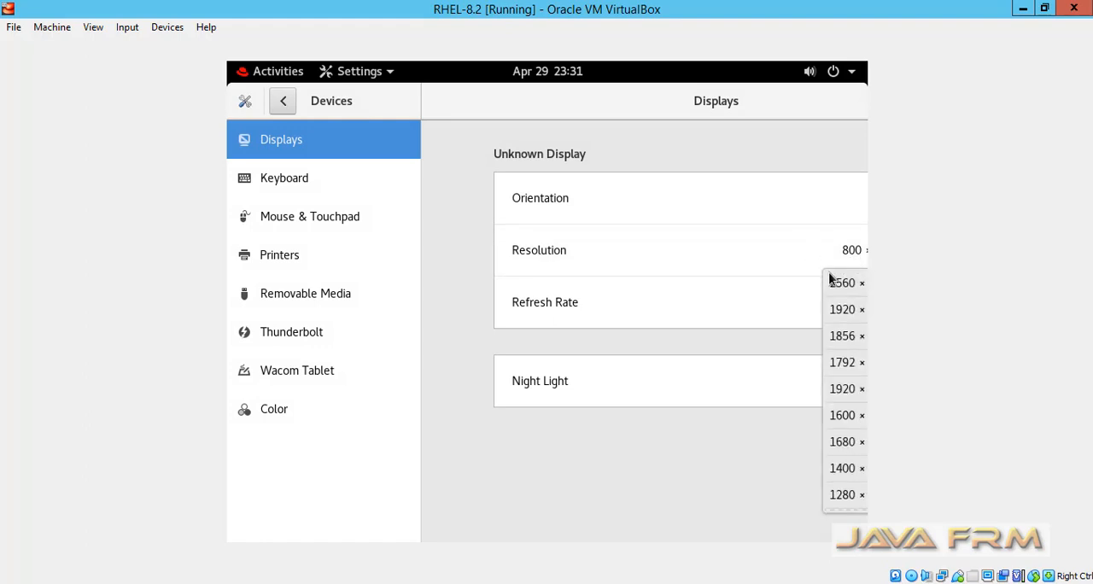
pyautogui.scroll(-5, 851, 440)
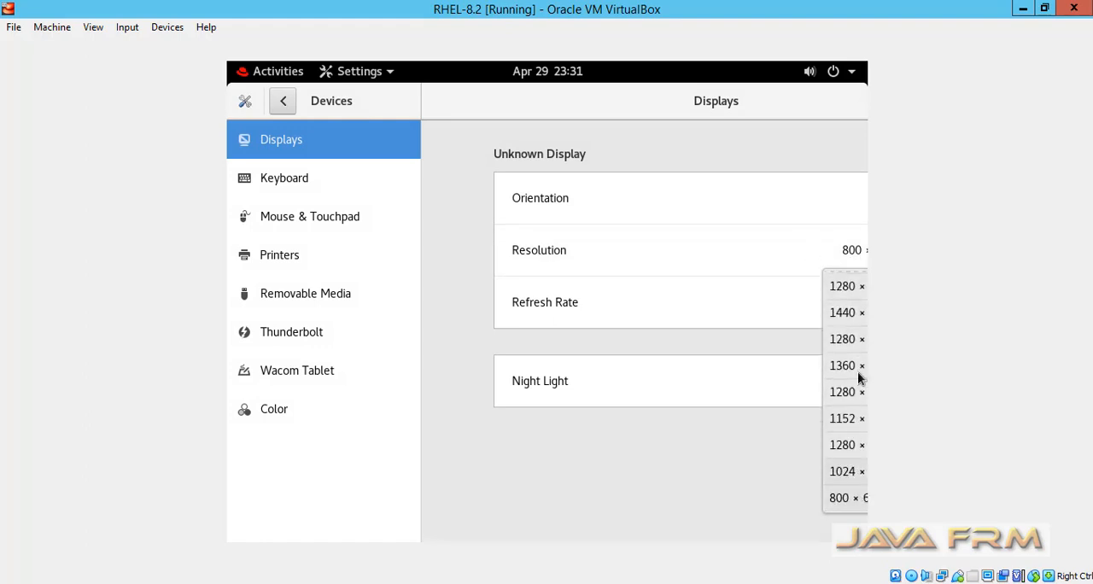
pyautogui.click(859, 366)
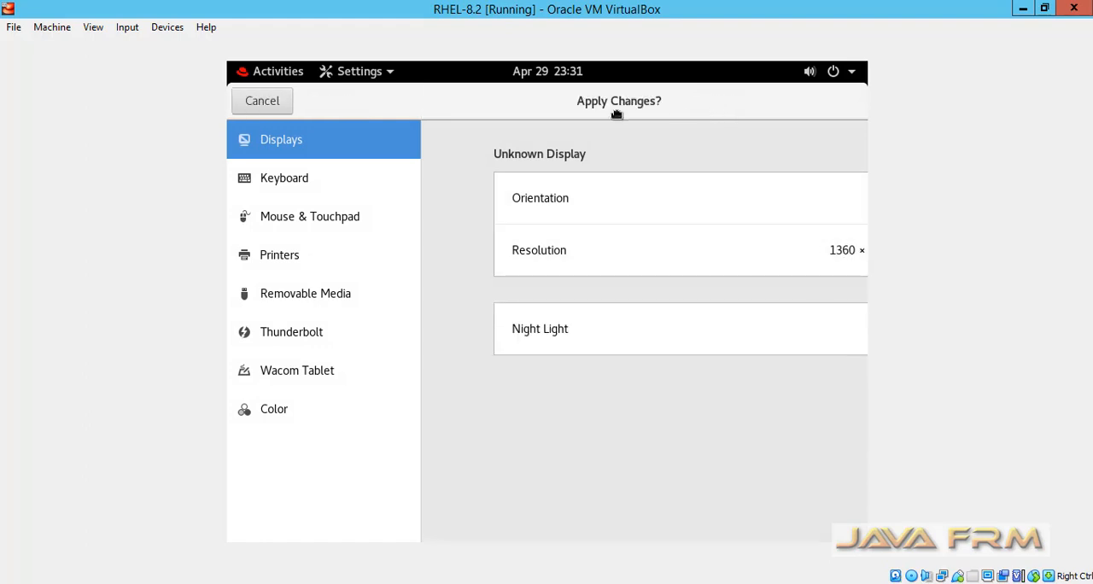
pyautogui.click(726, 148)
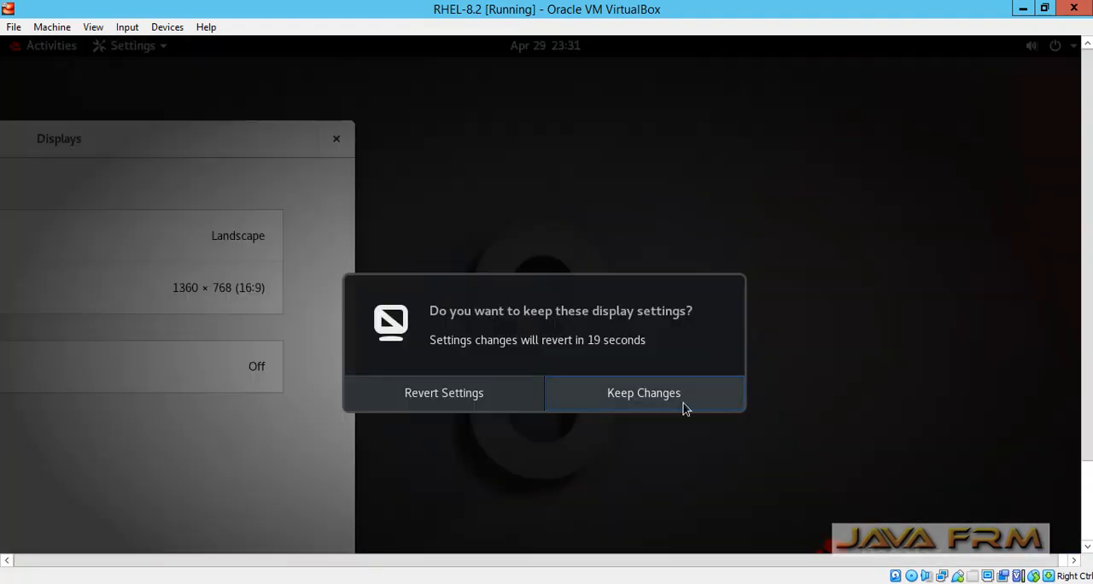
pyautogui.click(684, 409)
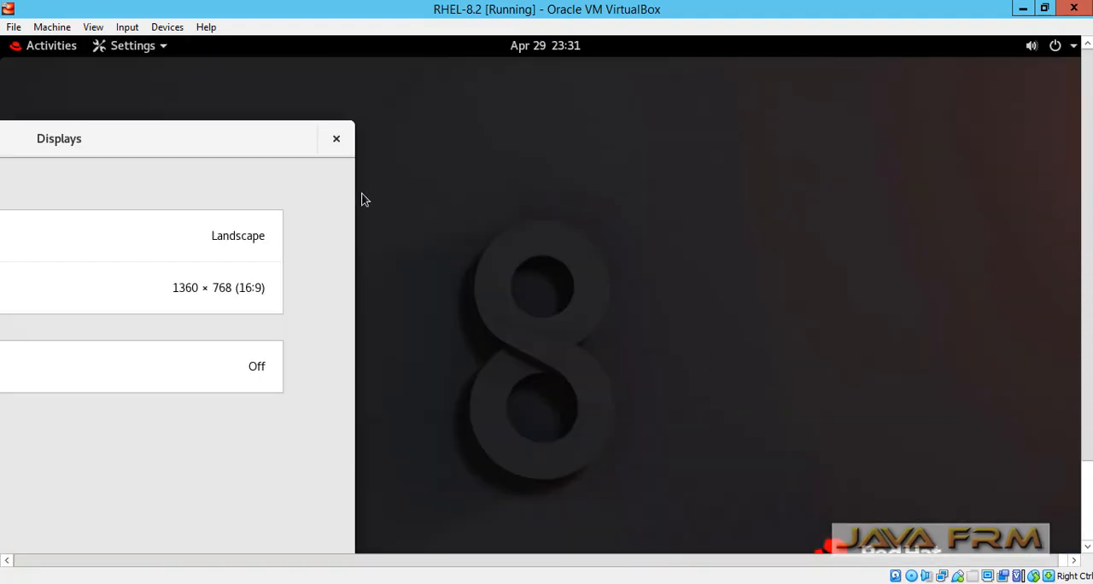
pyautogui.click(338, 141)
# - Reopen the guest's file manager and browse the Packages folders under AppStream and BaseOS on the RHEL-8-2-0-BaseOS-x86_64 disc
pyautogui.click(56, 50)
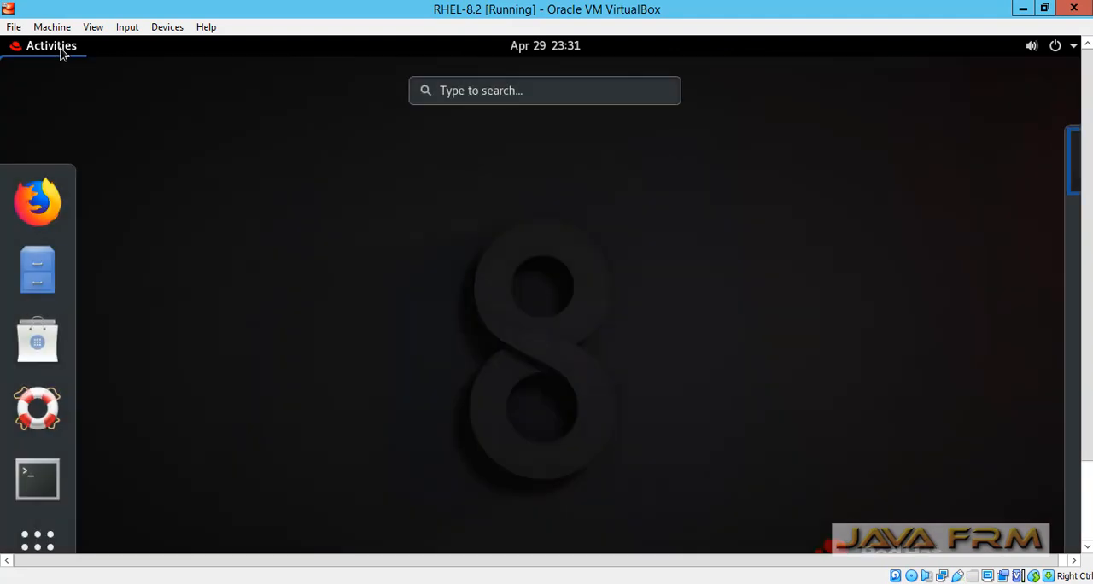
pyautogui.click(39, 271)
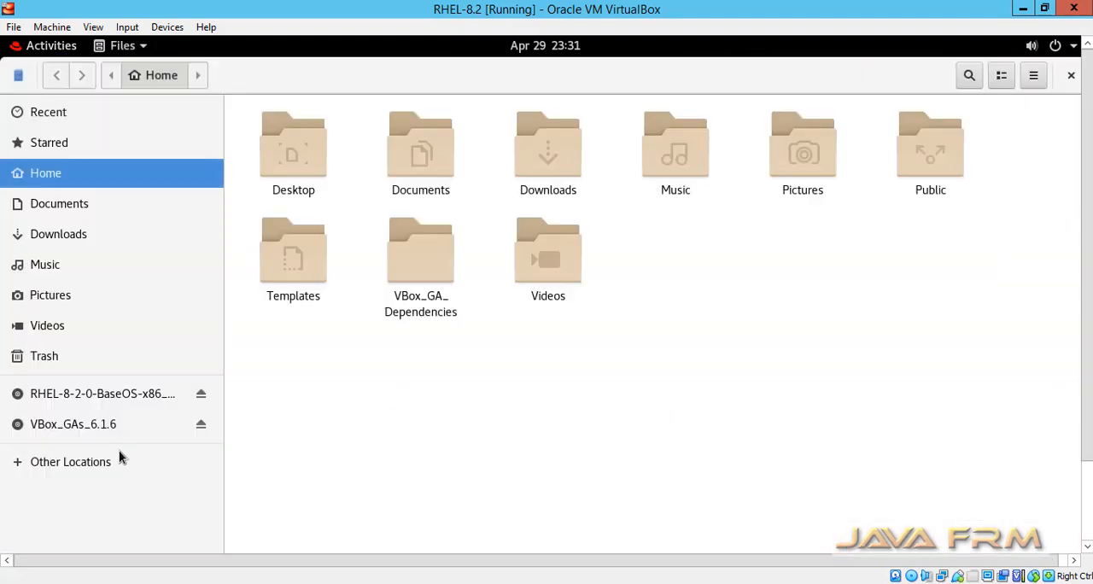
pyautogui.click(142, 397)
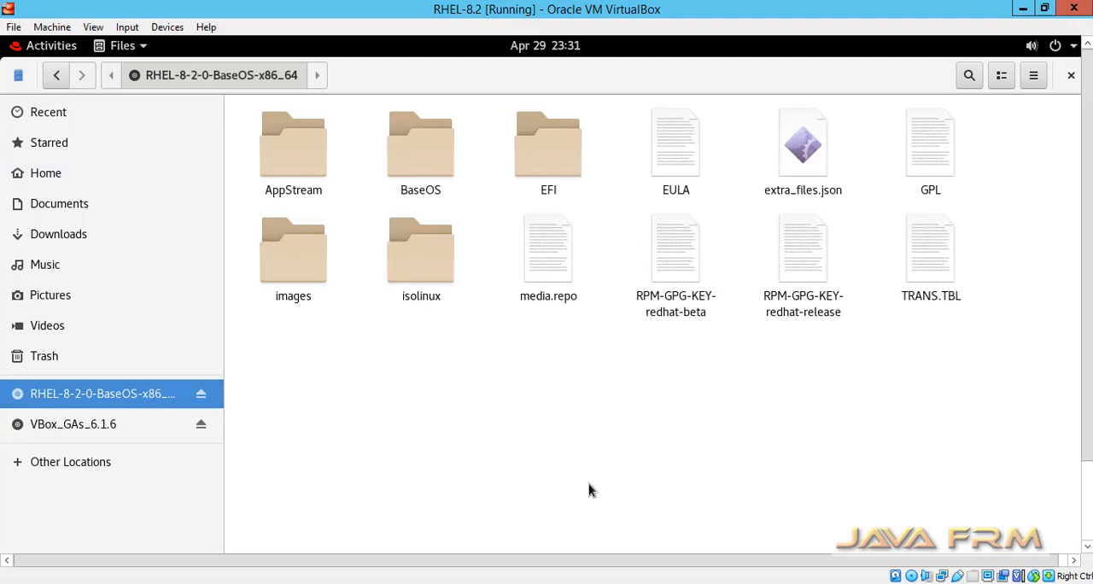
pyautogui.doubleClick(305, 156)
pyautogui.doubleClick(281, 170)
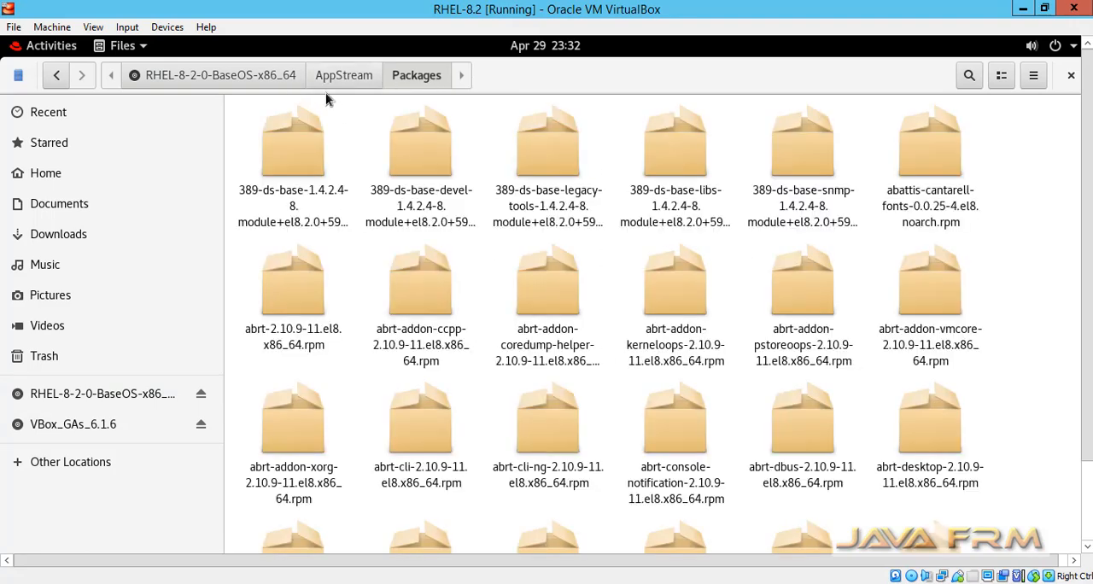
pyautogui.click(274, 77)
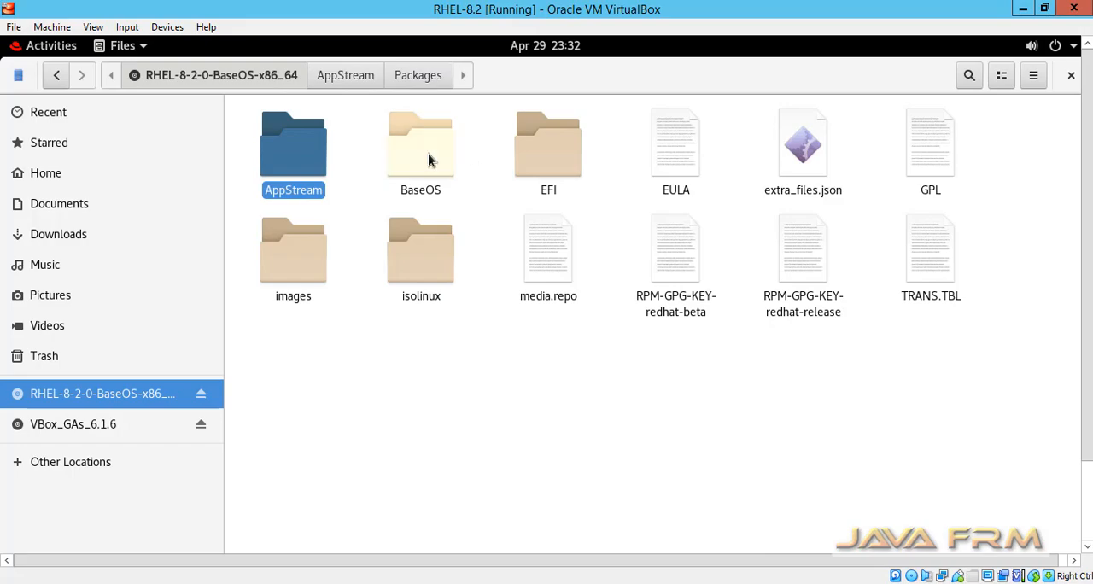
pyautogui.doubleClick(428, 153)
pyautogui.click(301, 155)
pyautogui.doubleClick(301, 152)
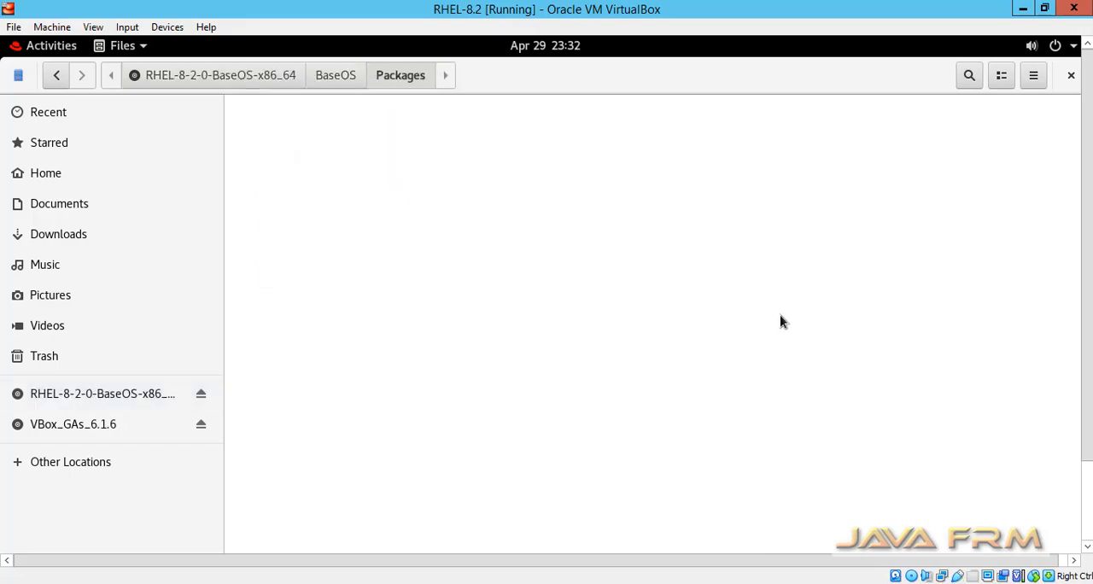
pyautogui.scroll(-3, 782, 320)
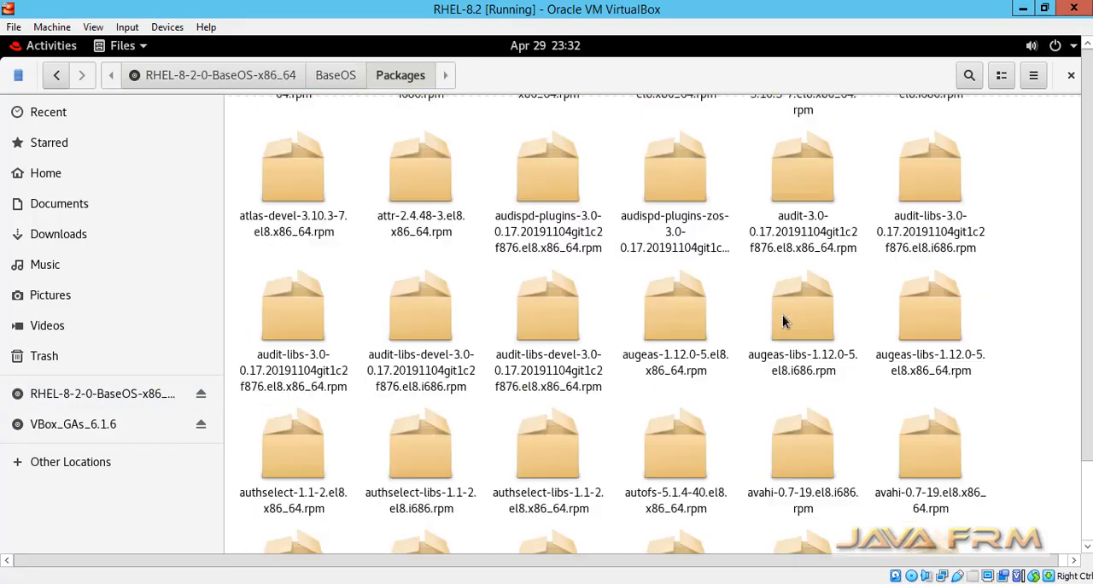
pyautogui.scroll(3, 782, 320)
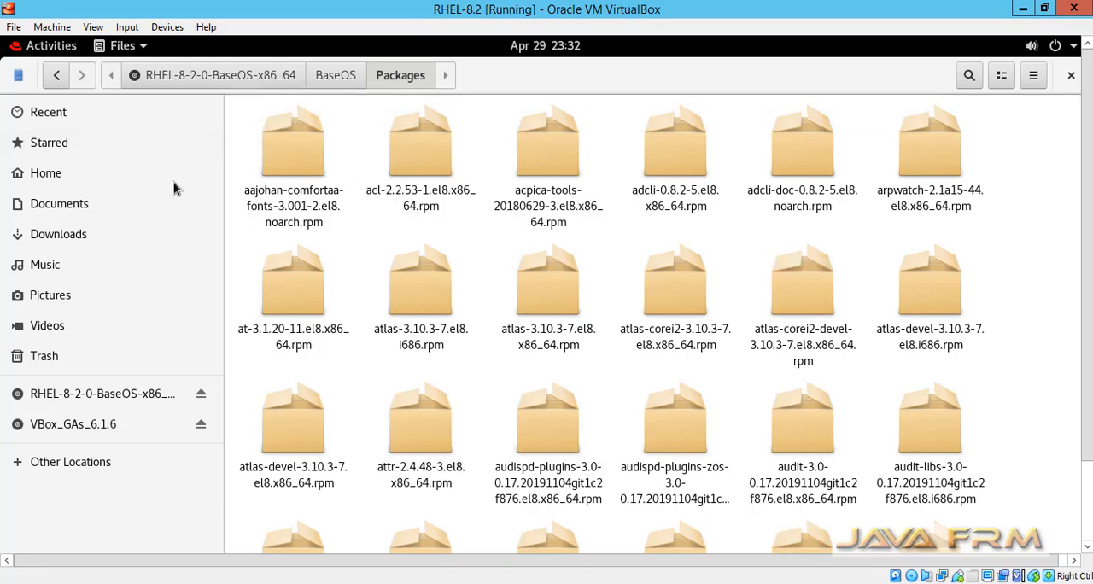
# - Open a terminal in the home directory's VBox_GA_Dependencies folder and maximize its window
pyautogui.click(46, 175)
pyautogui.doubleClick(441, 279)
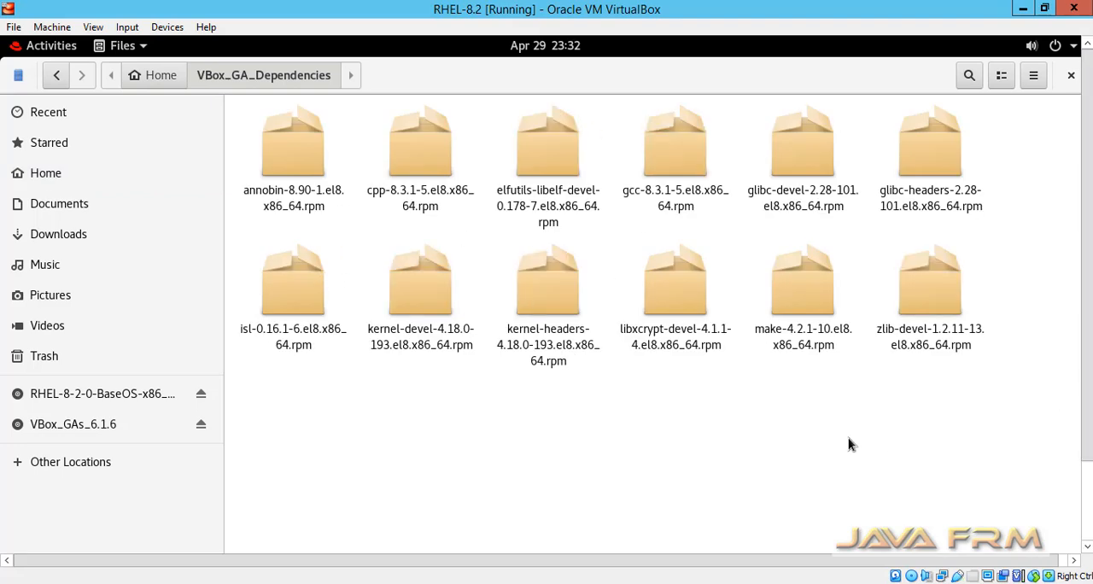
pyautogui.rightClick(670, 415)
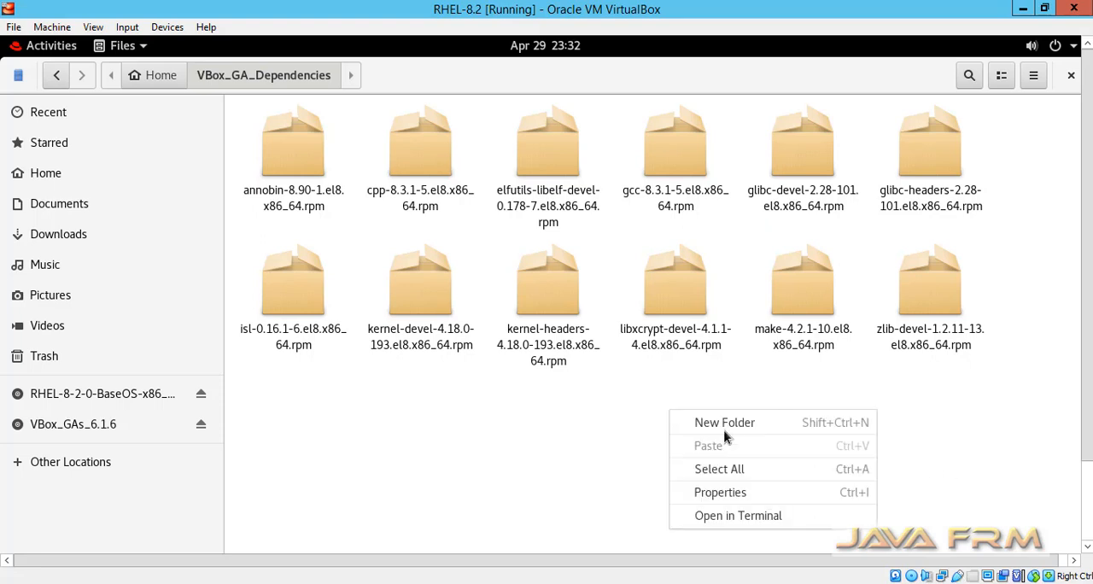
pyautogui.click(773, 517)
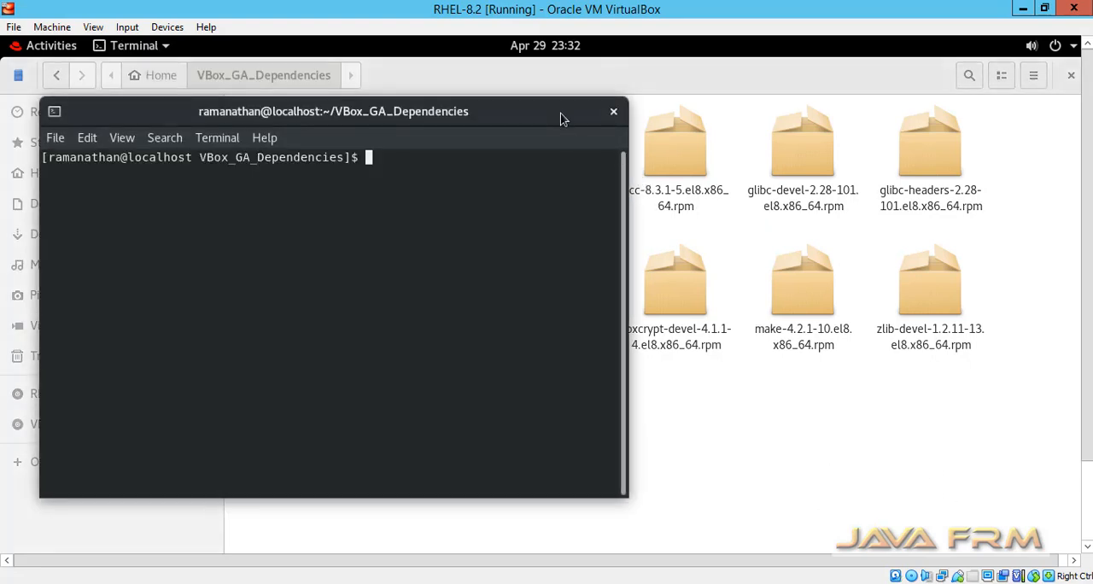
pyautogui.doubleClick(563, 117)
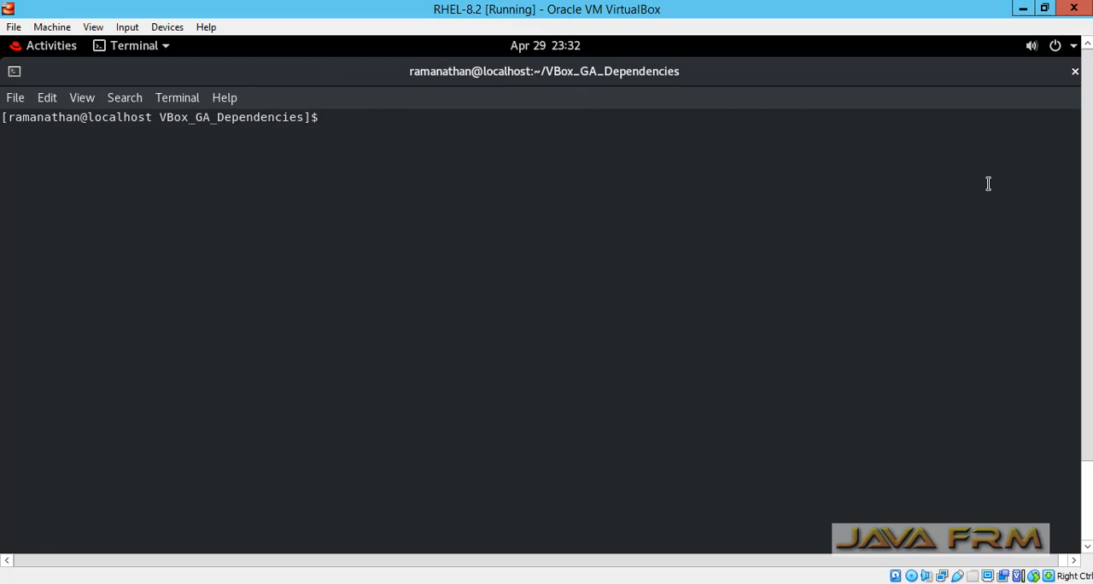
# - List the folder's files with ls, and switch to the root account with su, entering the root password
pyautogui.write('ls')
pyautogui.press('Return')
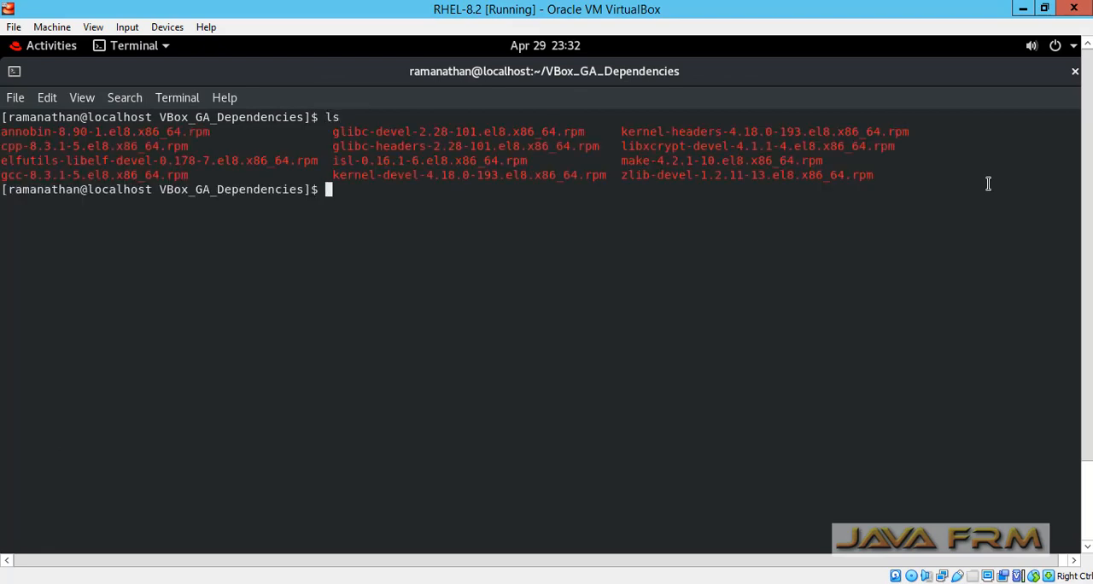
pyautogui.write('su')
pyautogui.press('Return')
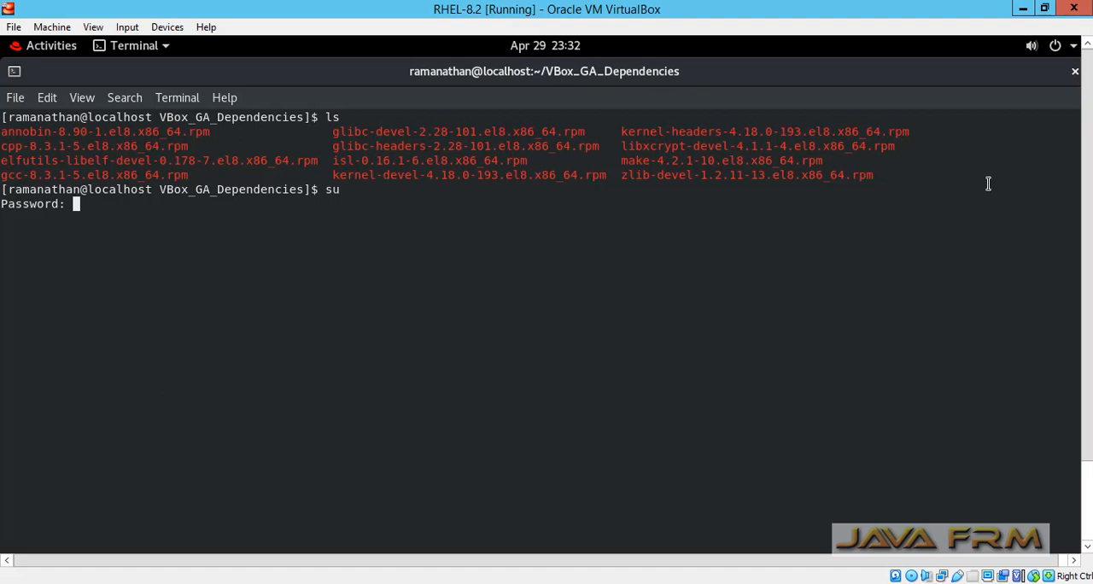
pyautogui.press('Return')
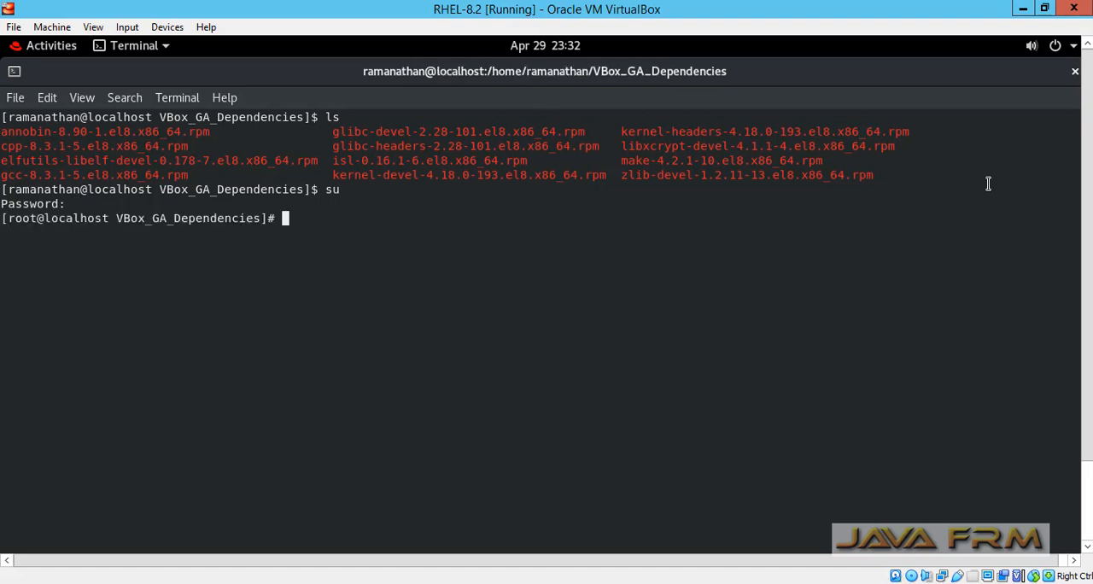
# - Install all the folder's RPM packages, from annobin-8.90-1 through zlib-devel-1.2.11-13, with a single rpm -ivh command and review its output
pyautogui.write('rpm -ivh anno')
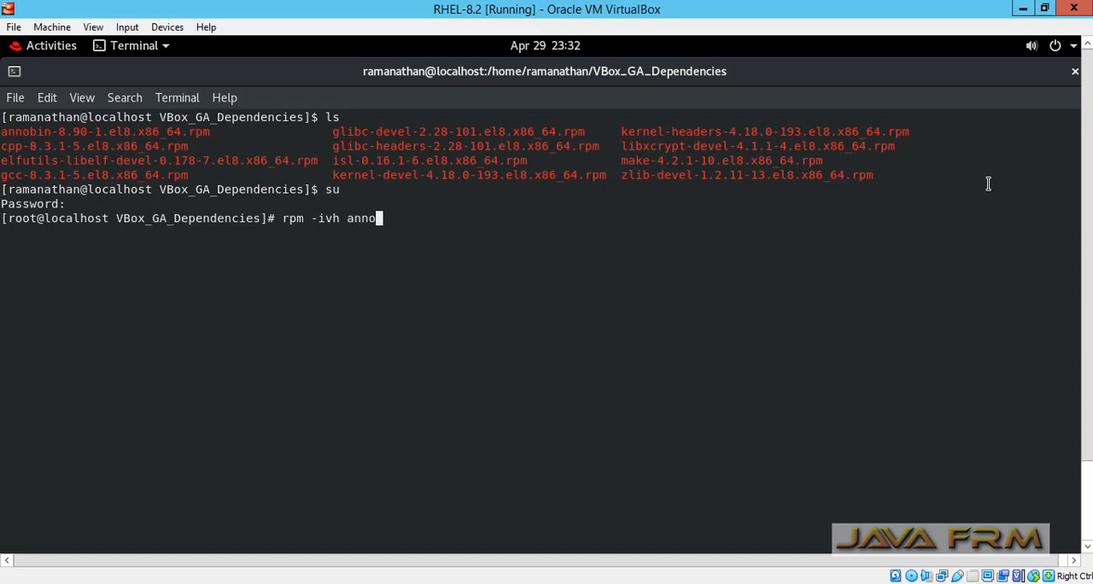
pyautogui.press('Tab')
pyautogui.write('cpp-8.3.1-5.el8.x86_64.rpm elfutils-libelf-devel-0.178-7.el8.x86_64.rpm gcc-8.3.1-5.el8.x86_64.rpm glibc-devel-2.28-101.el8.x86_64.rpm glibc-headers-2.28-101.el8.x86_64.rpm isl-0.16.1-6.el8.x86_64.rpm kernel-devel-4.18.0-193.el8.x86_64.rpm kernel-headers-4.18.0-193.el8.x86_64.rpm libxcrypt-devel-4.1.1-4.el8.x86_64.rpm make-4.2.1-10.el8.x86_64.rpm zlib-devel-1.2.11-13.el8.x86_64.rpm')
pyautogui.press('Return')
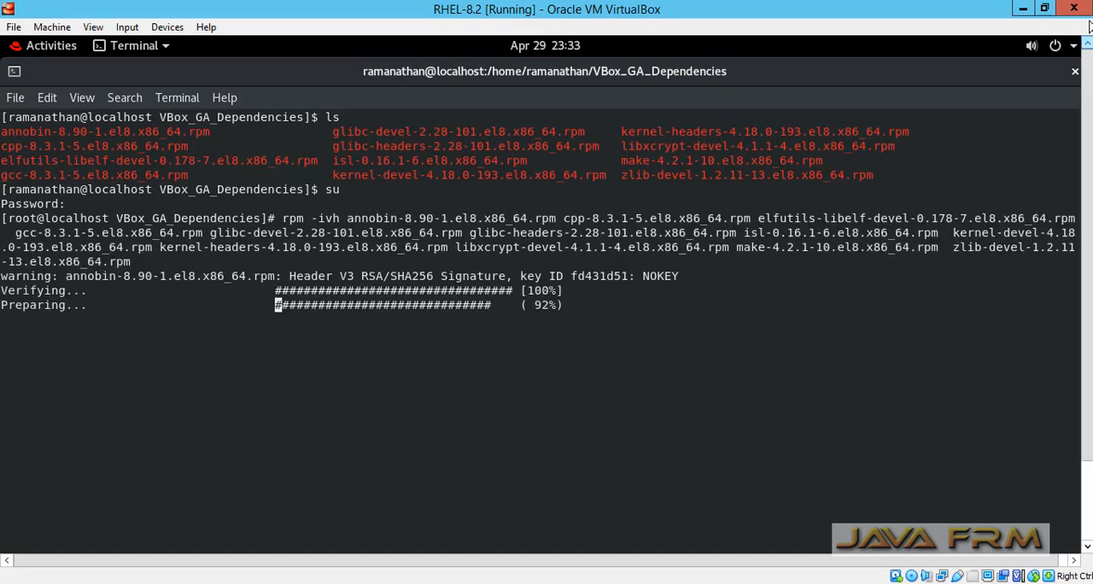
pyautogui.moveTo(1086, 107); pyautogui.dragTo(1074, 233)
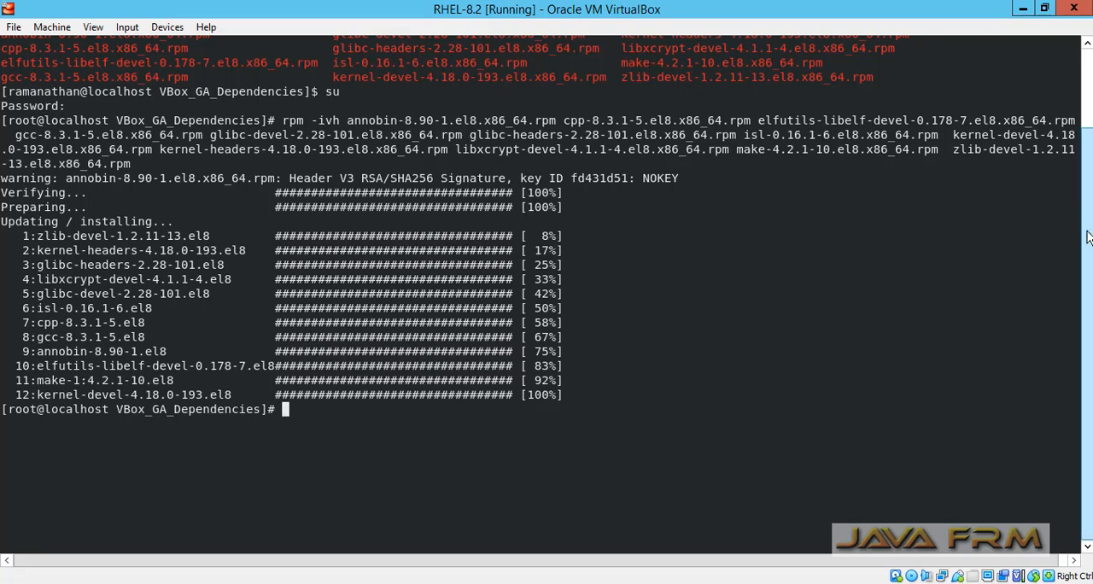
pyautogui.moveTo(1087, 205); pyautogui.dragTo(1087, 122)
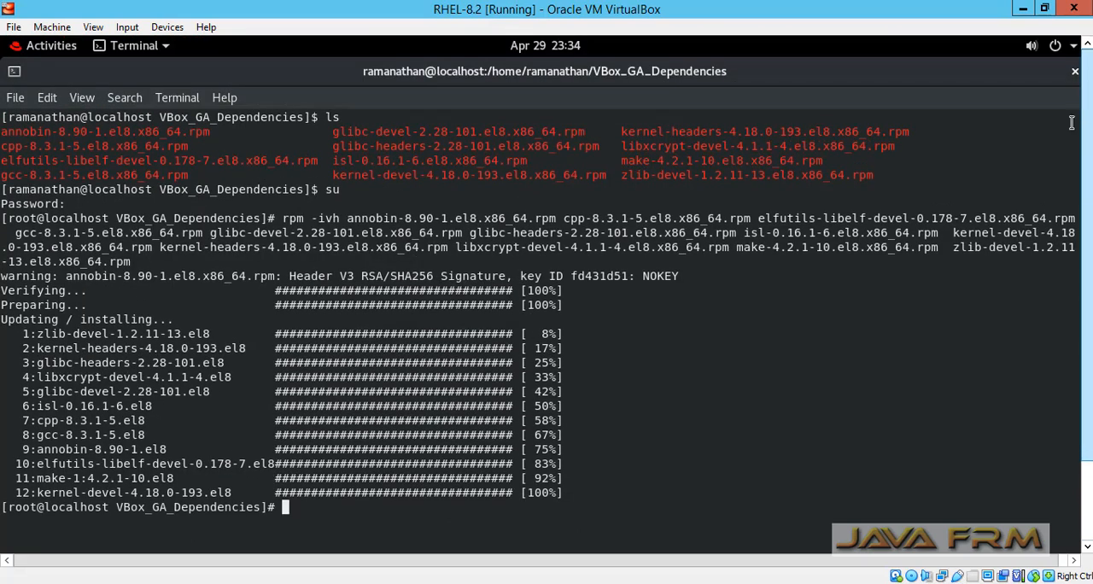
# - Close the terminal despite its running process, and open the VBox_GAs_6.1.6 disc in the file manager
pyautogui.click(1075, 73)
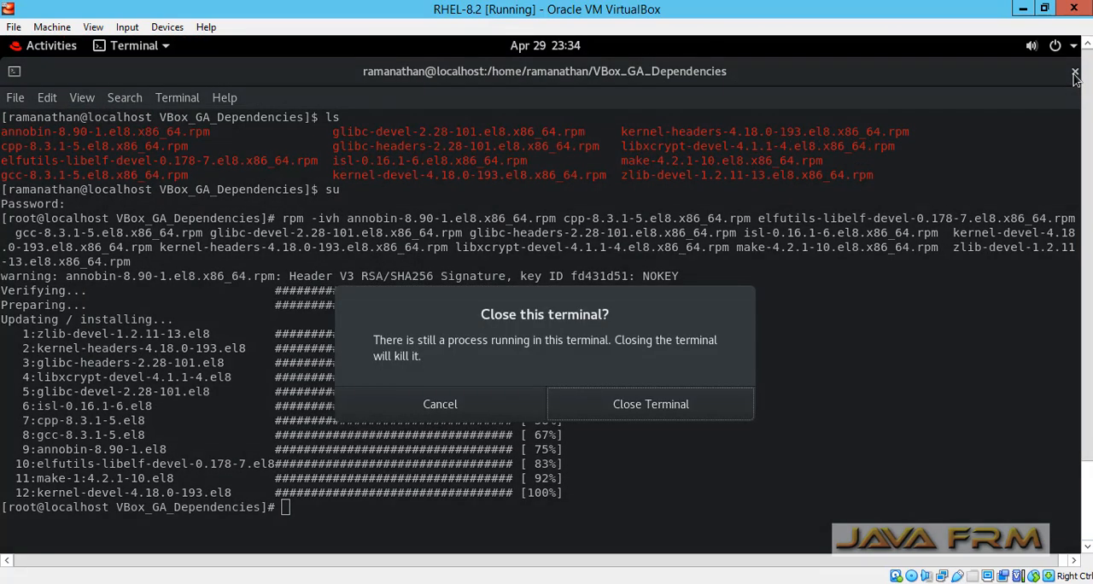
pyautogui.click(617, 405)
pyautogui.click(87, 422)
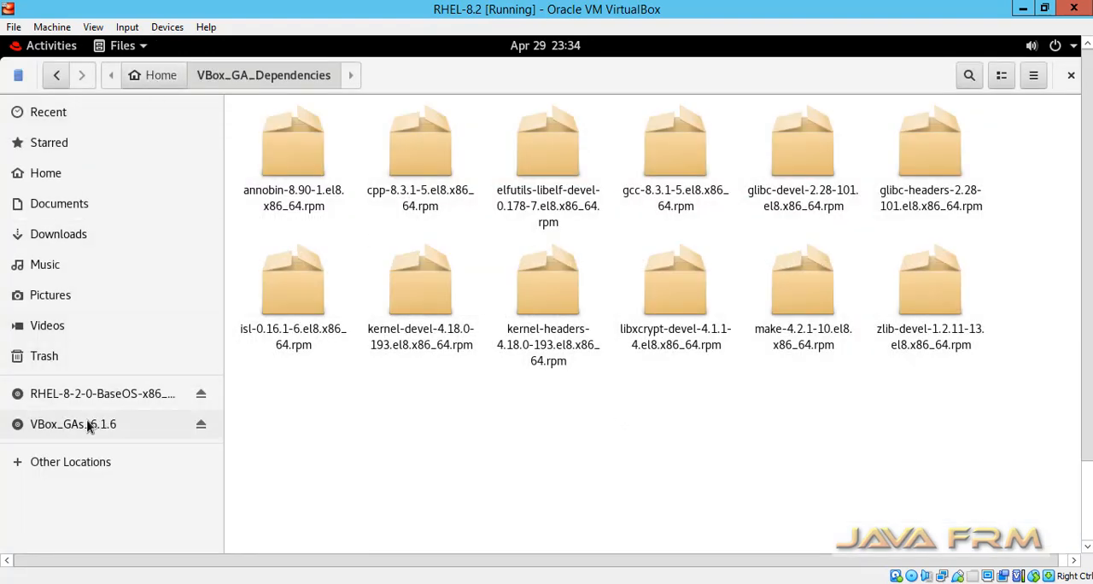
# - Open a terminal in the VBox_GAs_6.1.6 disc folder, maximize it, and switch to root with su, entering the root password
pyautogui.rightClick(633, 395)
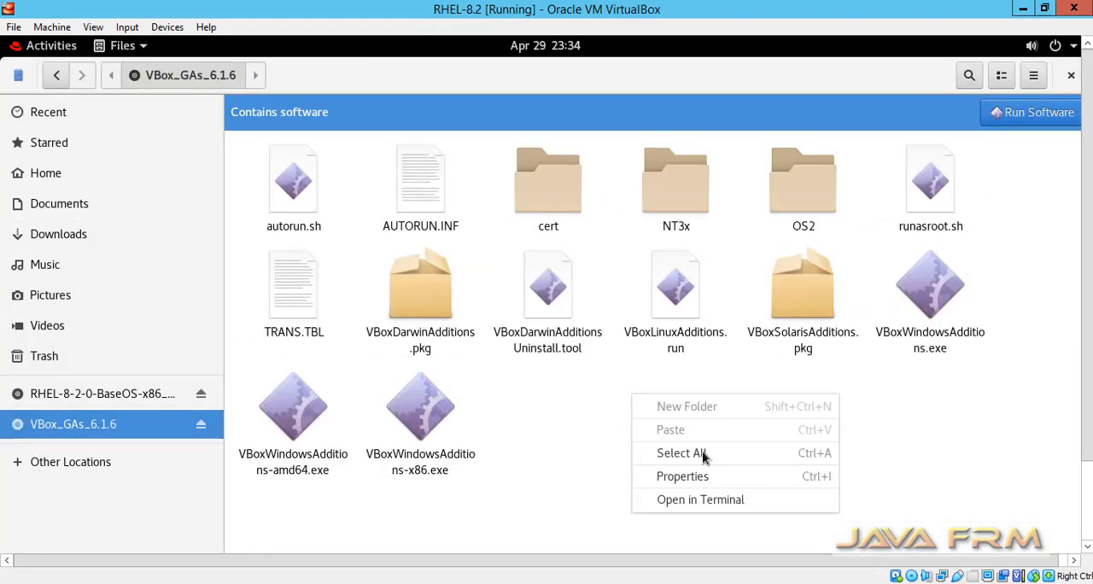
pyautogui.click(729, 503)
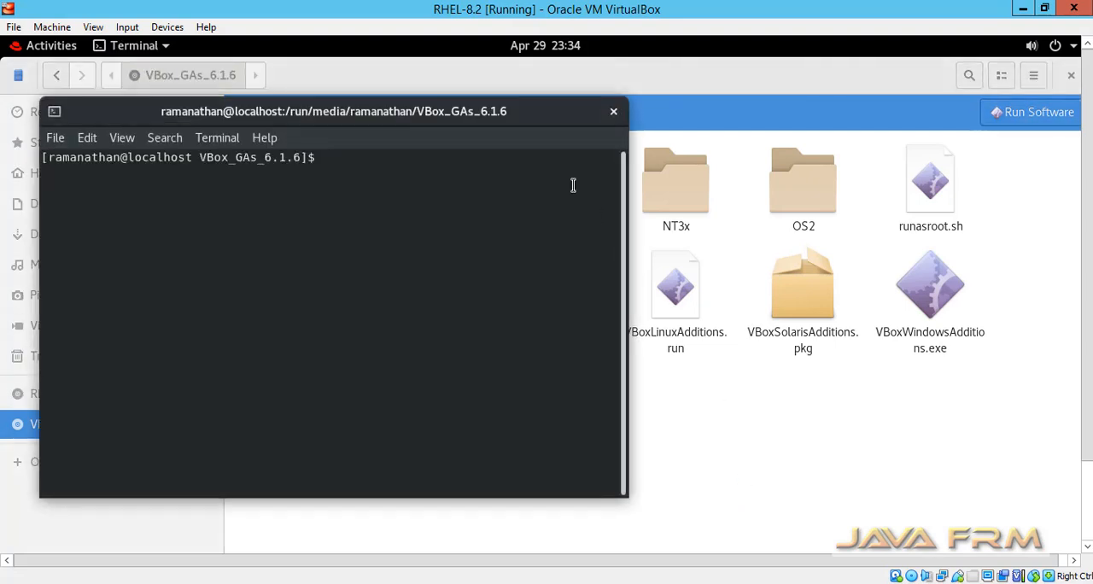
pyautogui.doubleClick(524, 111)
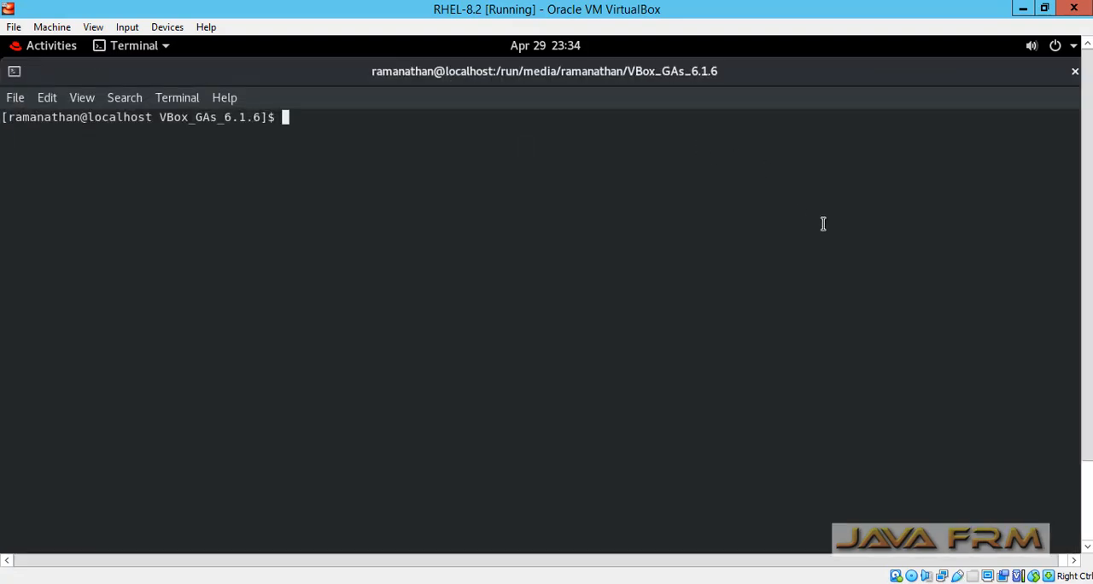
pyautogui.write('su')
pyautogui.press('Return')
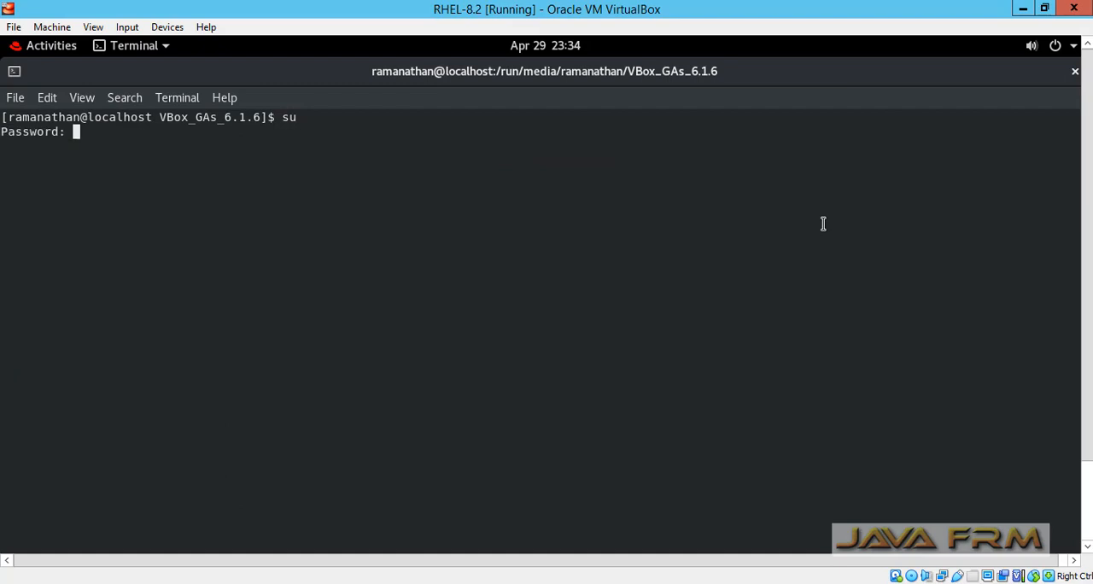
pyautogui.press('Return')
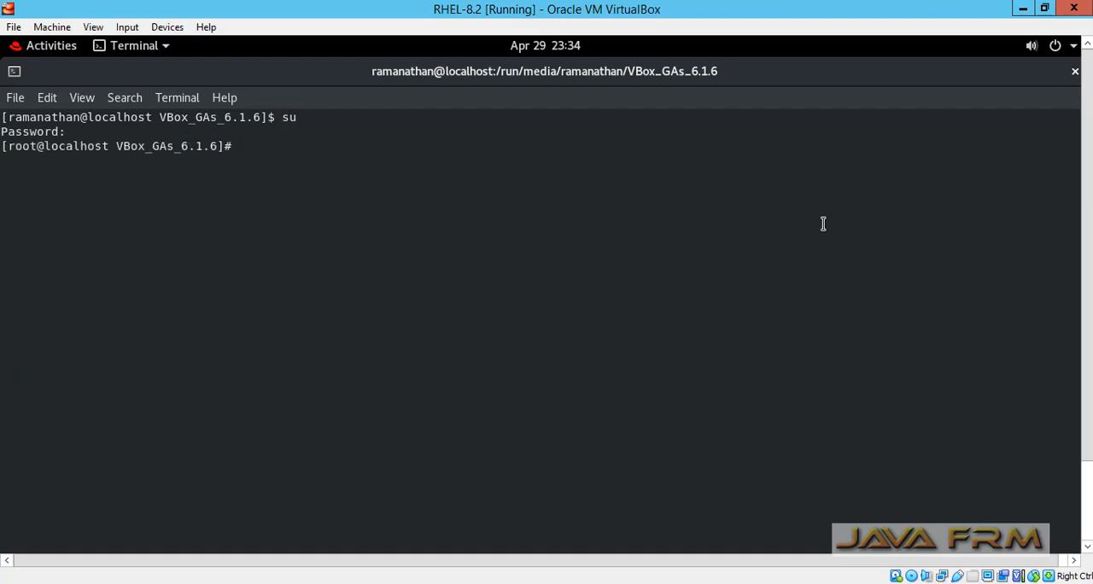
# - Print the working directory with pwd and list the Guest Additions disc's files with ls
pyautogui.write('pwd')
pyautogui.press('Return')
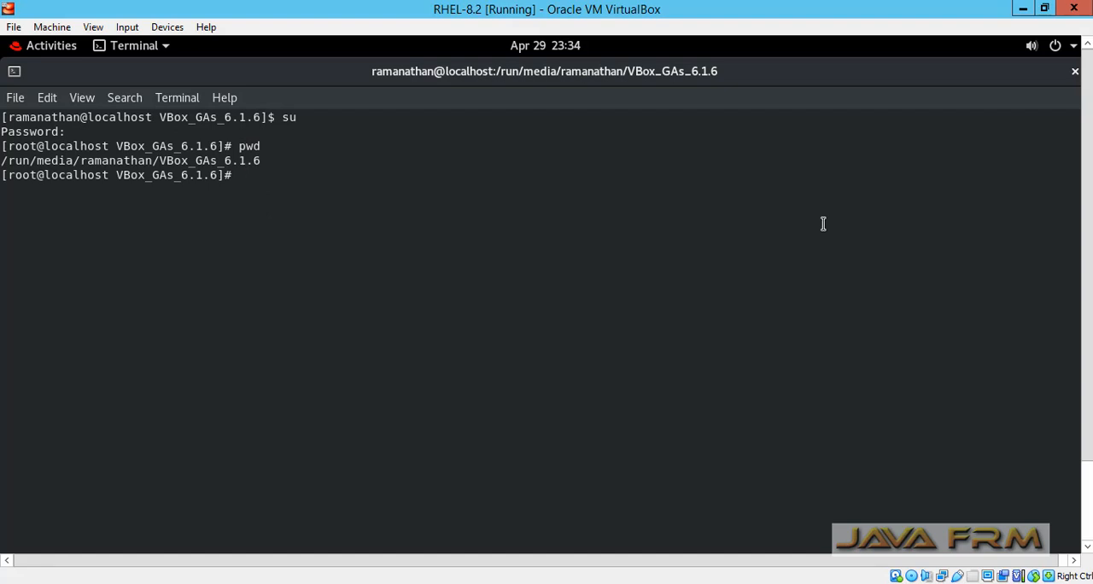
pyautogui.write('ls')
pyautogui.press('Return')
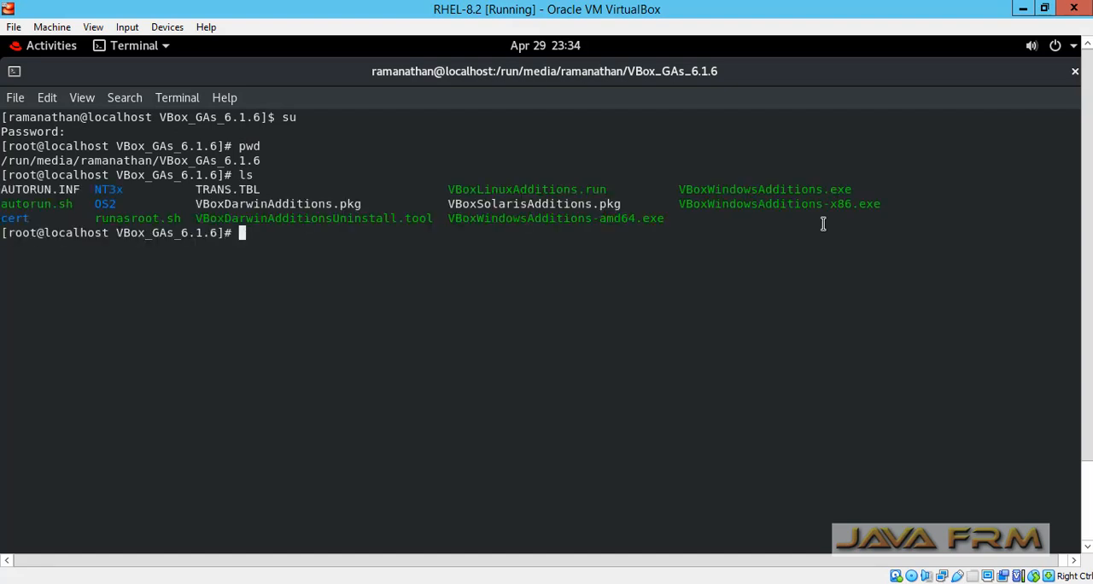
# - Run the Linux Guest Additions installer with ./VBoxLinuxAdditions.run and let it finish
pyautogui.write('./VBoxL')
pyautogui.press('Tab')
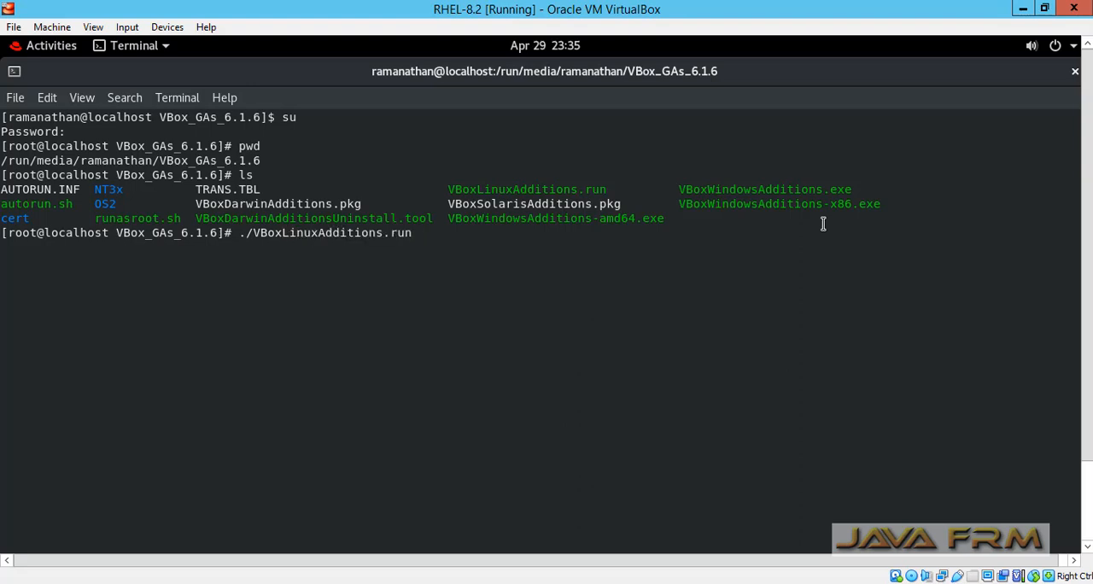
pyautogui.press('Return')
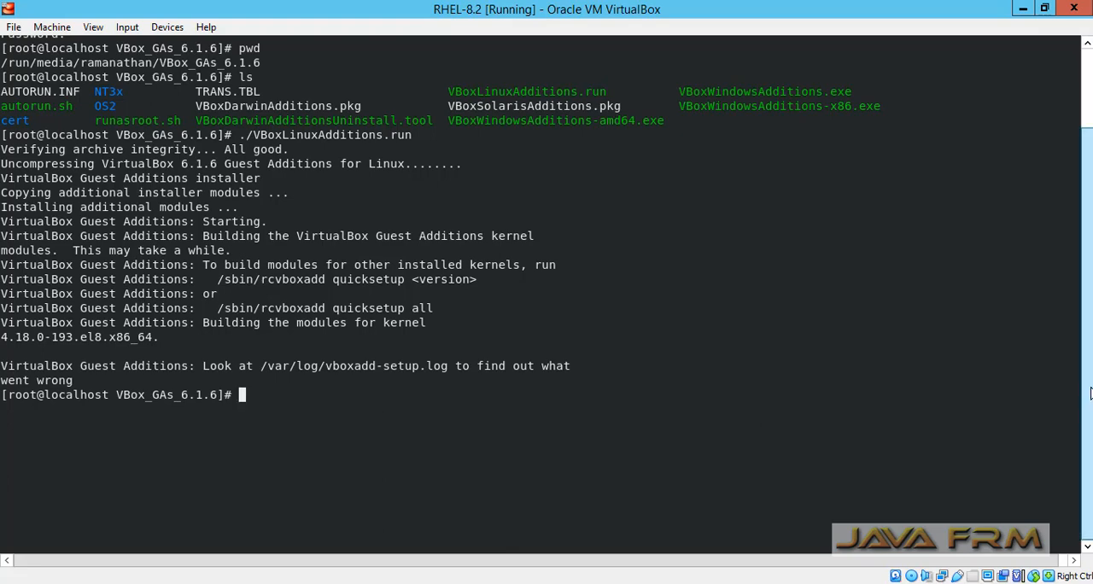
# - Close the terminal despite its running process, and close the file manager window
pyautogui.press('F11')
pyautogui.click(1075, 71)
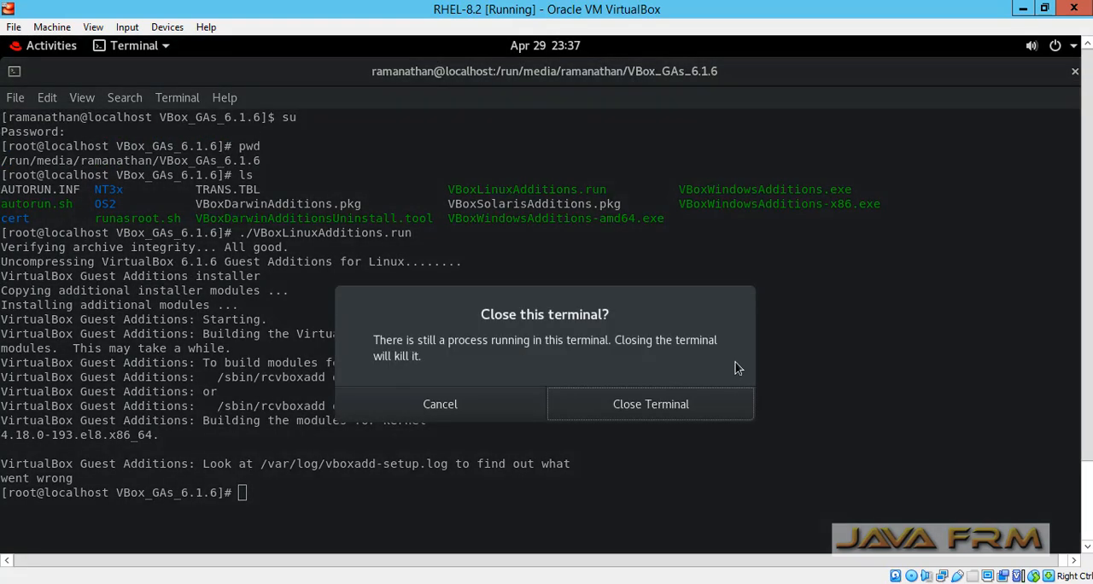
pyautogui.click(641, 408)
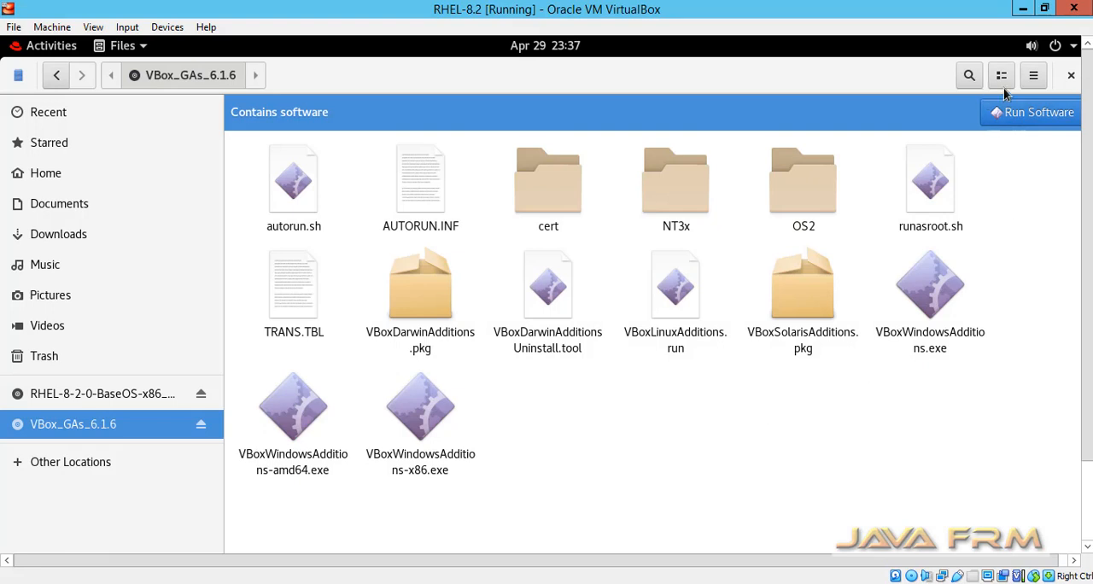
pyautogui.click(1071, 77)
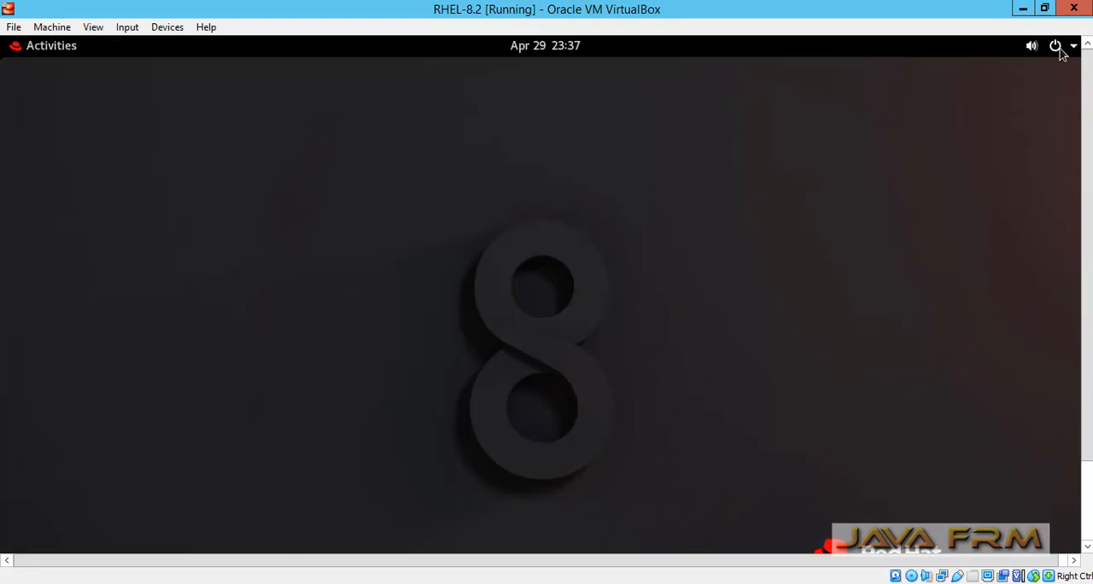
# - Power off the RHEL-8.2 guest system
pyautogui.click(1059, 47)
pyautogui.click(1028, 231)
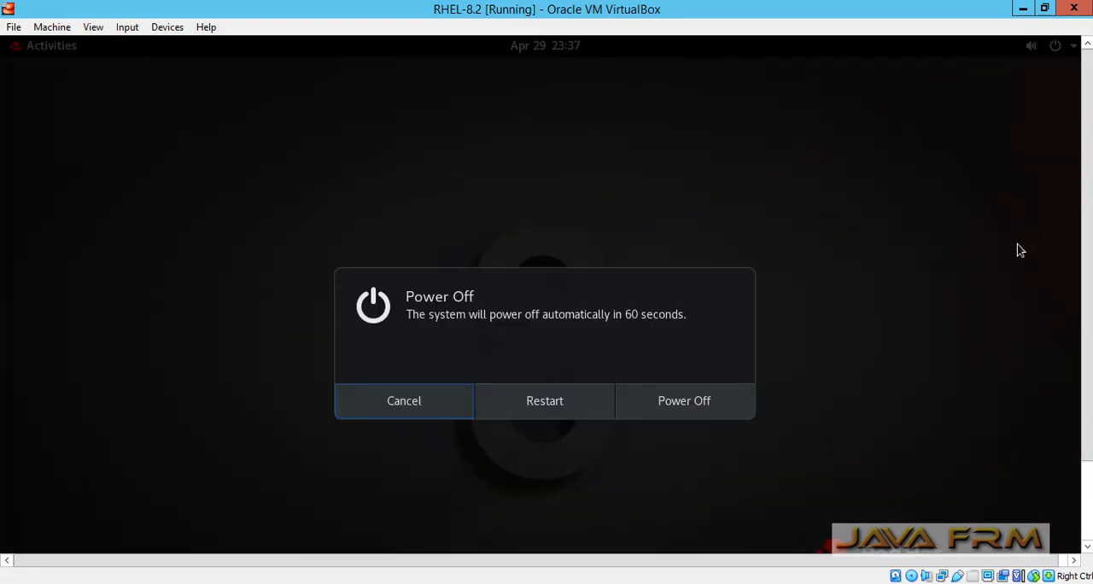
pyautogui.click(680, 401)
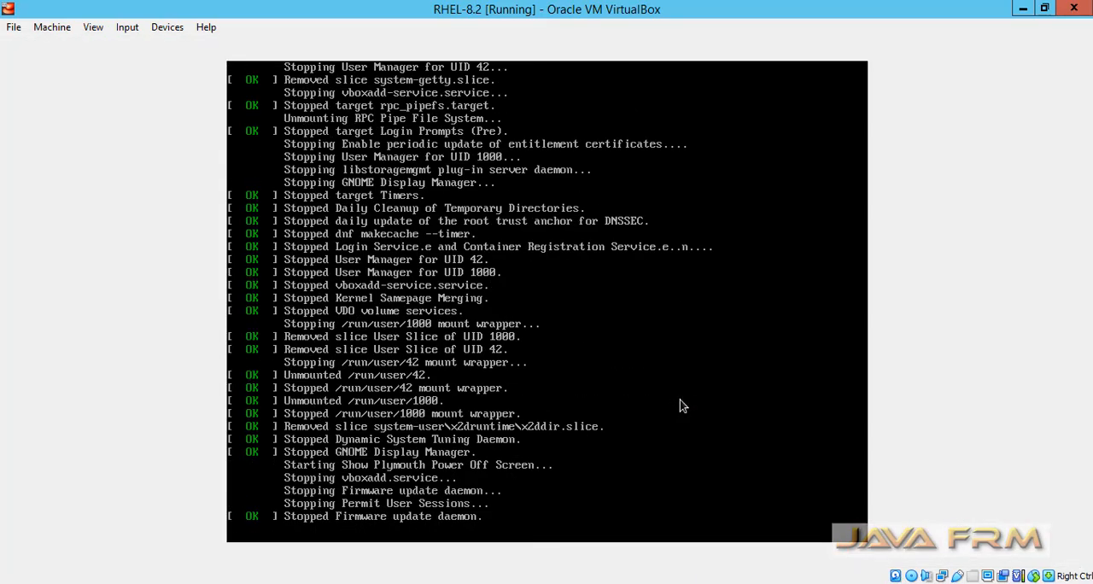
# - Set both Shared Clipboard and Drag'n'Drop to Bidirectional in the RHEL-8.2 machine's advanced general settings and save them
pyautogui.rightClick(170, 559)
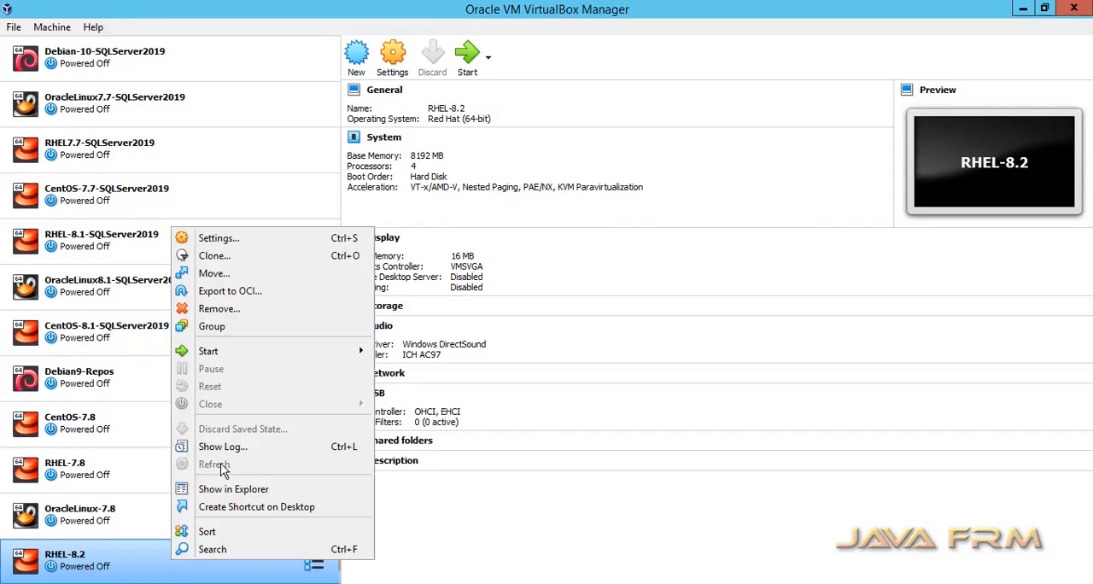
pyautogui.click(250, 238)
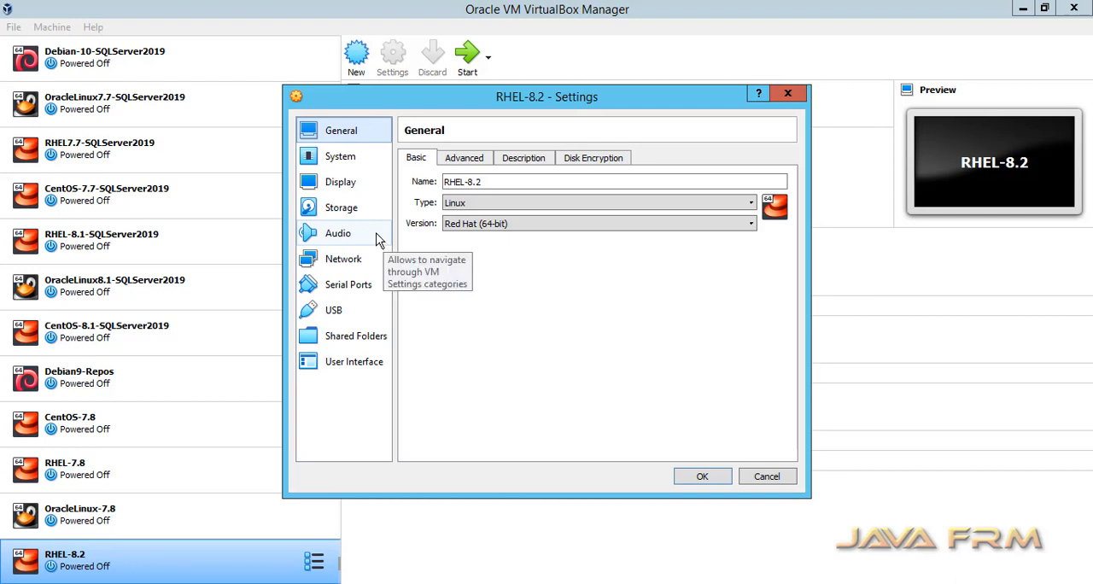
pyautogui.click(465, 159)
pyautogui.click(547, 207)
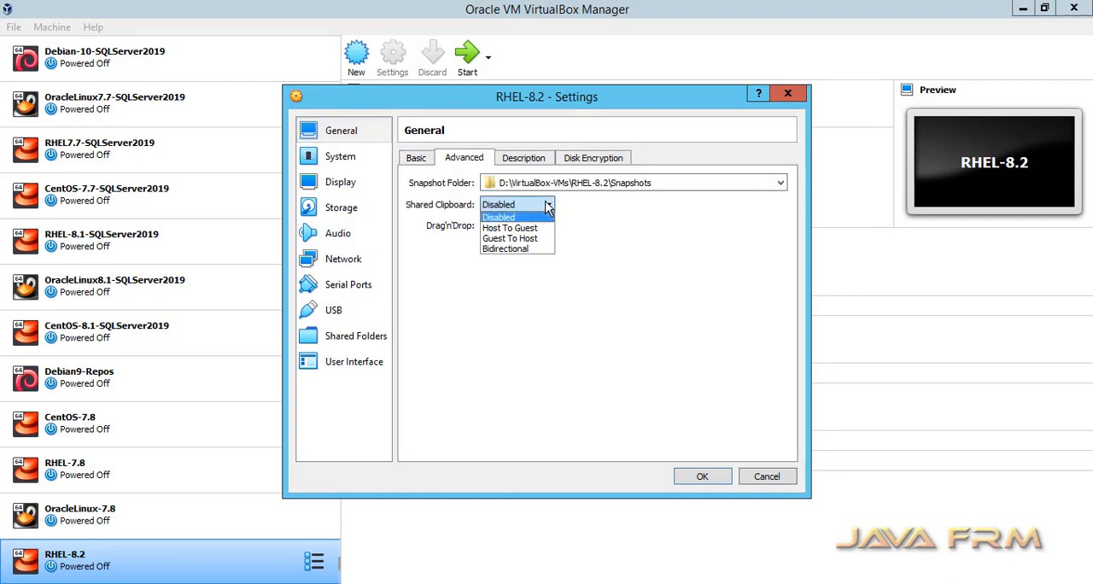
pyautogui.click(534, 249)
pyautogui.click(538, 226)
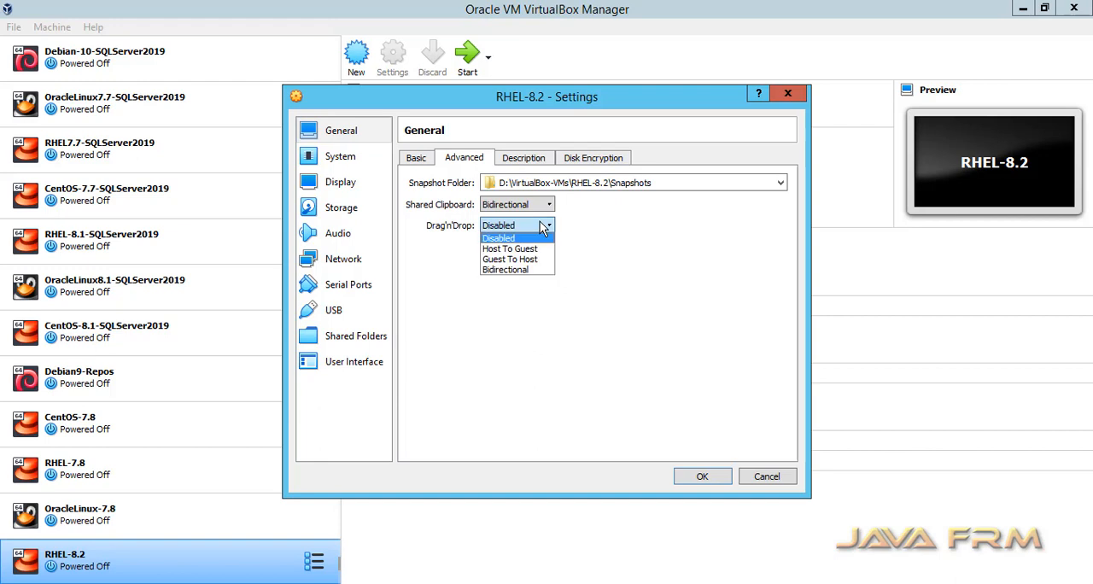
pyautogui.click(524, 270)
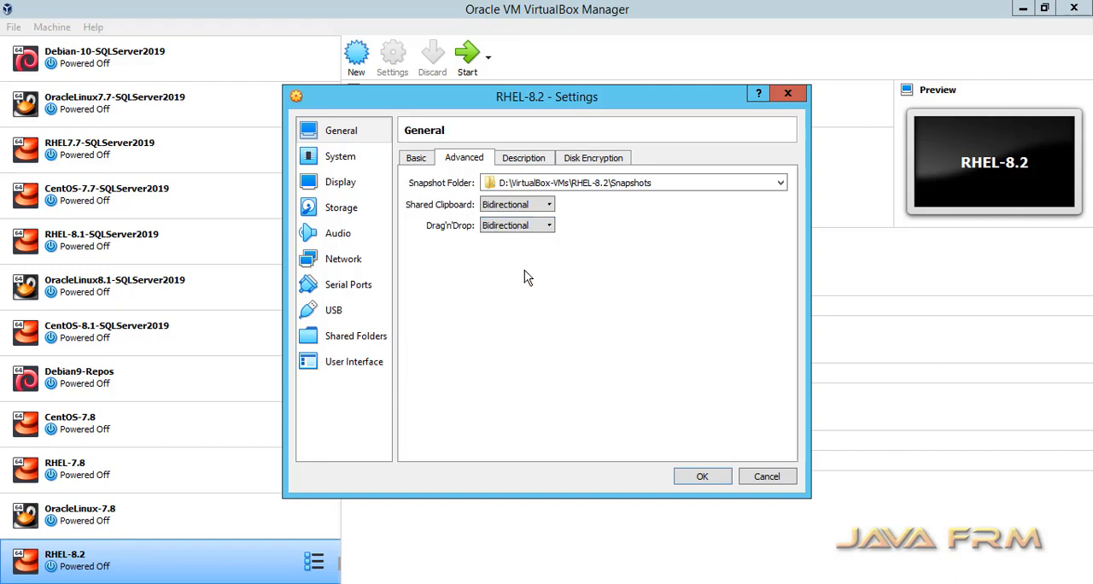
pyautogui.click(702, 476)
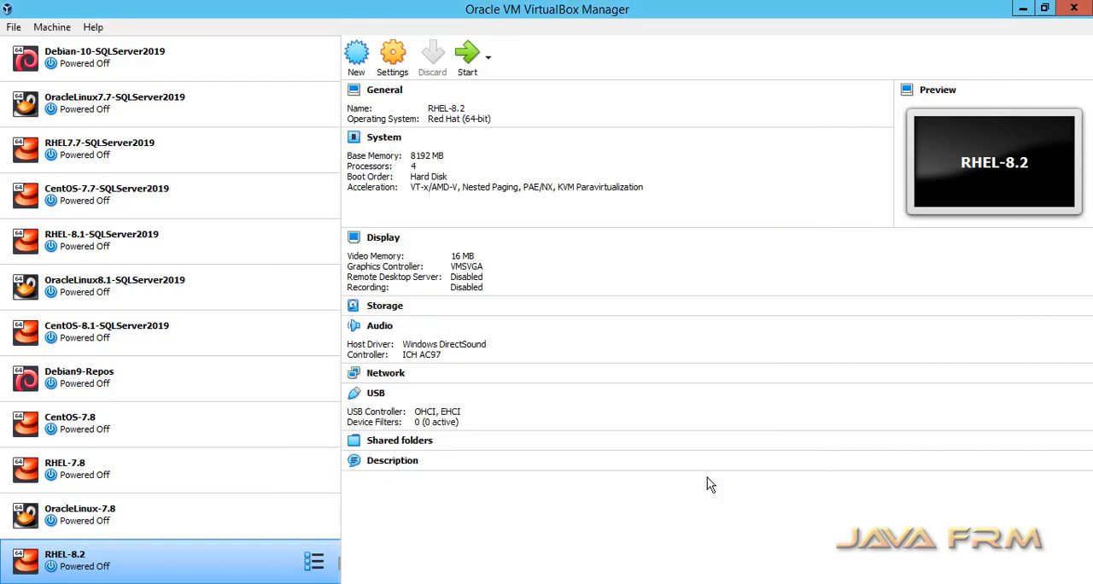
# - Start the RHEL-8.2 virtual machine, log in with the account password, and dismiss the system registration notification
pyautogui.rightClick(219, 569)
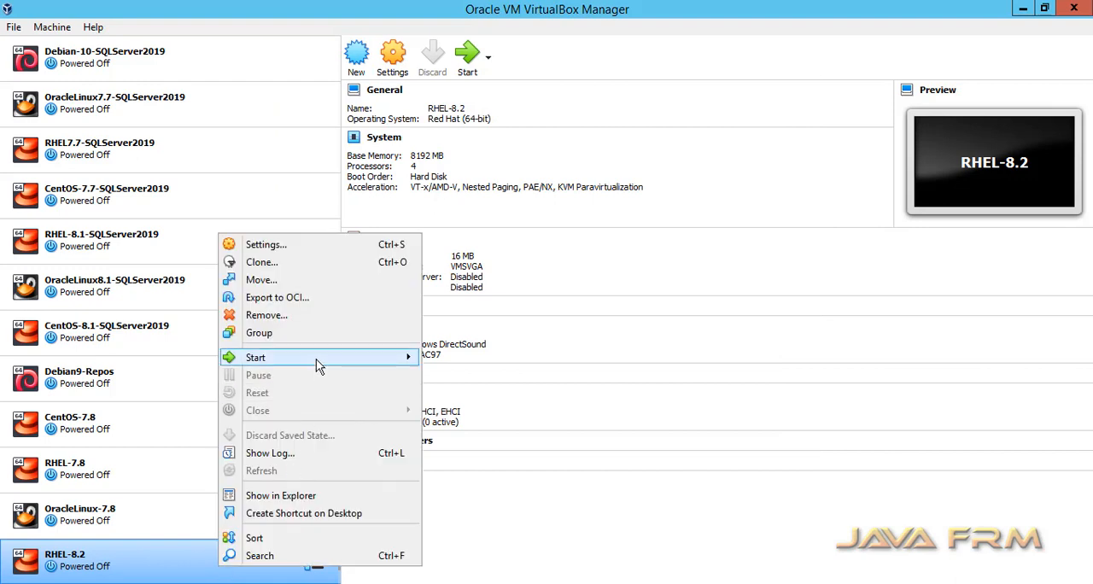
pyautogui.moveTo(316, 358)
pyautogui.click(442, 362)
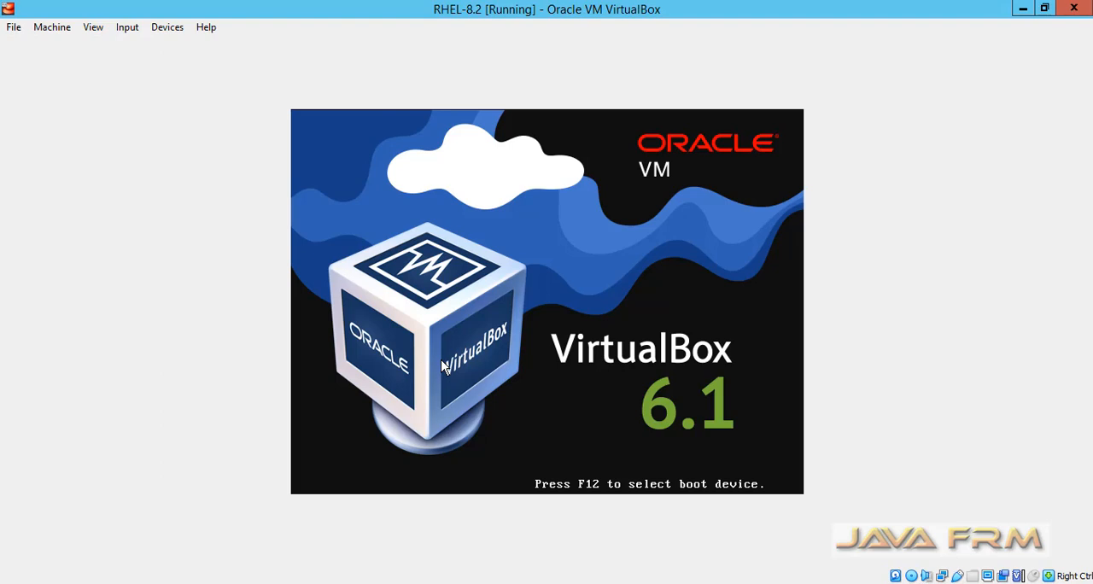
pyautogui.press('Return')
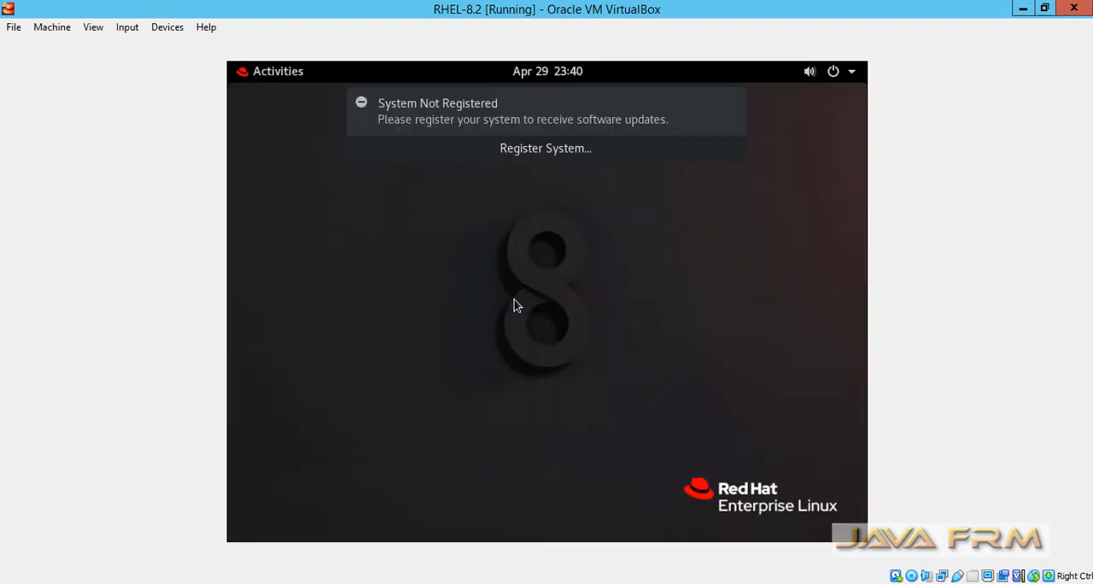
pyautogui.click(732, 105)
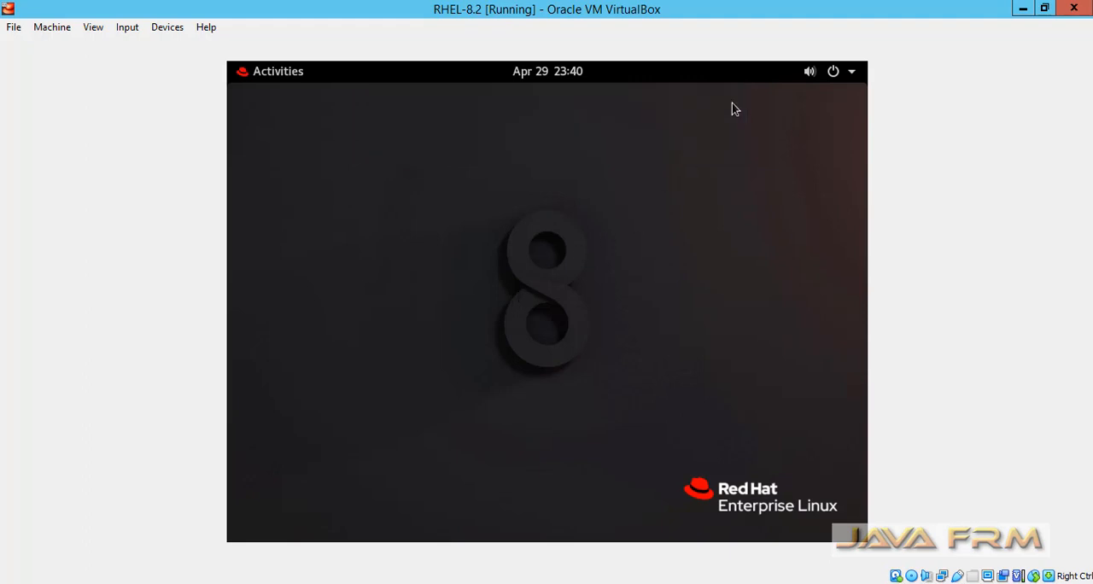
# - Search the guest's activities overview for "display", open the Displays settings, and move the window so the resolution value is reachable
pyautogui.click(277, 75)
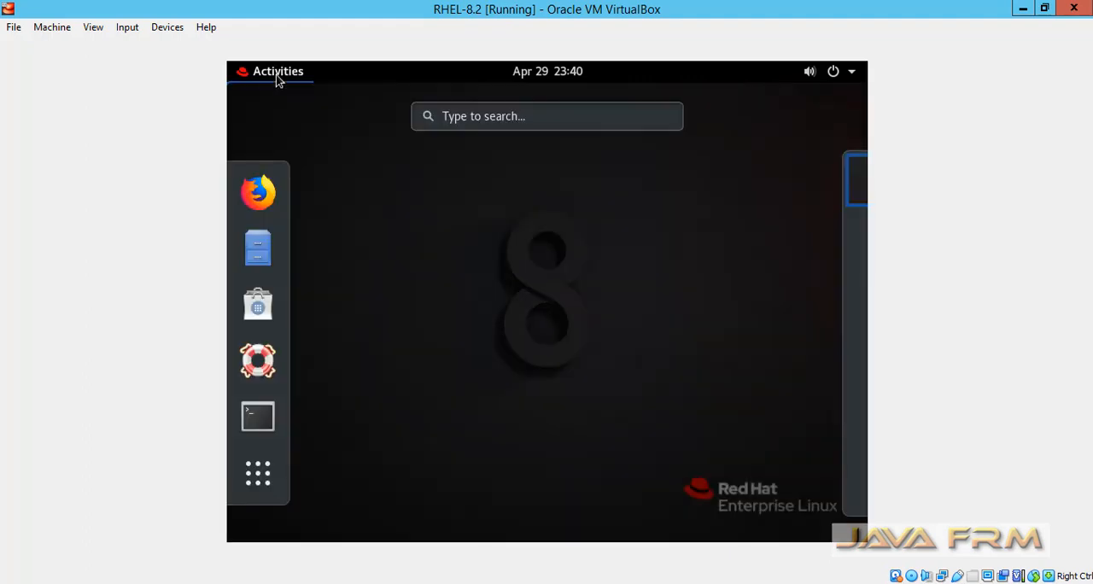
pyautogui.click(475, 118)
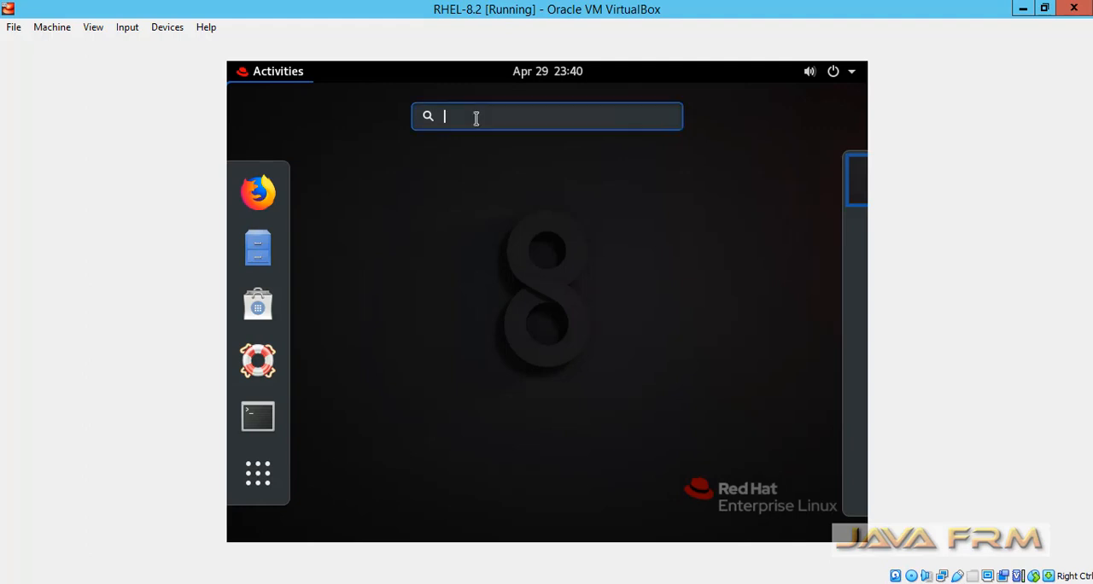
pyautogui.write('display')
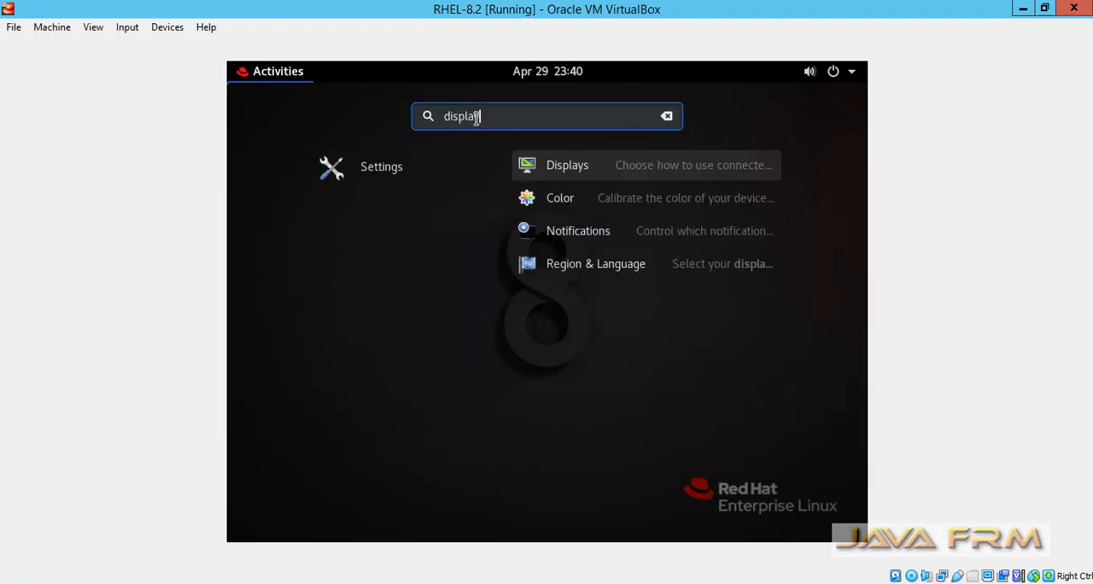
pyautogui.click(595, 171)
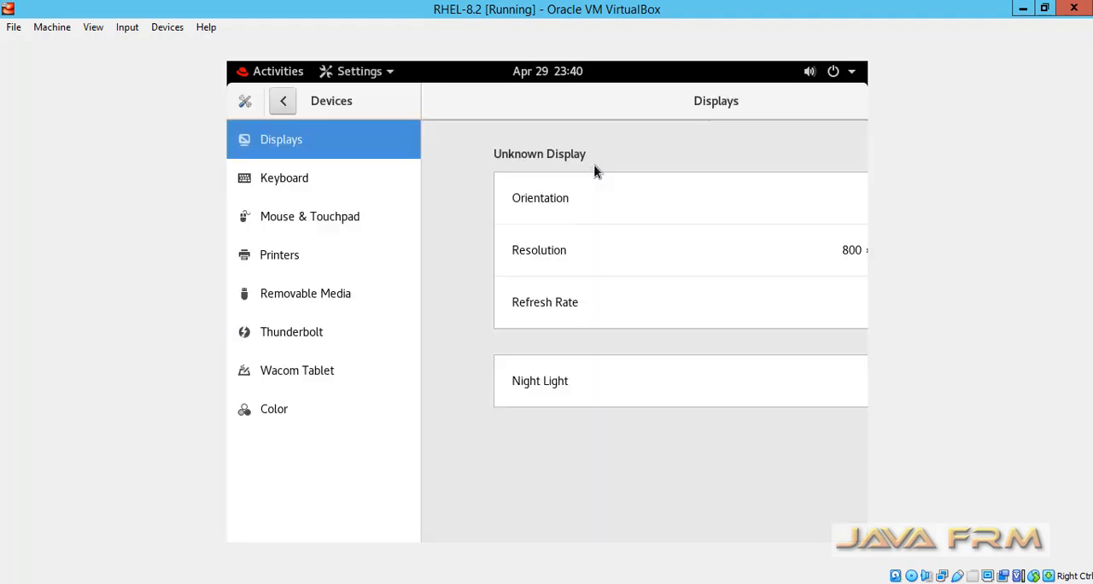
pyautogui.moveTo(728, 104); pyautogui.dragTo(482, 104)
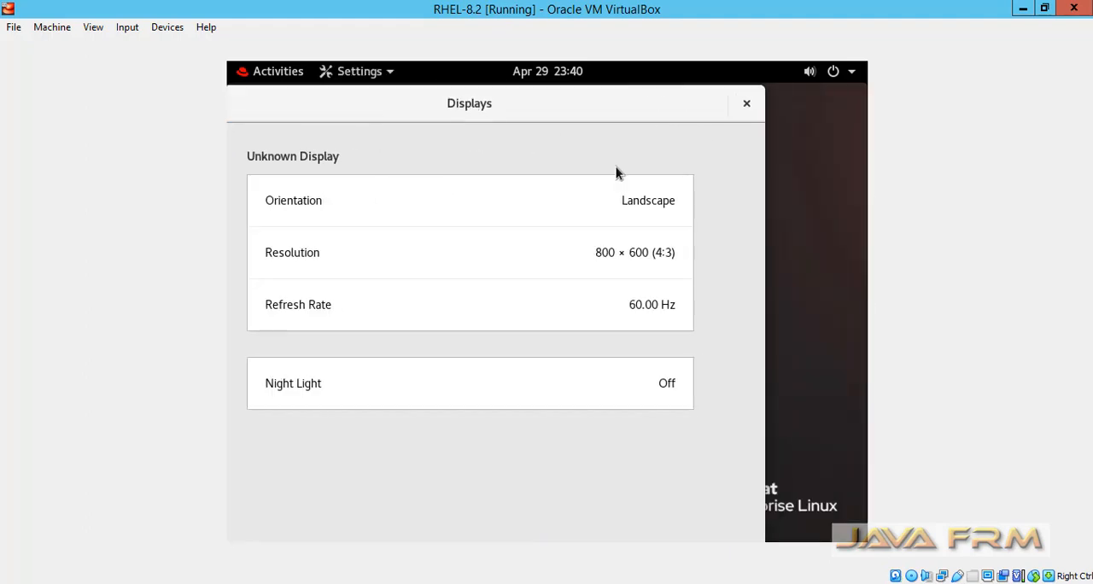
# - Set the guest's display resolution to 1360 × 768 (16:9), keep the change, and close the Displays settings
pyautogui.click(646, 261)
pyautogui.scroll(-3, 622, 502)
pyautogui.scroll(-1, 620, 502)
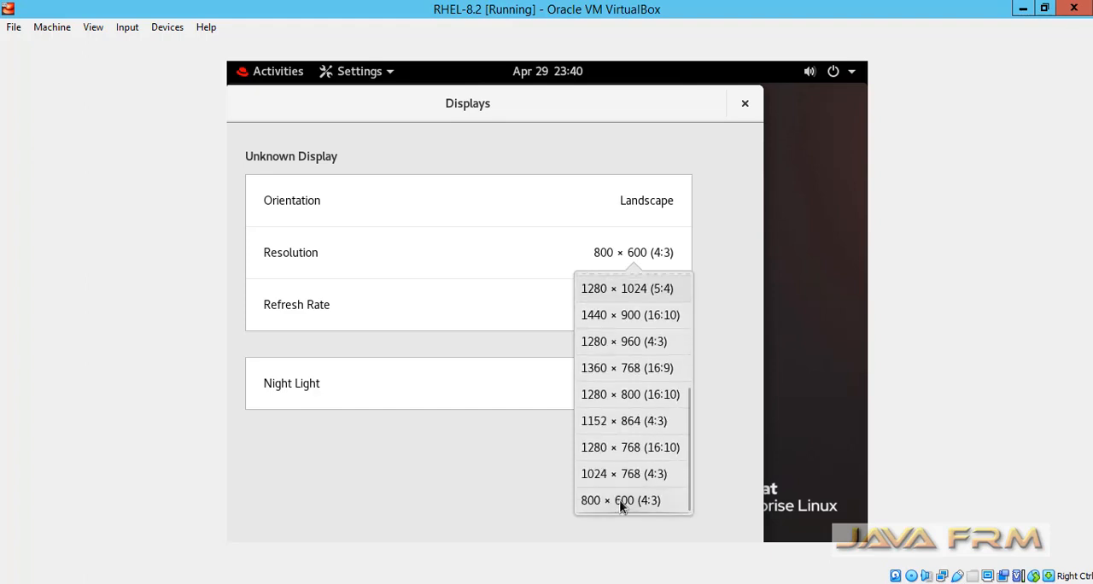
pyautogui.click(626, 370)
pyautogui.click(724, 113)
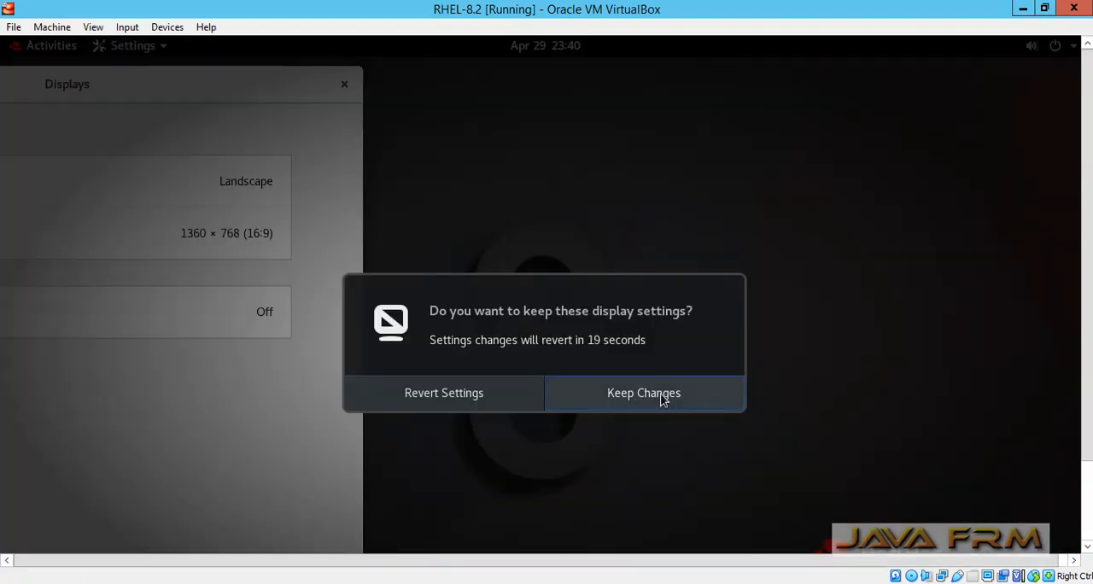
pyautogui.click(661, 397)
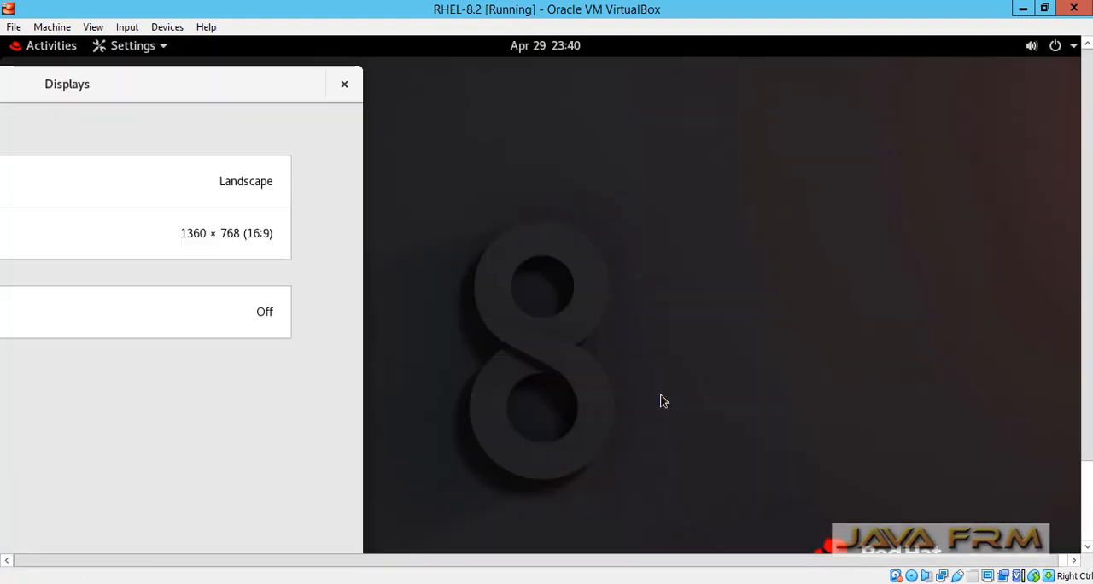
pyautogui.click(344, 84)
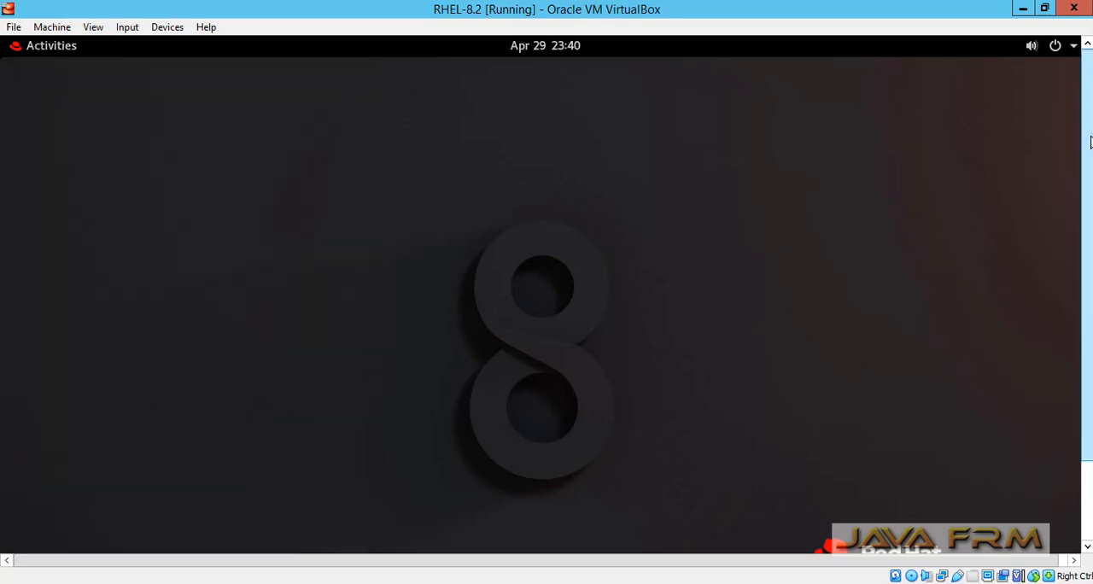
# - Open a new terminal window from the guest's activities overview
pyautogui.scroll(-2, 1085, 107)
pyautogui.scroll(2, 1084, 107)
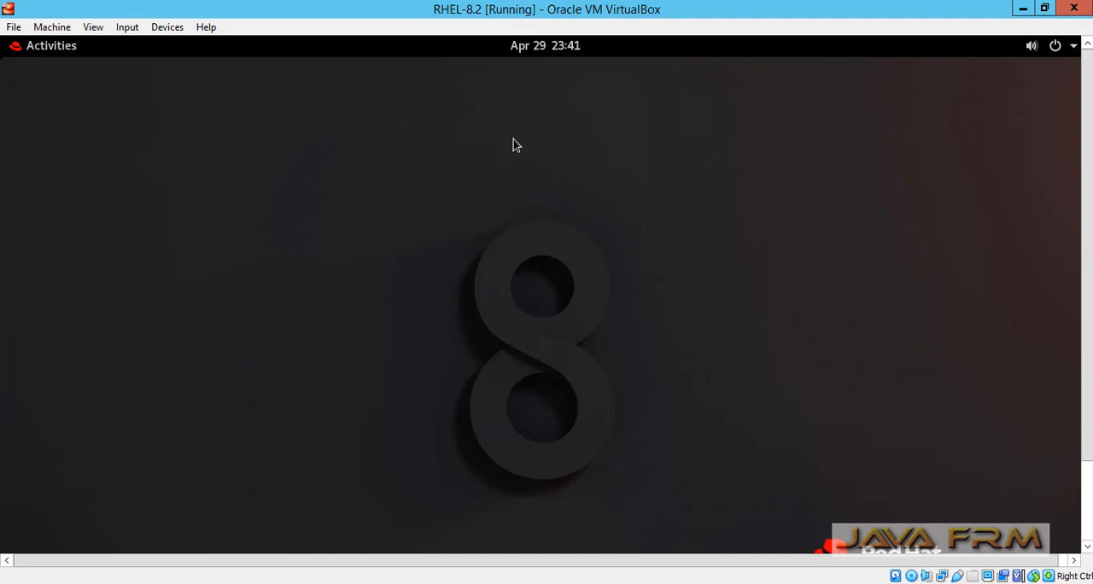
pyautogui.click(43, 46)
pyautogui.click(473, 92)
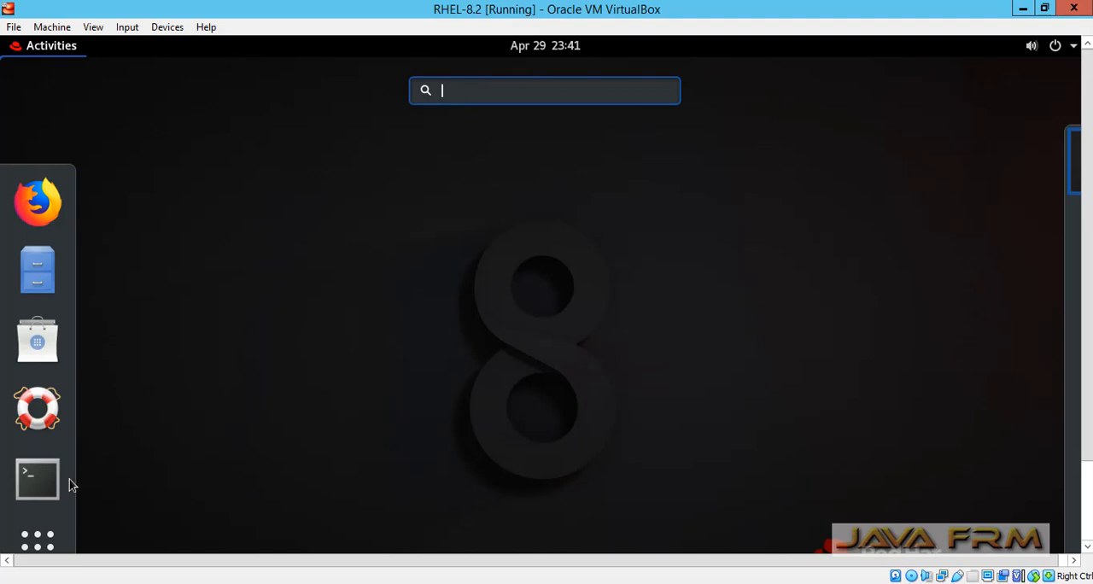
pyautogui.click(40, 480)
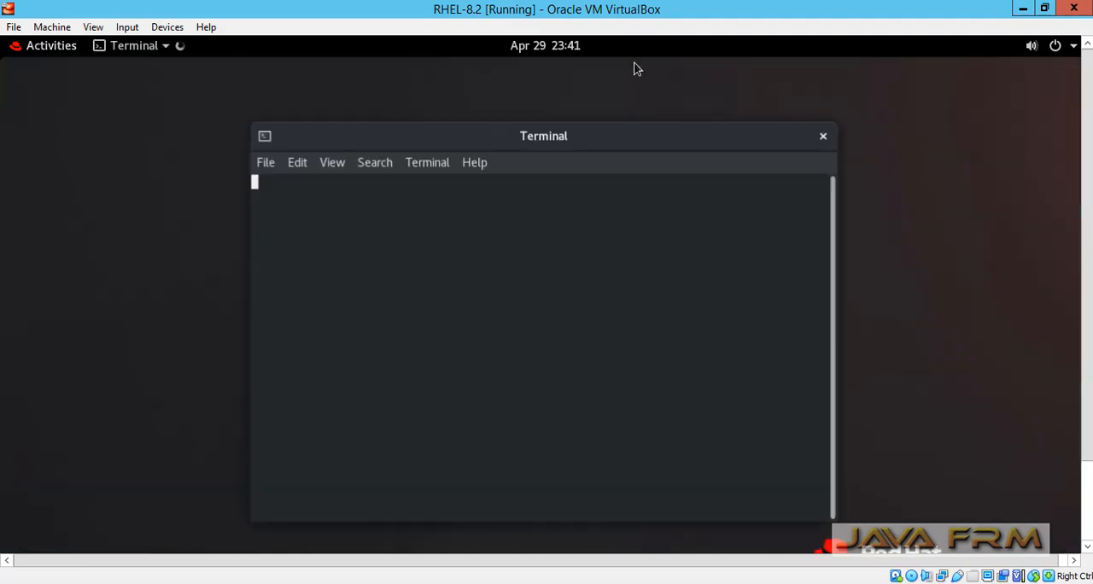
# - Maximize the terminal window, list the home directory with "ls -ltr", and run "cat /etc/redhat-release"
pyautogui.doubleClick(727, 147)
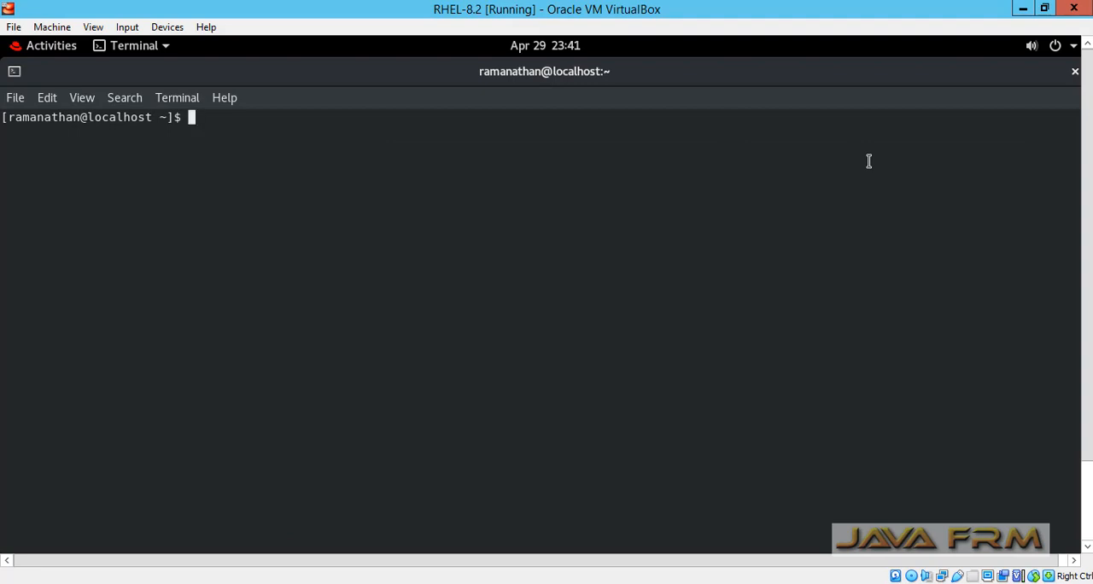
pyautogui.write('ls -ltr')
pyautogui.press('Return')
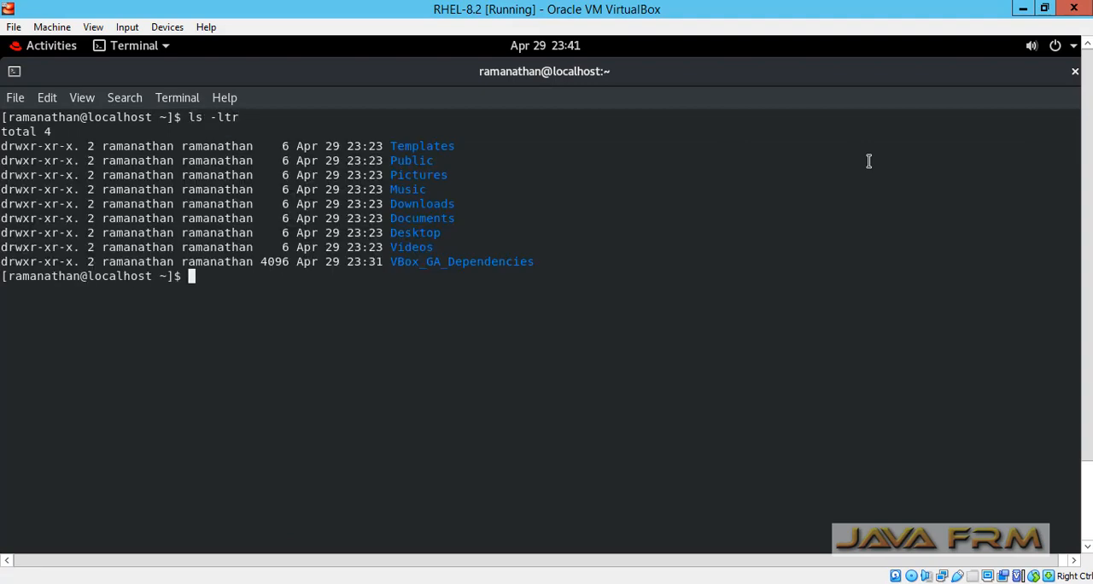
pyautogui.write('cat /etc/redhat-release')
pyautogui.press('Return')
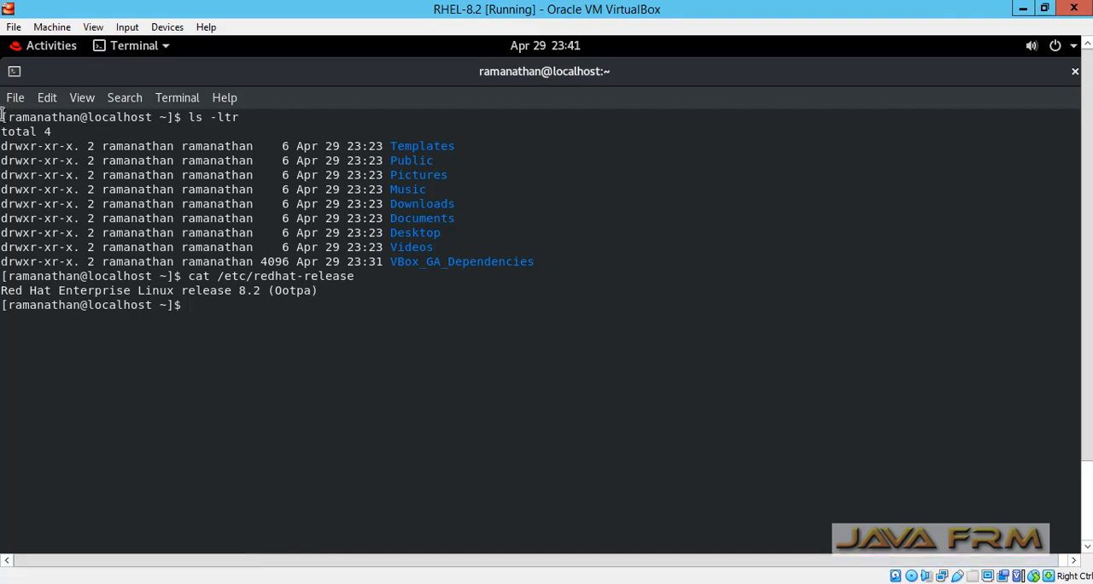
# - Copy all the guest terminal output, switch to Notepad++ on the host, and paste it into a new document
pyautogui.moveTo(3, 114); pyautogui.dragTo(281, 318)
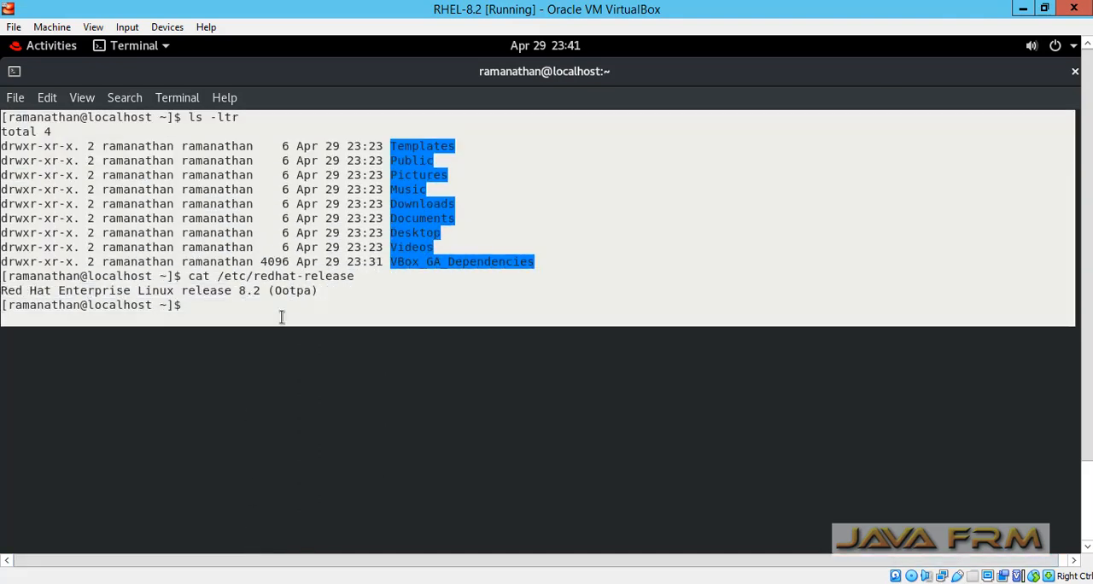
pyautogui.rightClick(266, 233)
pyautogui.click(319, 246)
pyautogui.click(452, 582)
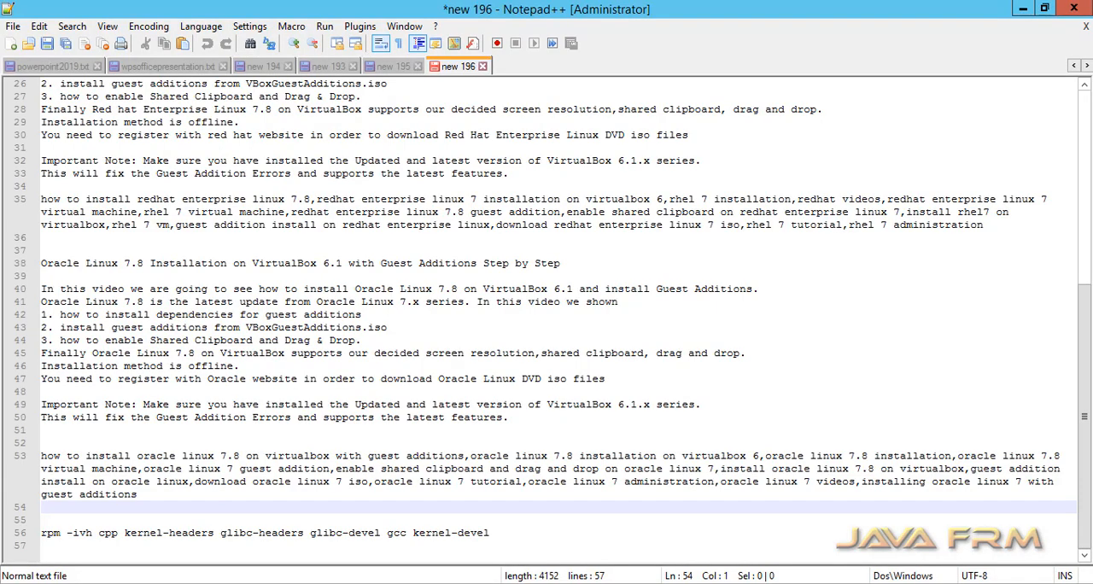
pyautogui.hotkey('ctrl', 'n')
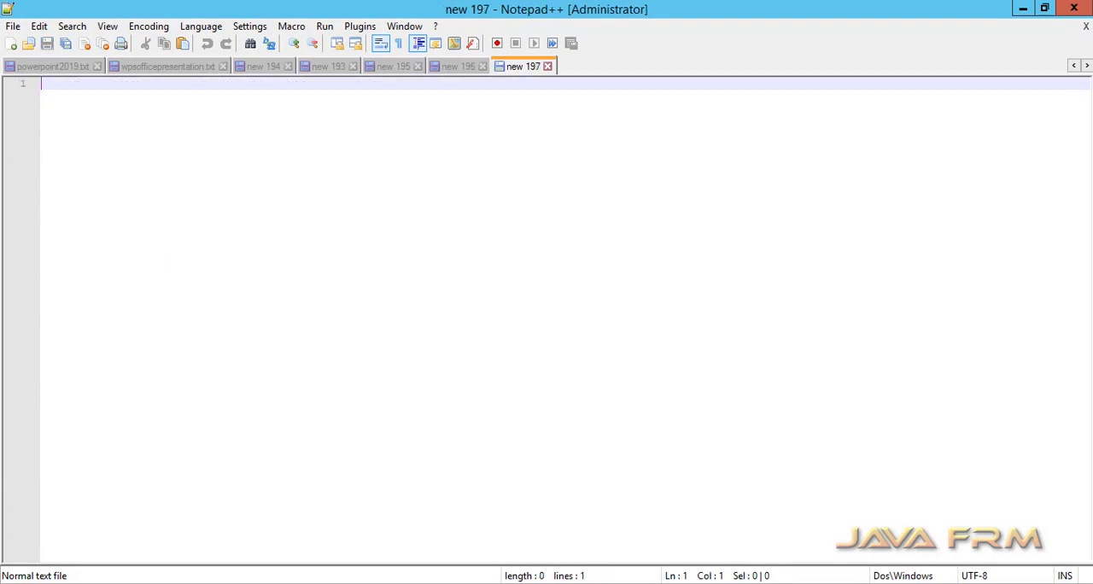
pyautogui.hotkey('ctrl', 'v')
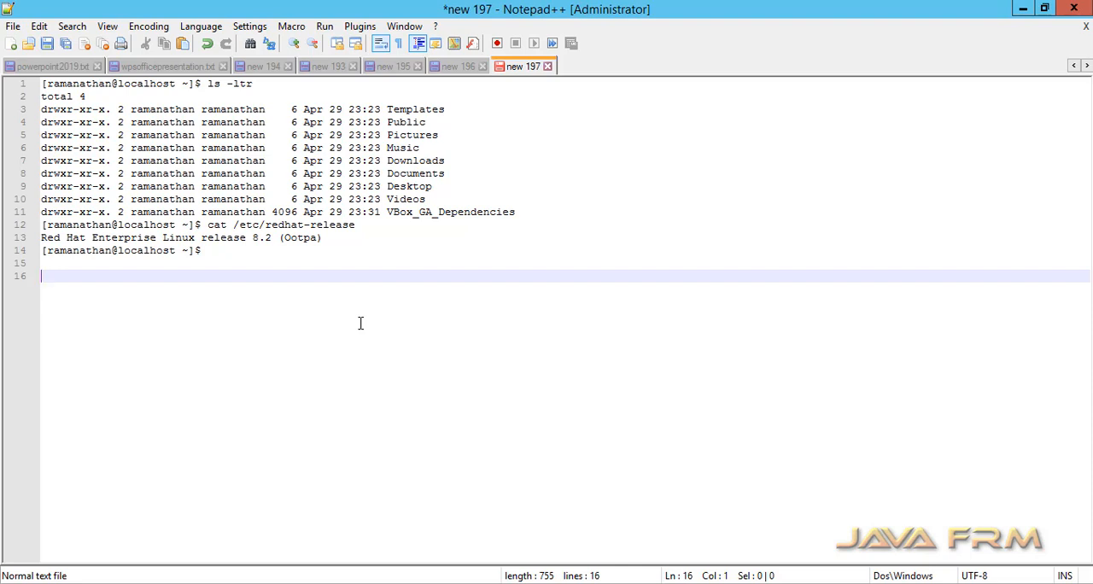
# - Add the commands "df -kh" and "free -m" on separate lines below the pasted terminal output
pyautogui.write('f -kh')
pyautogui.press('Return')
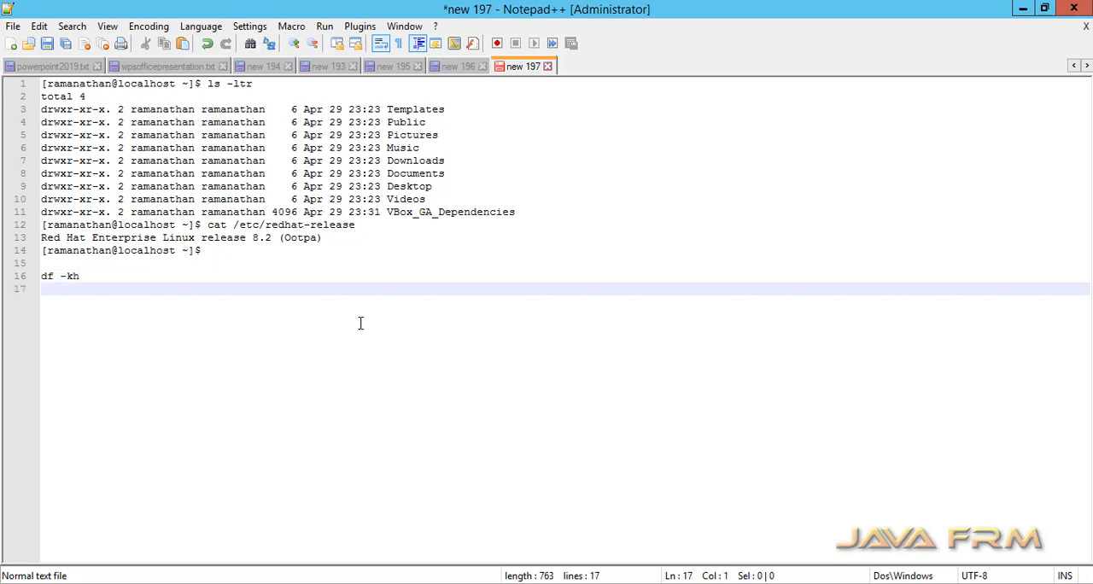
pyautogui.write('free -m')
# - Copy the "df -kh" line from the host document, switch to the RHEL-8.2 virtual machine, and run it in the guest terminal
pyautogui.press('Up')
pyautogui.hotkey('shift', 'Home')
pyautogui.rightClick(64, 276)
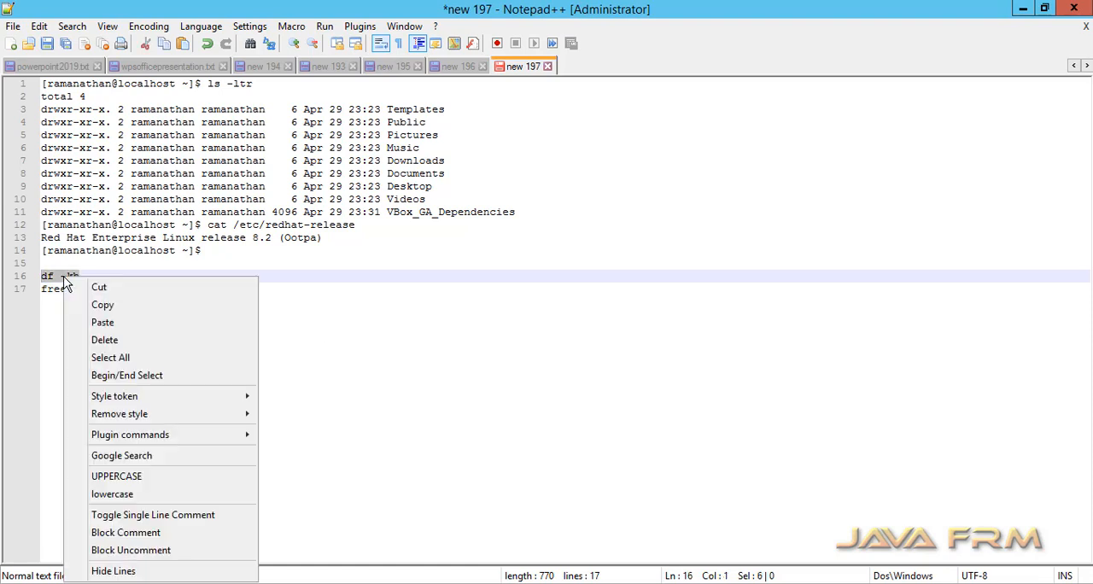
pyautogui.click(102, 305)
pyautogui.hotkey('alt', 'Tab')
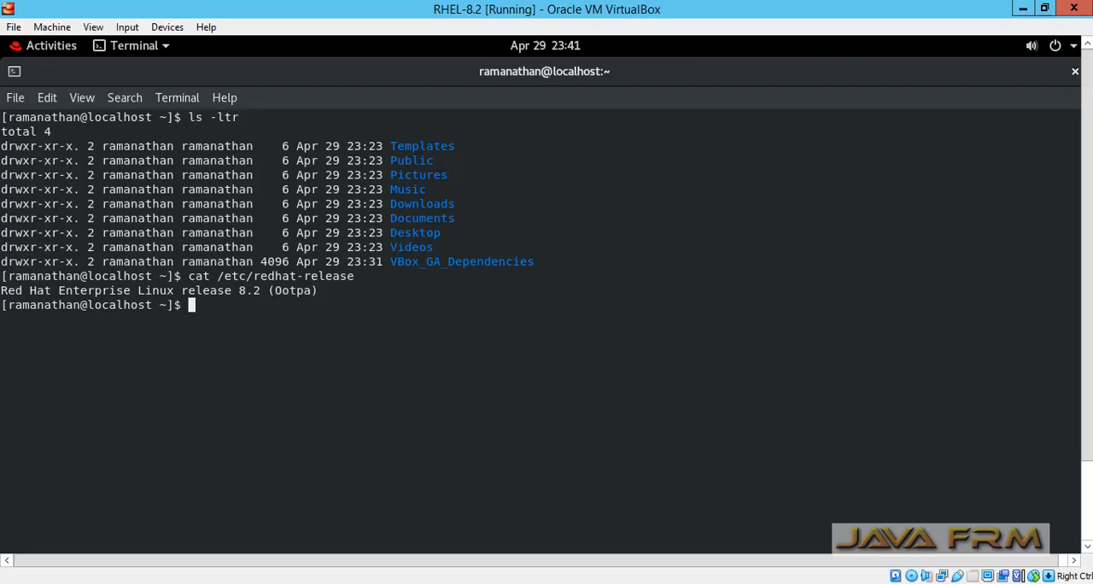
pyautogui.rightClick(427, 379)
pyautogui.click(488, 435)
pyautogui.press('Return')
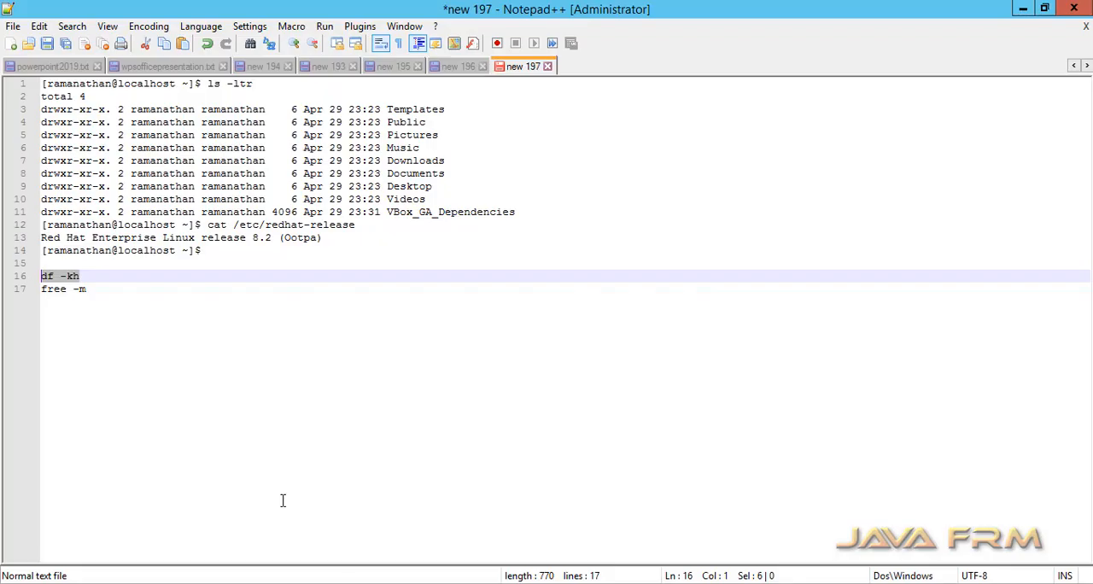
# - Switch to Notepad++, copy the "free -m" line, and return to the RHEL-8.2 virtual machine's terminal
pyautogui.hotkey('alt', 'Tab')
pyautogui.moveTo(94, 292); pyautogui.dragTo(46, 292)
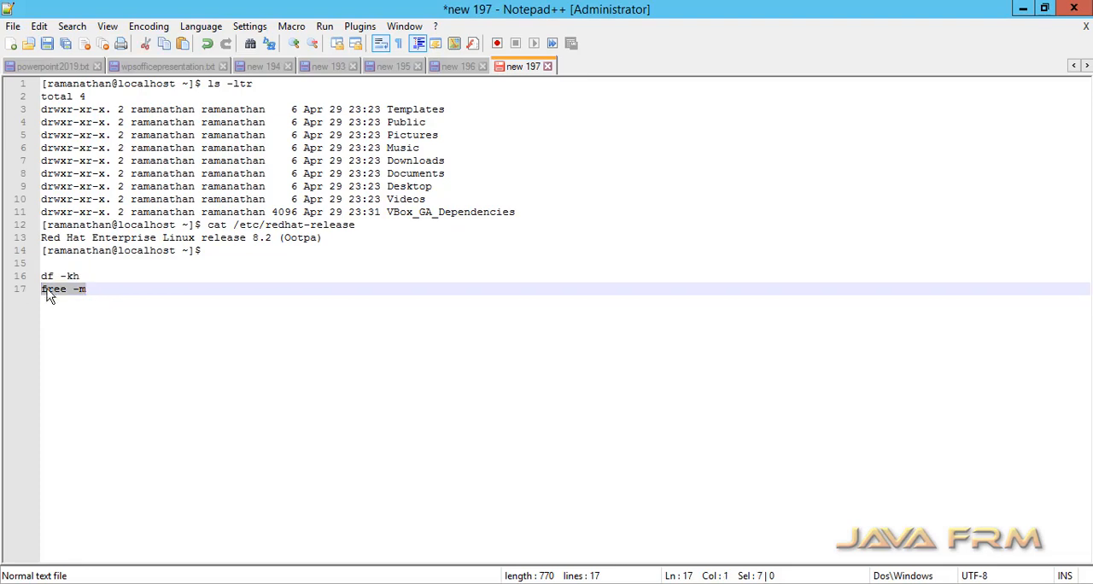
pyautogui.rightClick(55, 293)
pyautogui.click(116, 308)
pyautogui.hotkey('alt', 'Tab')
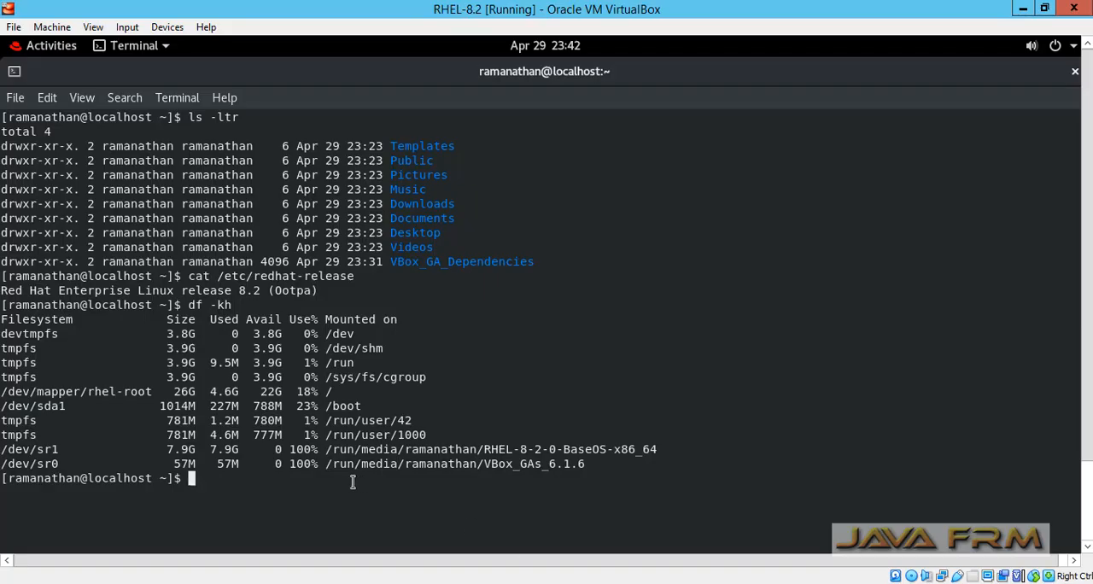
# - Clear the guest terminal, paste and run the copied "free -m" command, and close the terminal window
pyautogui.write('clear')
pyautogui.press('Return')
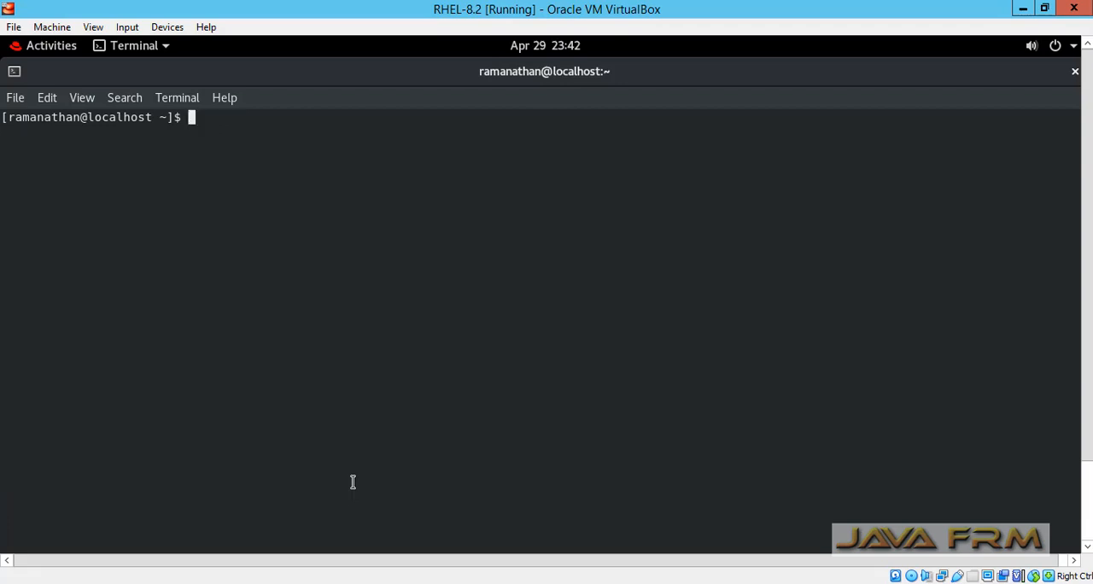
pyautogui.rightClick(356, 487)
pyautogui.click(410, 355)
pyautogui.press('Return')
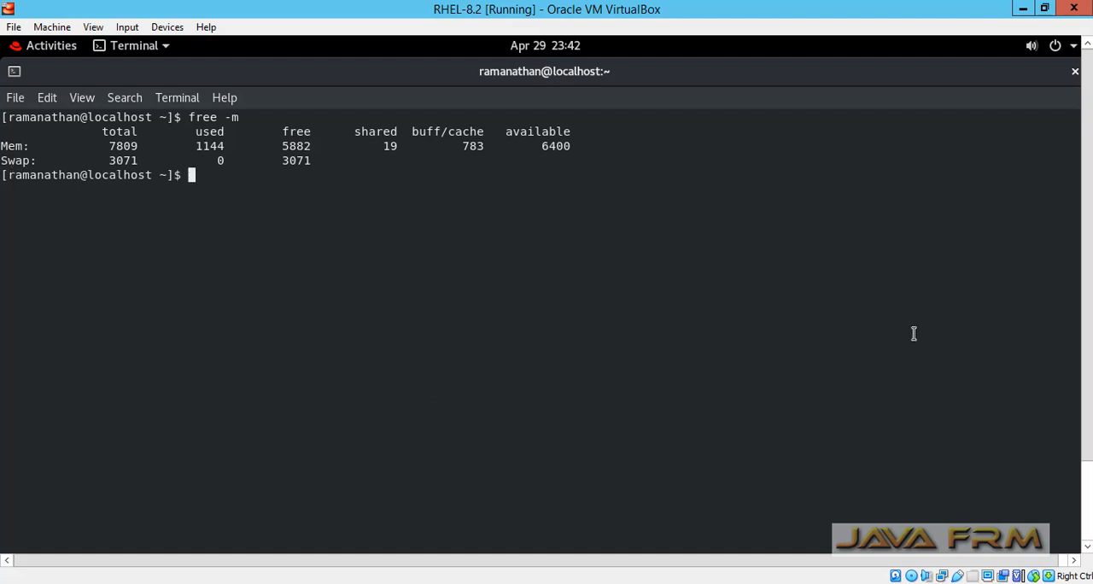
pyautogui.click(1075, 74)
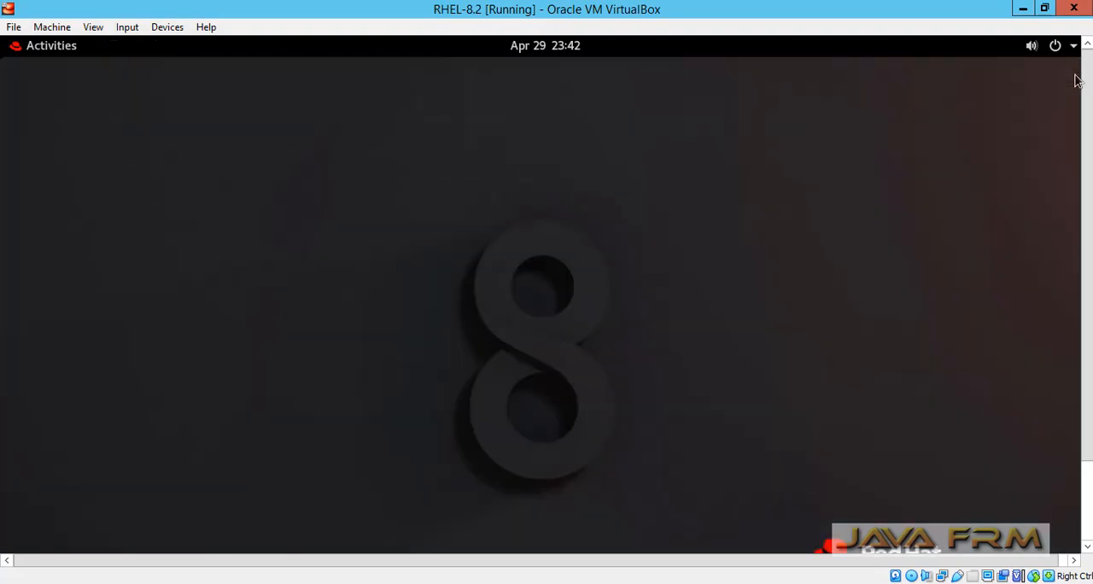